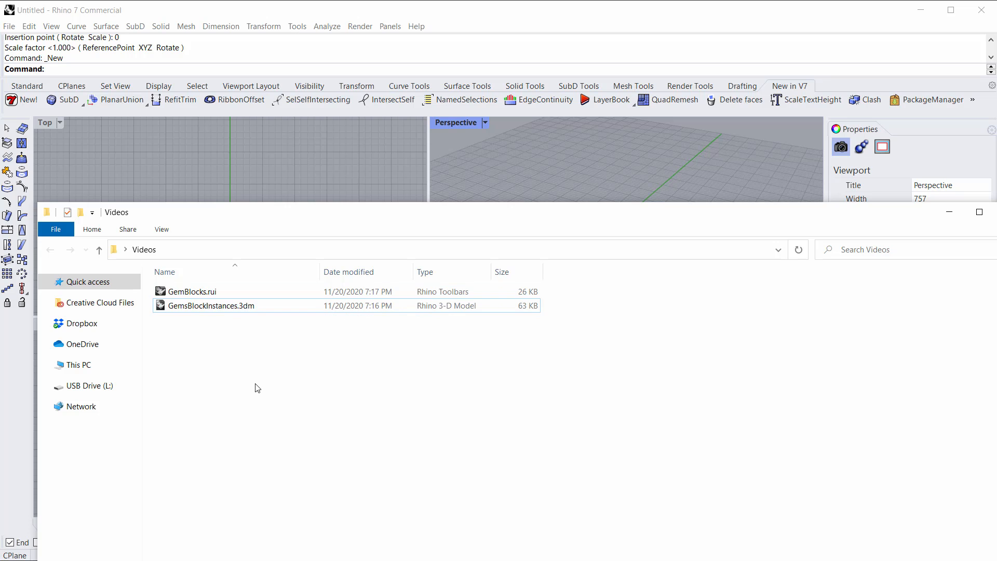
Step: Import the file GemsBlockInstances.3dm into the empty model
left_click_drag(205, 335, 211, 180)
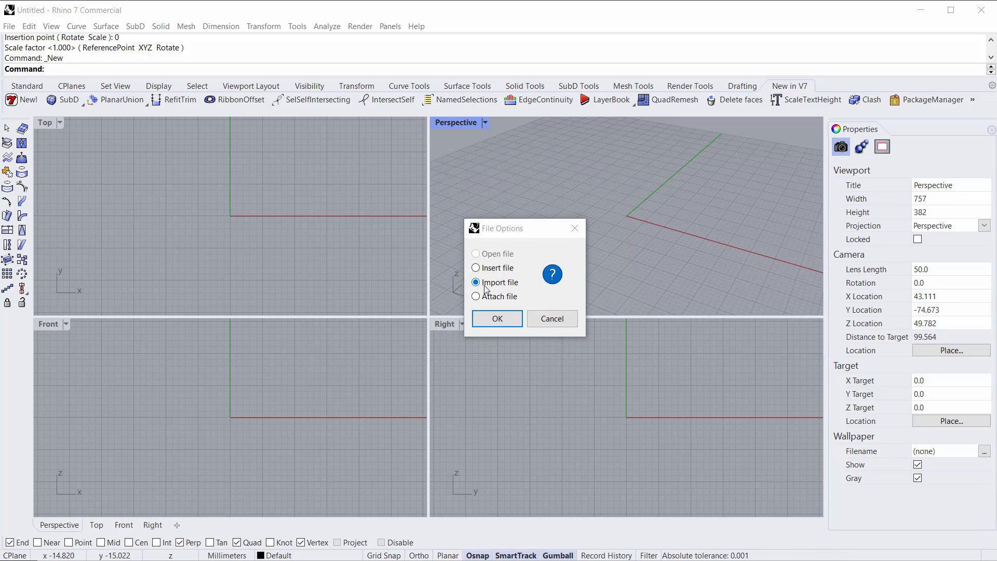
left_click(497, 318)
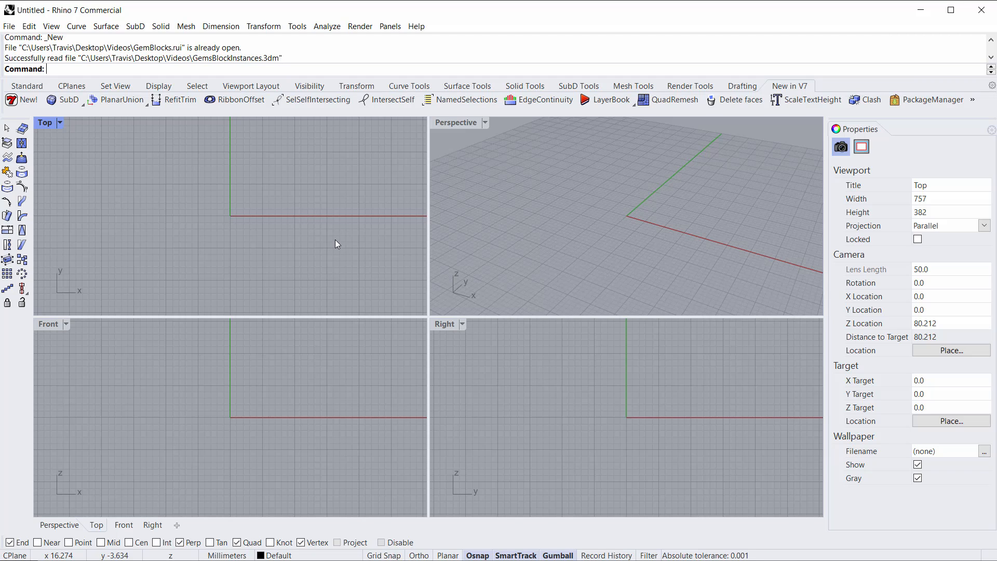
Step: Open the Block Manager and preview each gem block definition from Baguette Straight to Triangle Bulged
type("BlockManager")
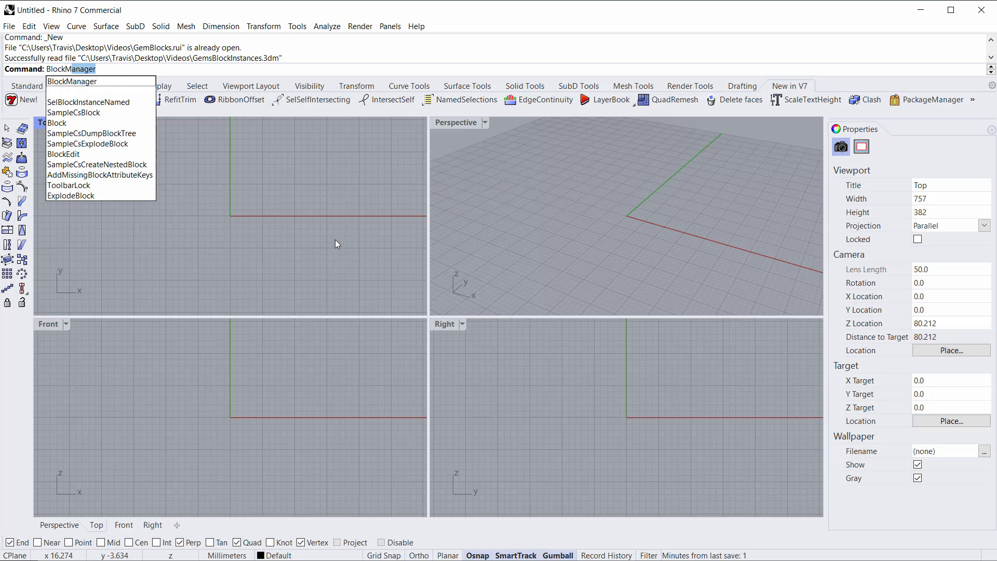
key("Return")
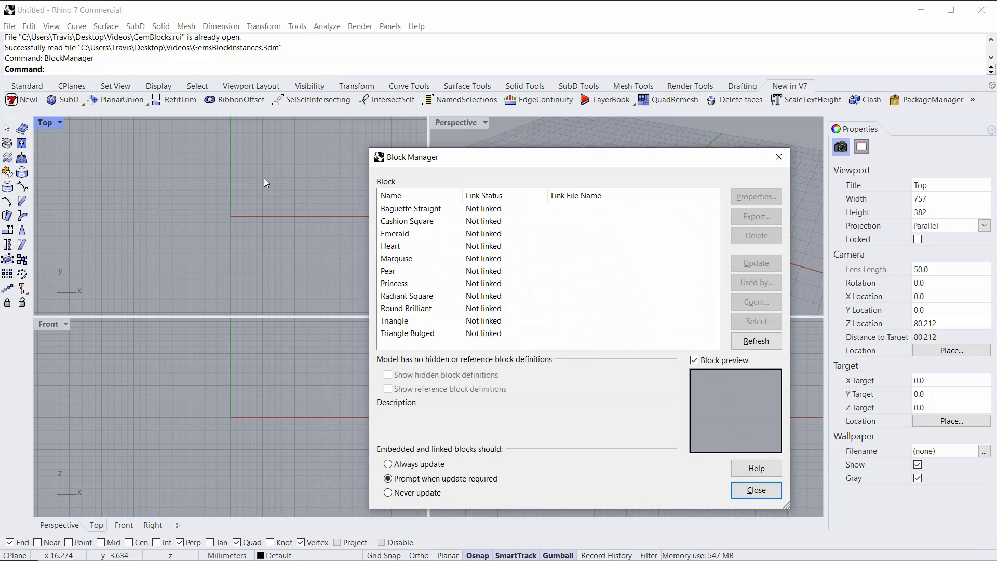
left_click(404, 209)
left_click(403, 221)
left_click(401, 234)
left_click(399, 271)
left_click(395, 296)
left_click(394, 320)
left_click(395, 333)
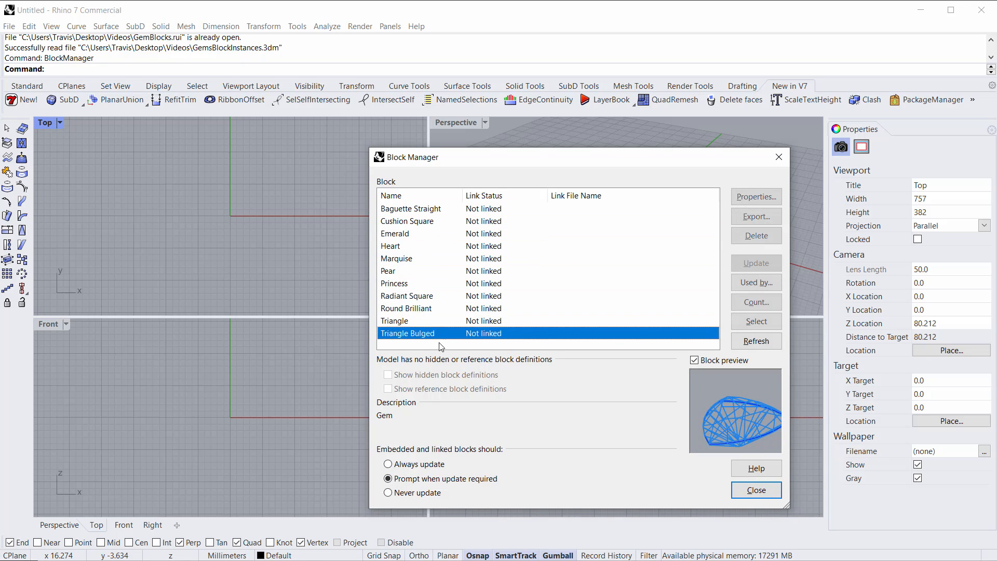
left_click(756, 490)
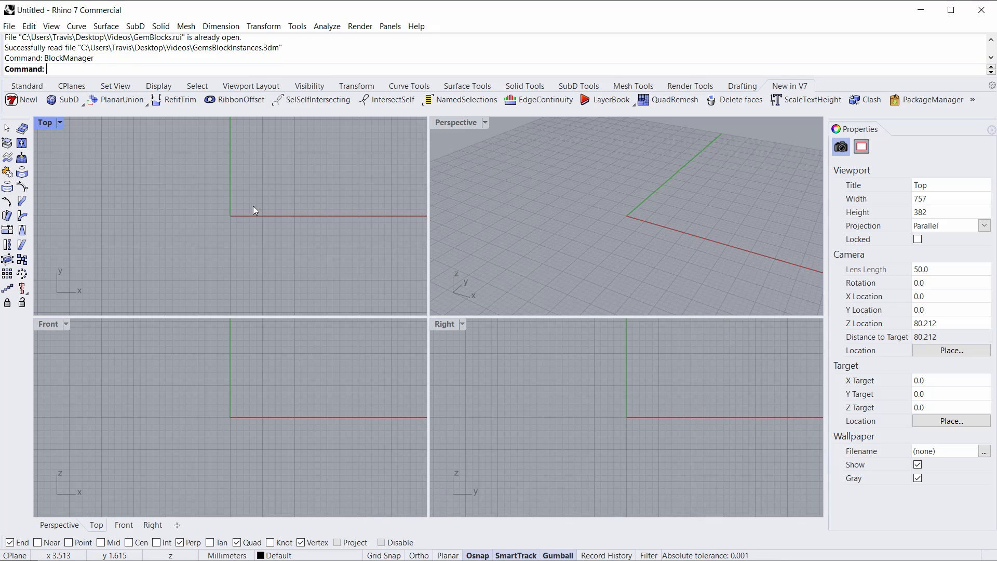
Step: Turn on the GemBlocks toolbar from the GemBlocks file and dock it as a Gem Blocks tab
type("Toolbar")
key("Return")
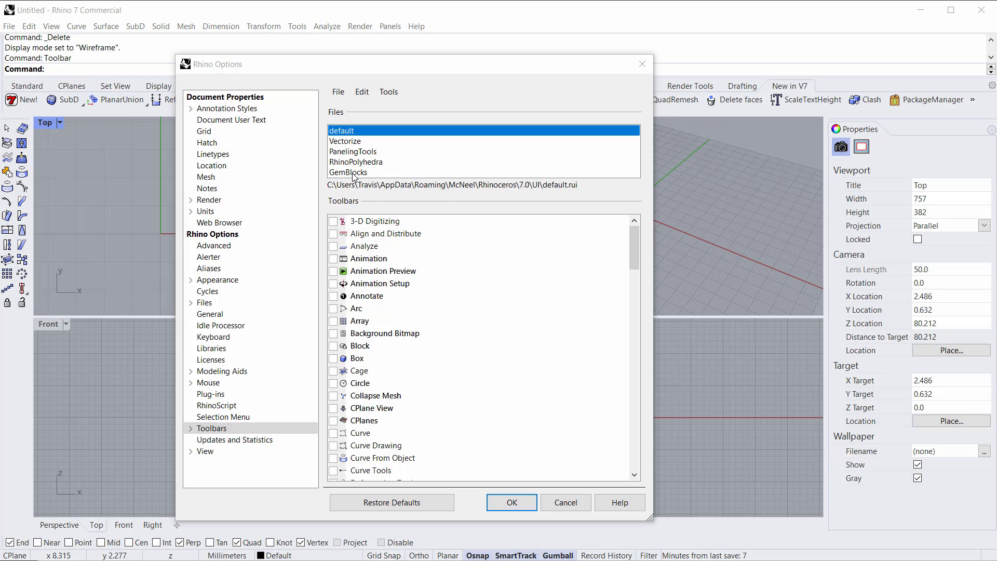
left_click(355, 175)
left_click(333, 222)
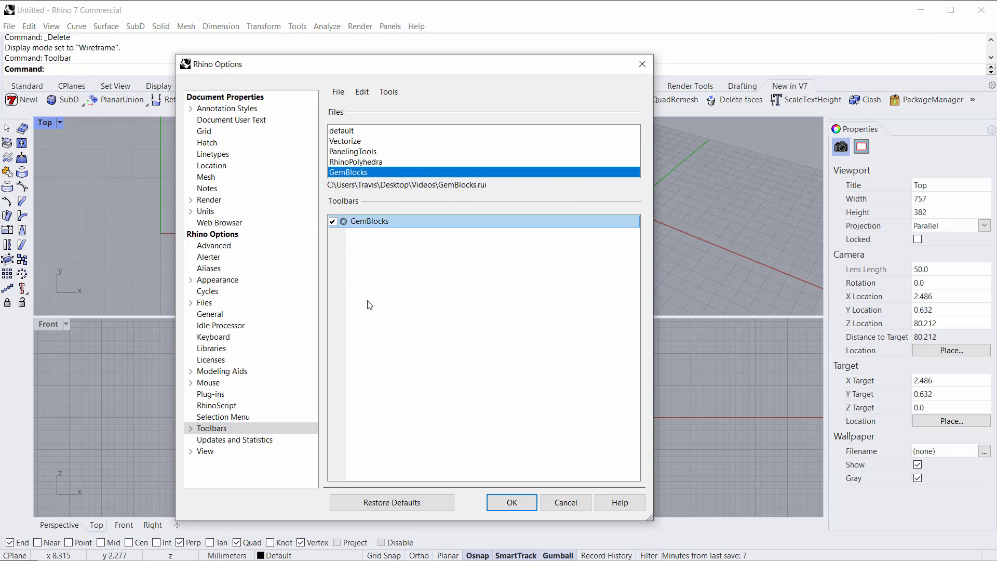
left_click(510, 503)
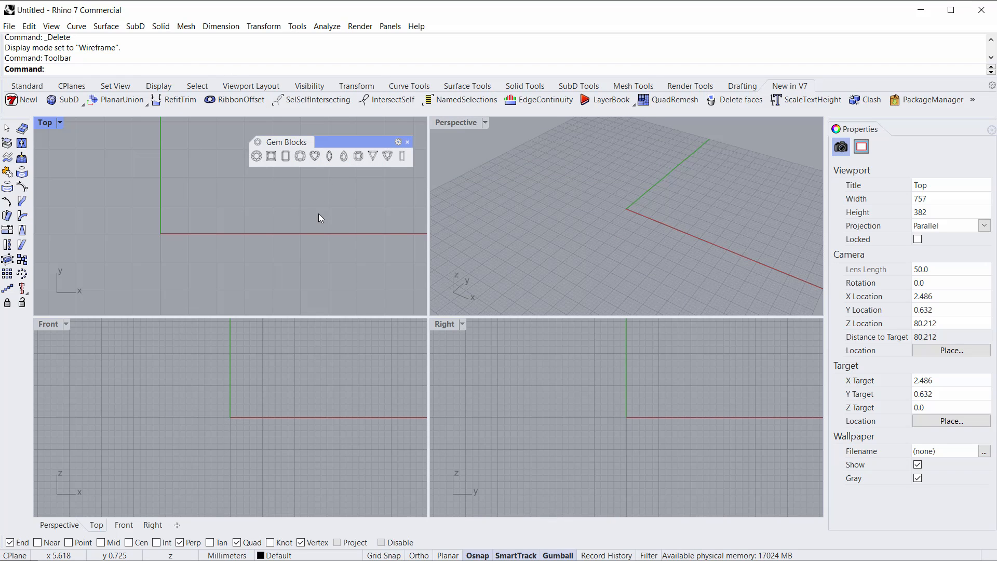
left_click_drag(315, 142, 338, 88)
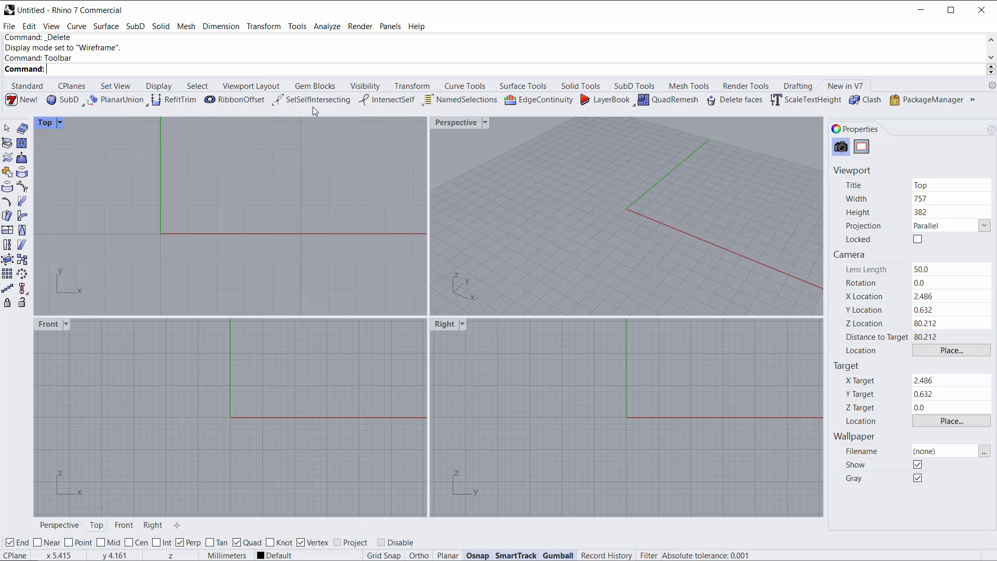
left_click(324, 86)
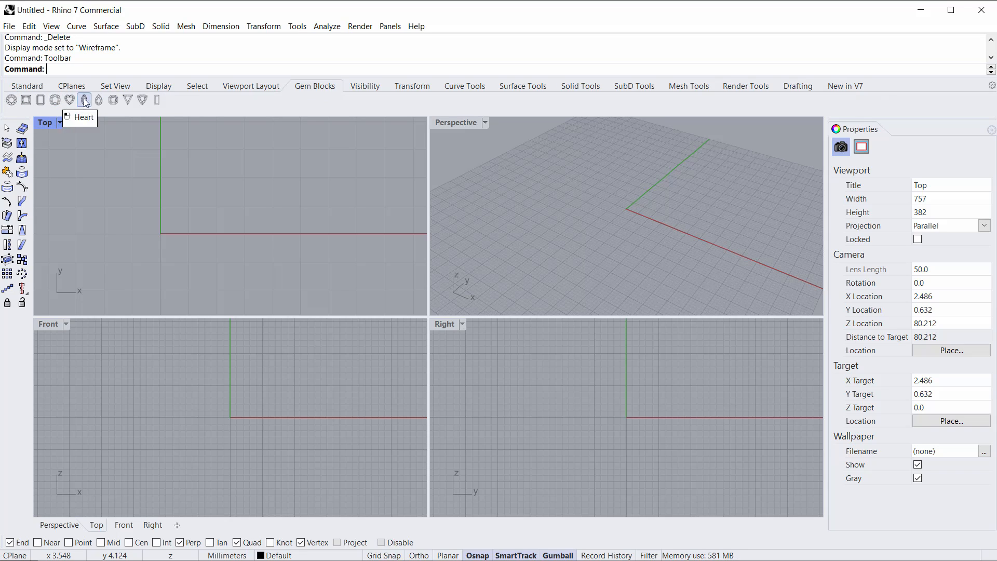
Step: Insert a Round Brilliant gem block at the origin with scale factor 2.4 and rotation angle 0
left_click(15, 103)
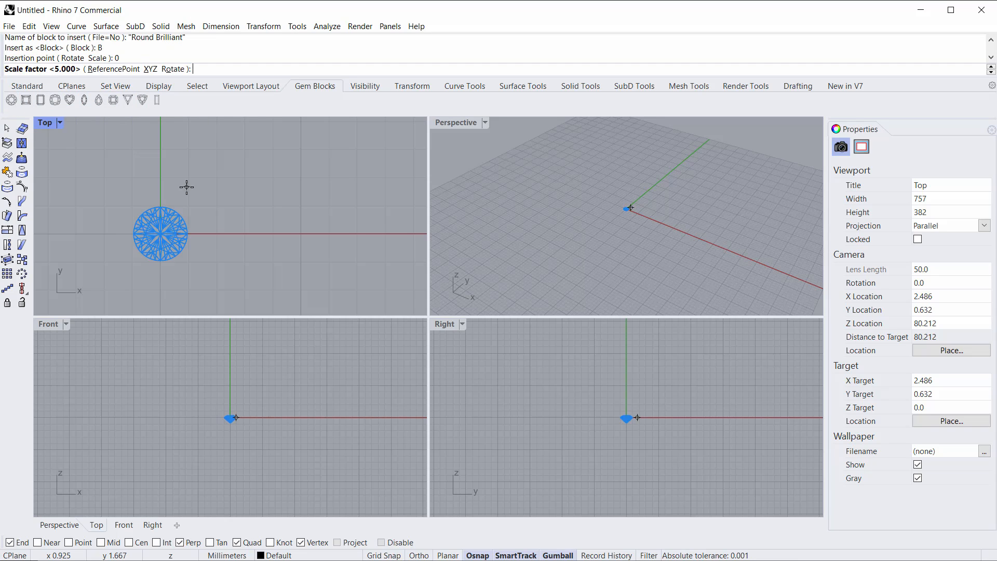
right_click_drag(207, 227, 220, 219)
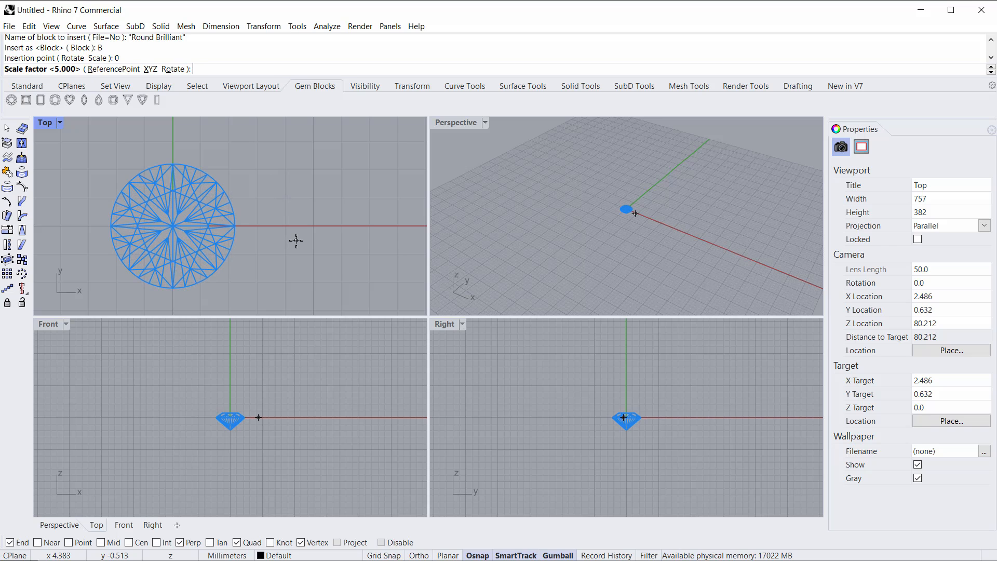
type("2.4")
key("Return")
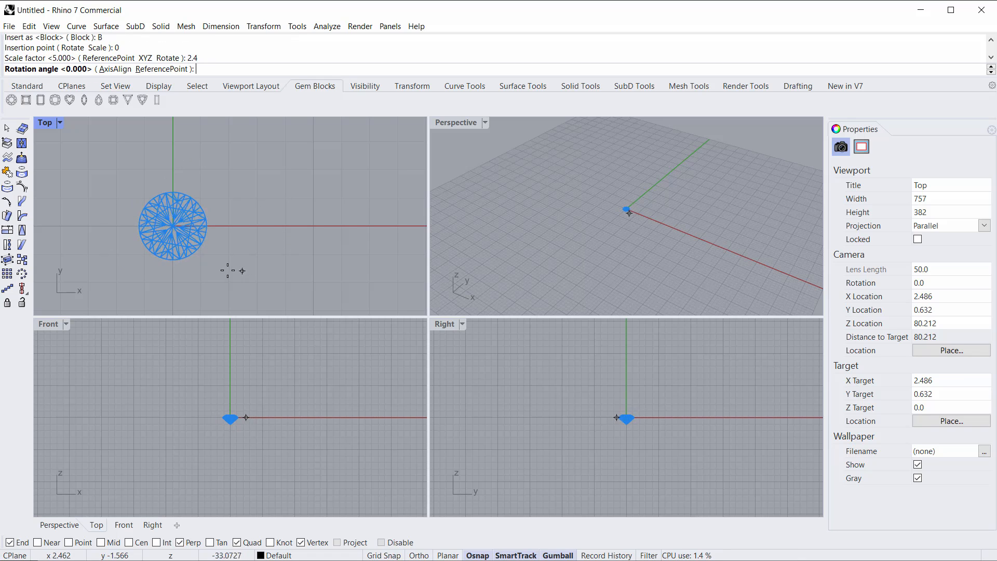
key("shift")
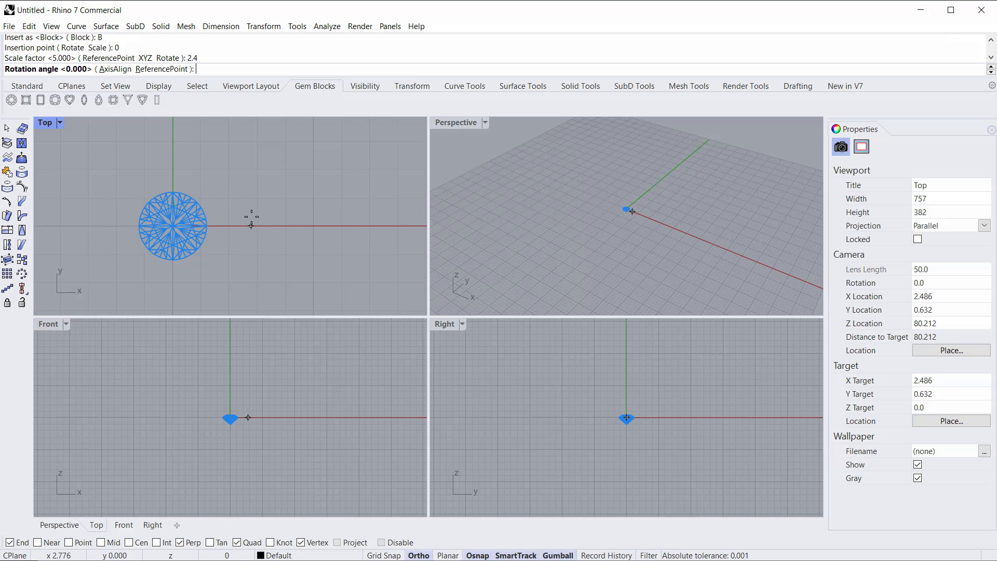
left_click(223, 226, "shift")
scroll(149, 231, "up", 8)
right_click_drag(149, 231, 174, 226)
scroll(155, 195, "down", 3)
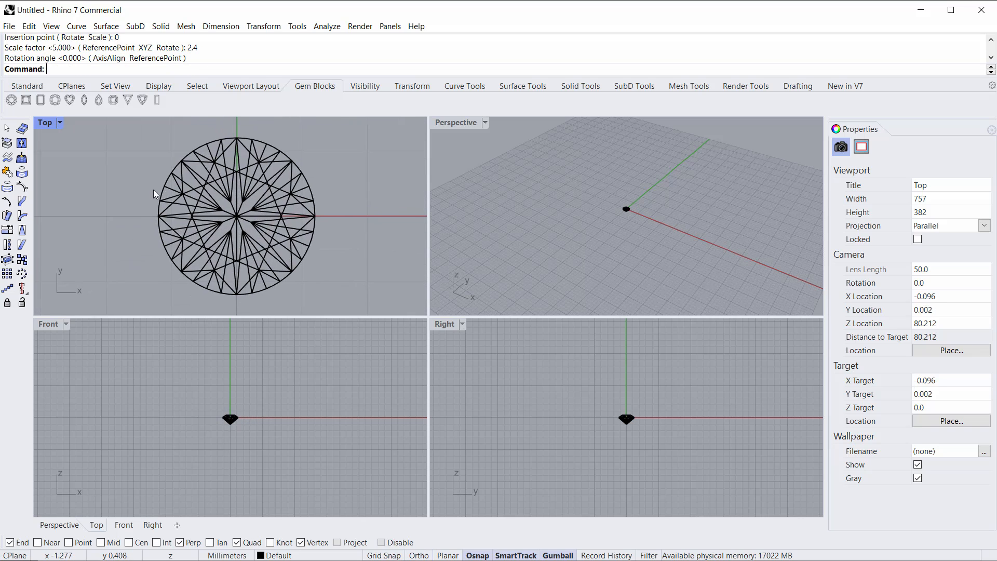
Step: Measure the round gem's diameter with a linear dimension in the Top view
left_click(221, 26)
left_click(223, 37)
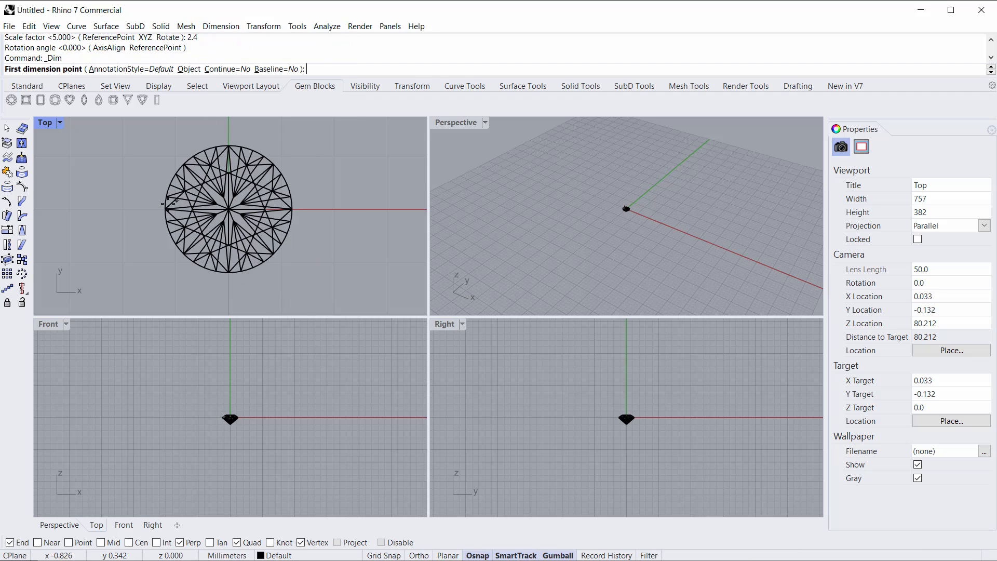
left_click(166, 209)
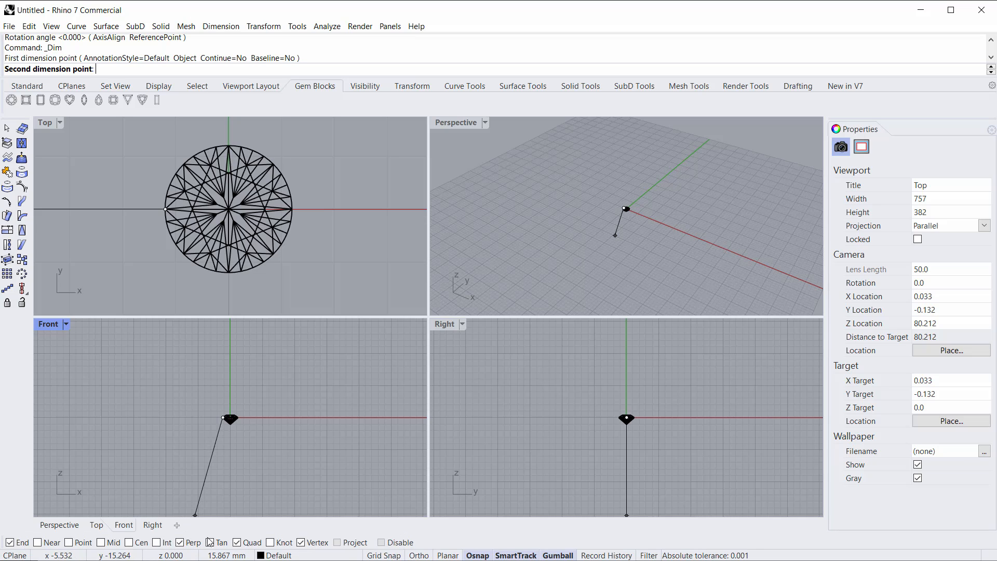
left_click(293, 208)
scroll(192, 258, "down", 3)
left_click(237, 188)
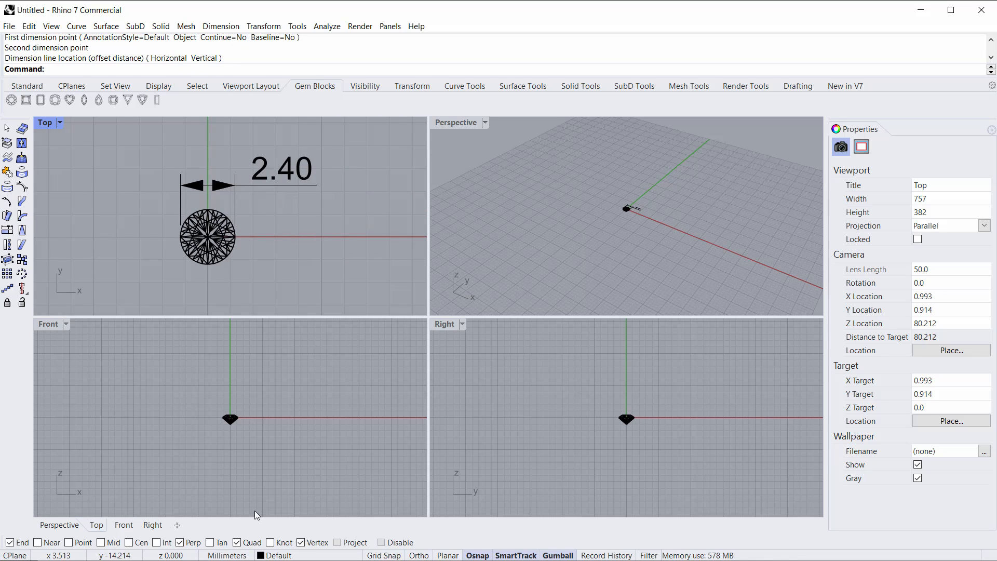
Step: Delete the dimension and the Round Brilliant gem
left_click(268, 182)
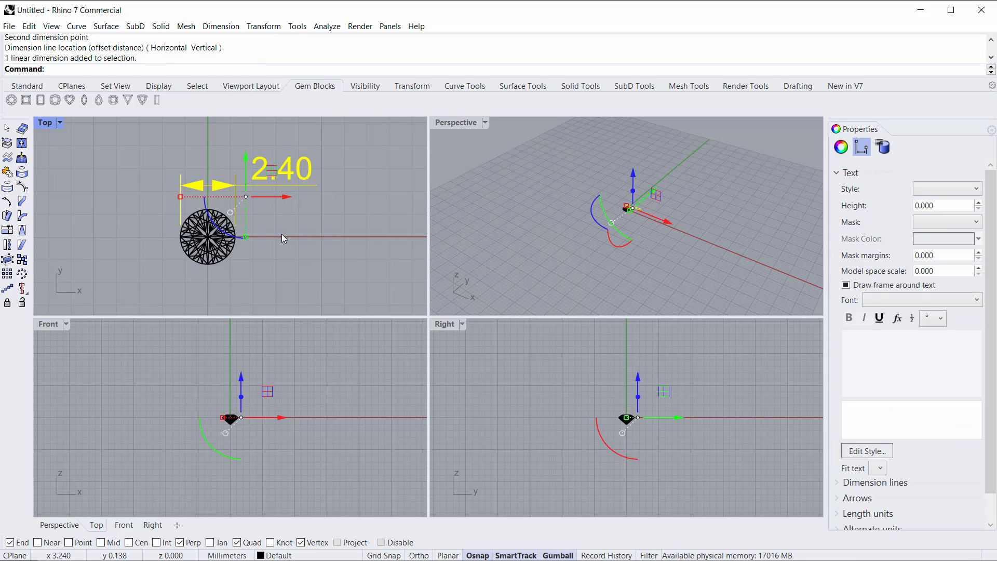
key("Delete")
left_click_drag(282, 269, 148, 206)
key("Delete")
right_click_drag(152, 214, 175, 175)
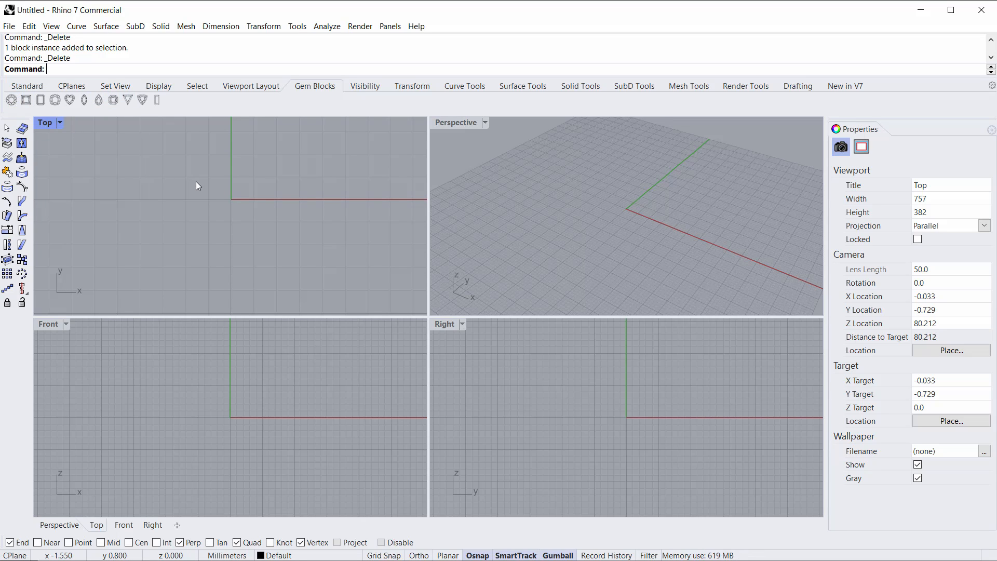
Step: Insert a Heart gem block at the origin with scale factor 5 and rotation angle 0
right_click_drag(220, 190, 202, 199)
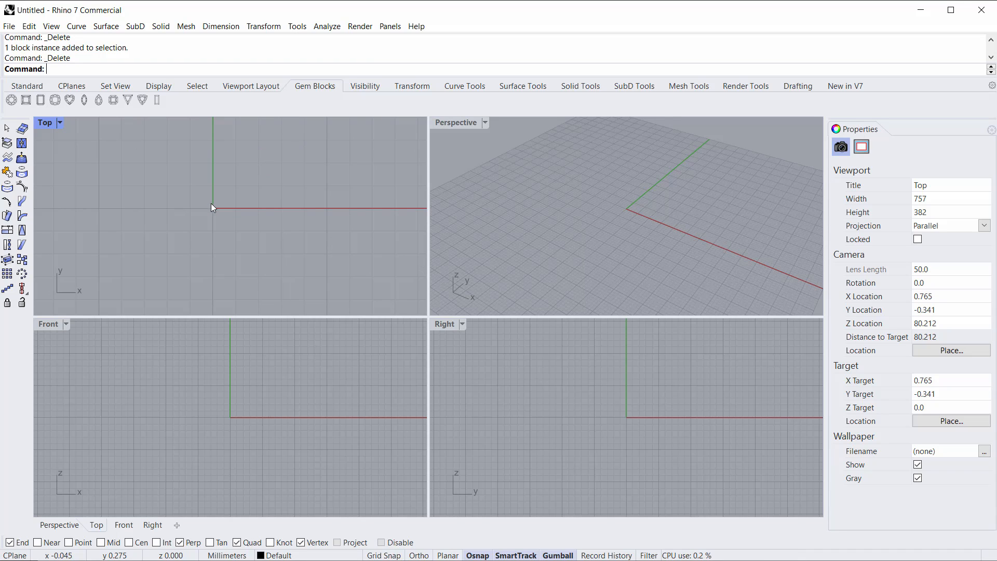
right_click_drag(141, 208, 143, 202)
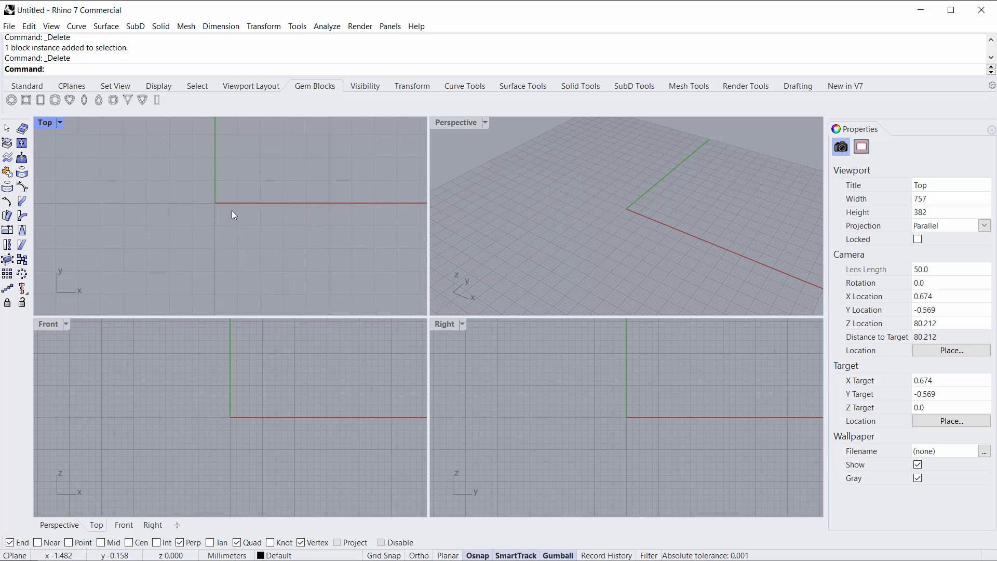
left_click(70, 101)
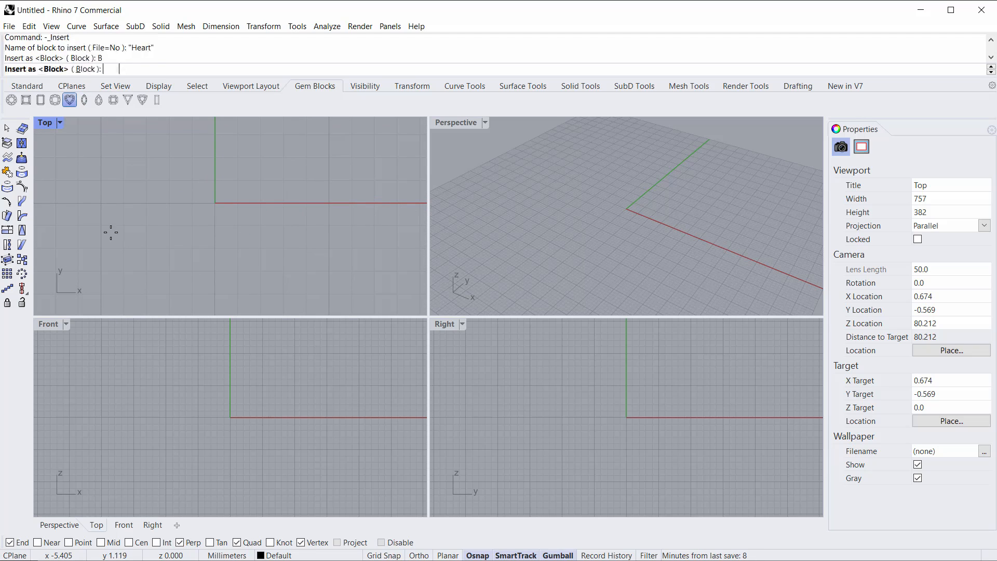
type("5")
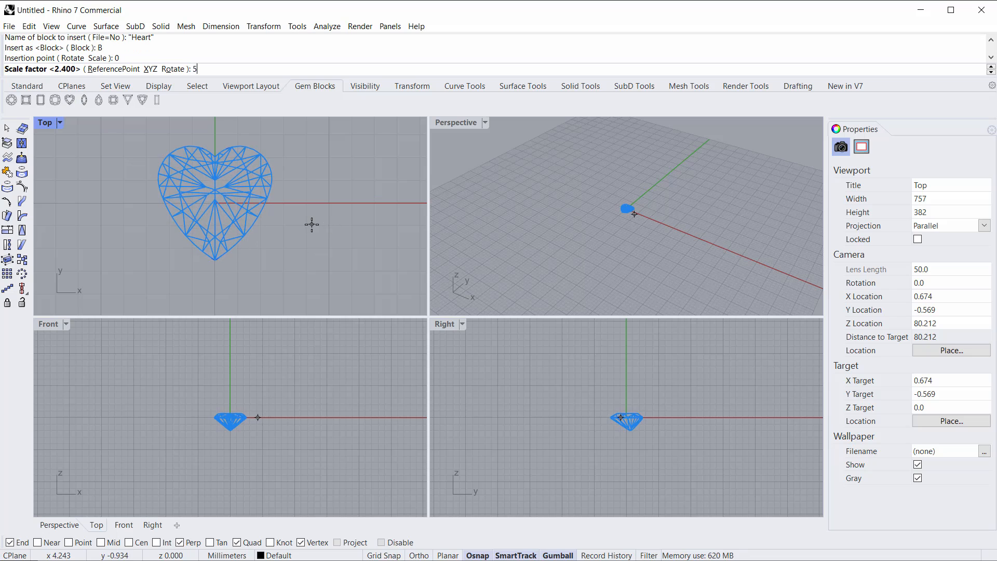
key("Return")
key("F8")
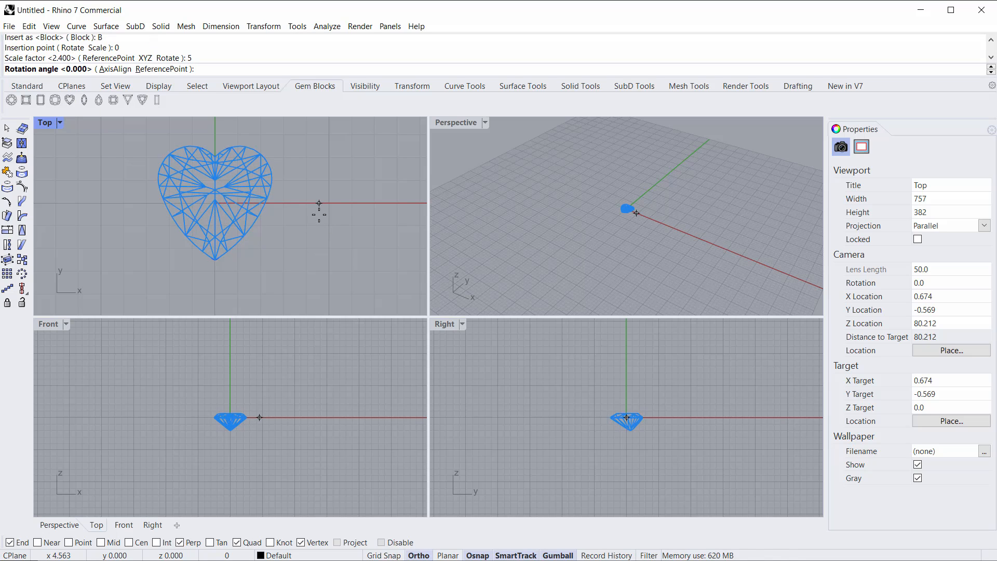
left_click(319, 214, "shift")
Step: Select and examine the heart gem from several angles in a maximized Perspective view
right_click_drag(257, 232, 263, 256)
left_click(229, 202)
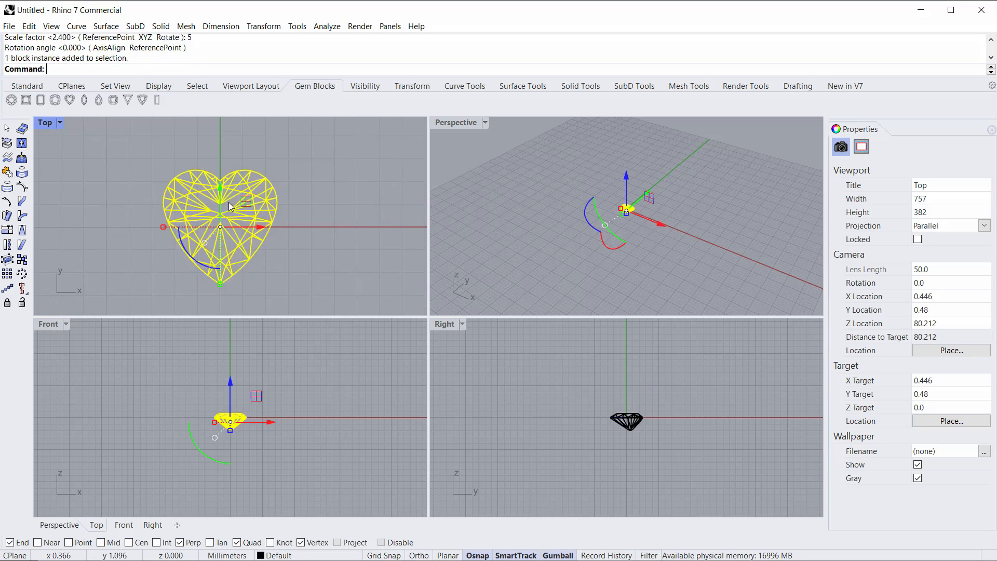
double_click(442, 122)
right_click_drag(384, 186, 521, 248)
scroll(425, 328, "up", 12)
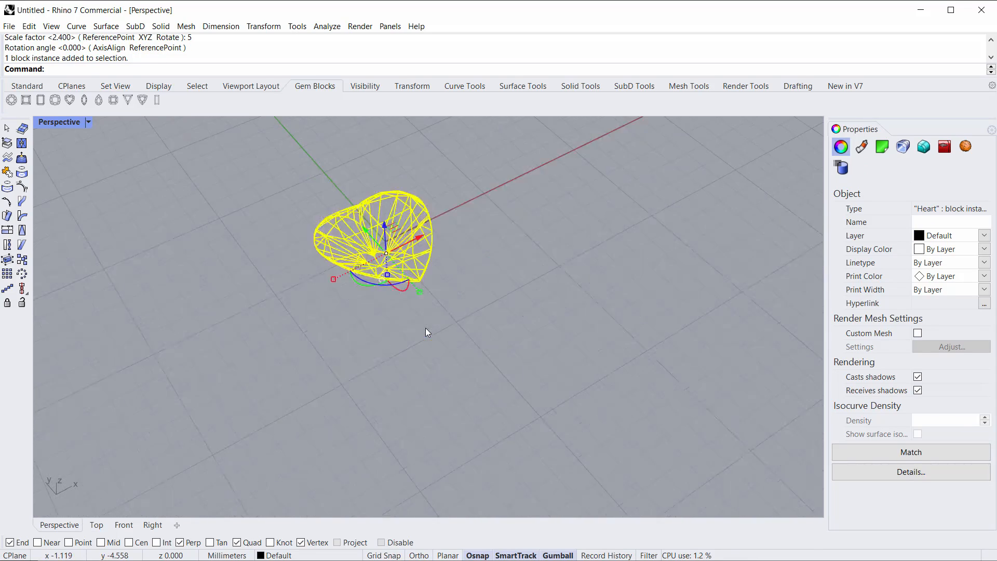
left_click(484, 317)
mouse_move(330, 210)
right_mouse_down()
mouse_move(362, 187)
mouse_move(322, 229)
right_mouse_up()
scroll(335, 291, "up", 8)
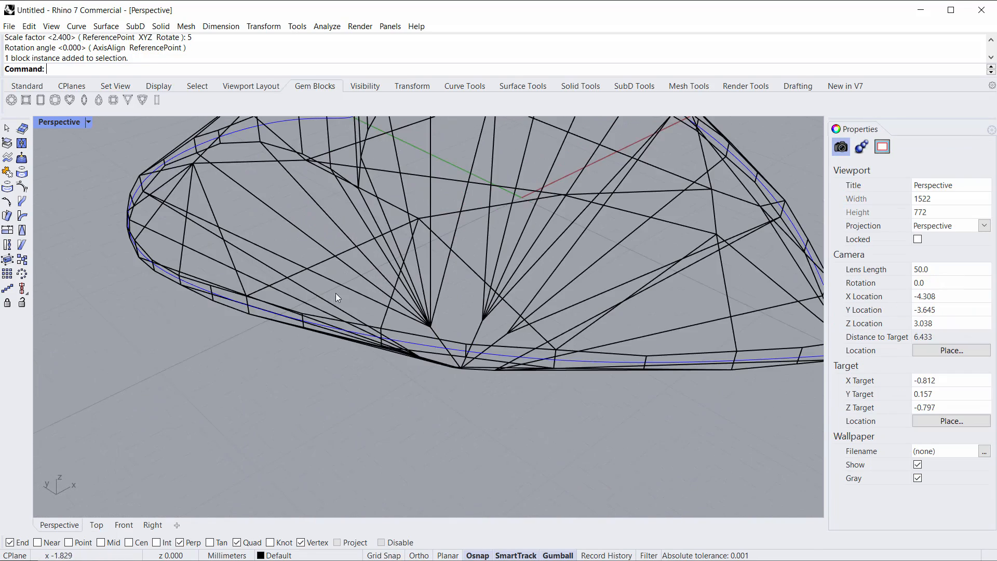
left_click(339, 281)
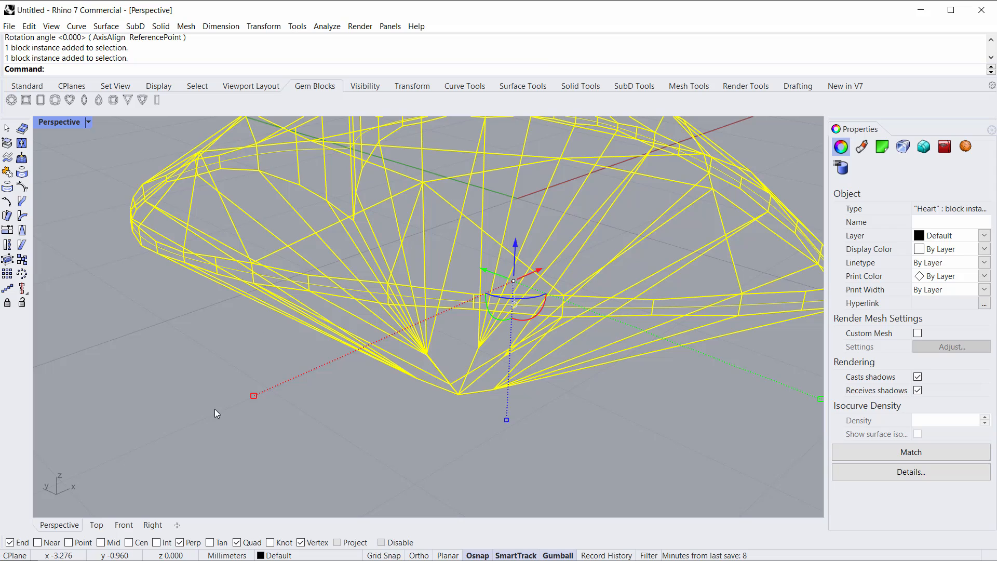
left_click(215, 411)
scroll(360, 288, "up", 2)
left_click(360, 292, "ctrl+shift")
scroll(342, 298, "down", 5)
right_click_drag(342, 298, 365, 338)
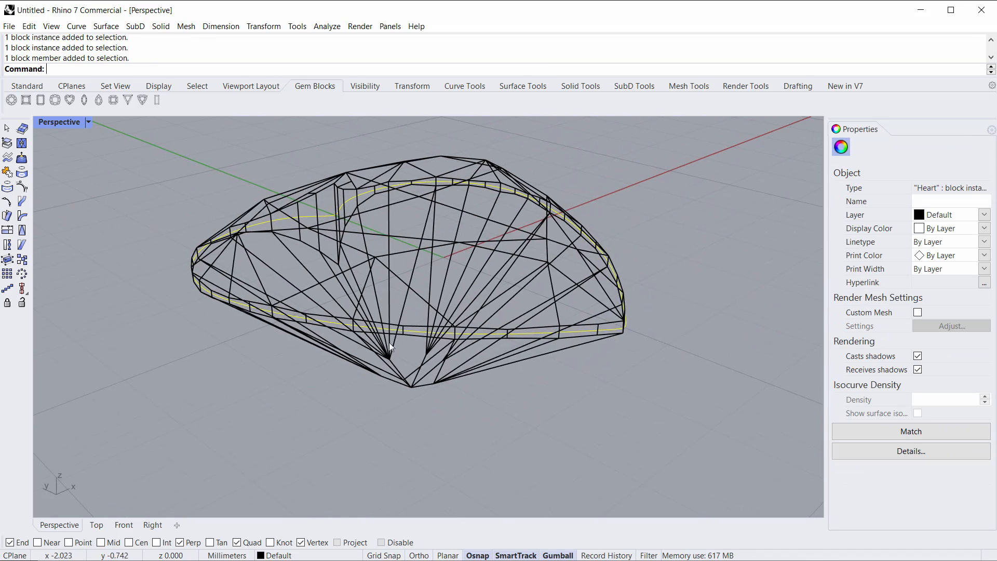
right_click_drag(230, 272, 409, 275)
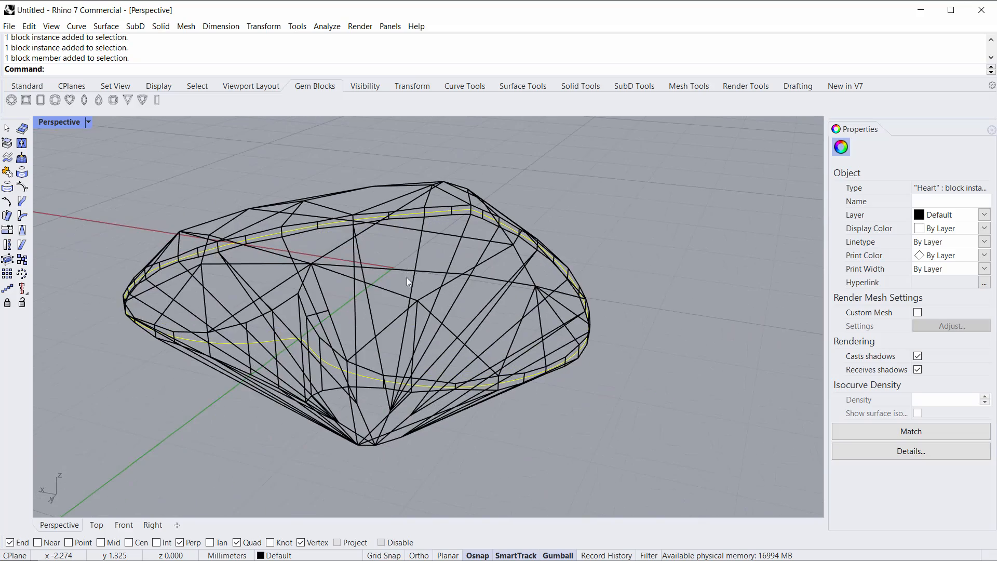
scroll(291, 326, "up", 5)
right_click_drag(410, 321, 347, 347)
scroll(349, 318, "down", 5)
right_click_drag(331, 368, 294, 285)
left_click(413, 388)
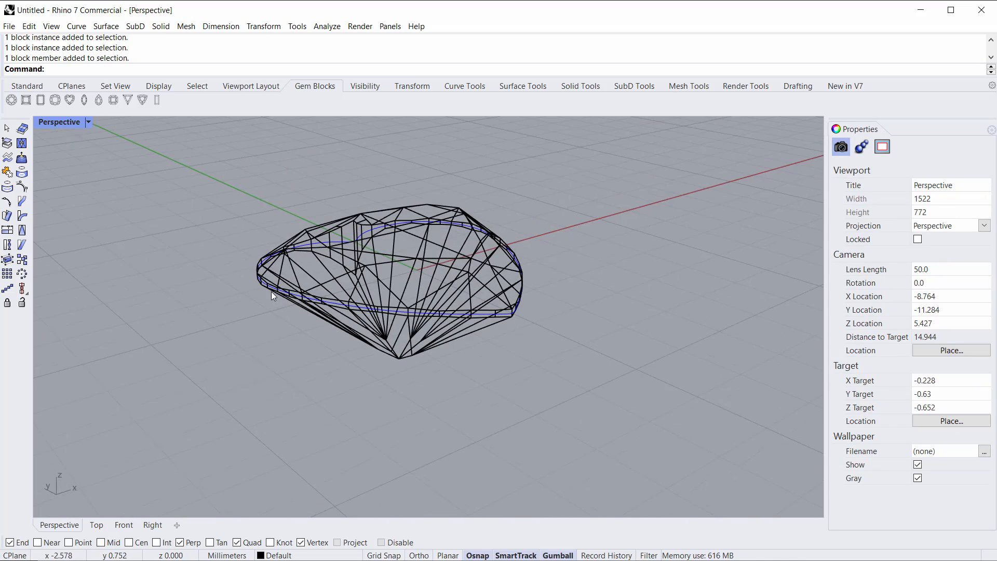
right_click_drag(528, 261, 538, 281)
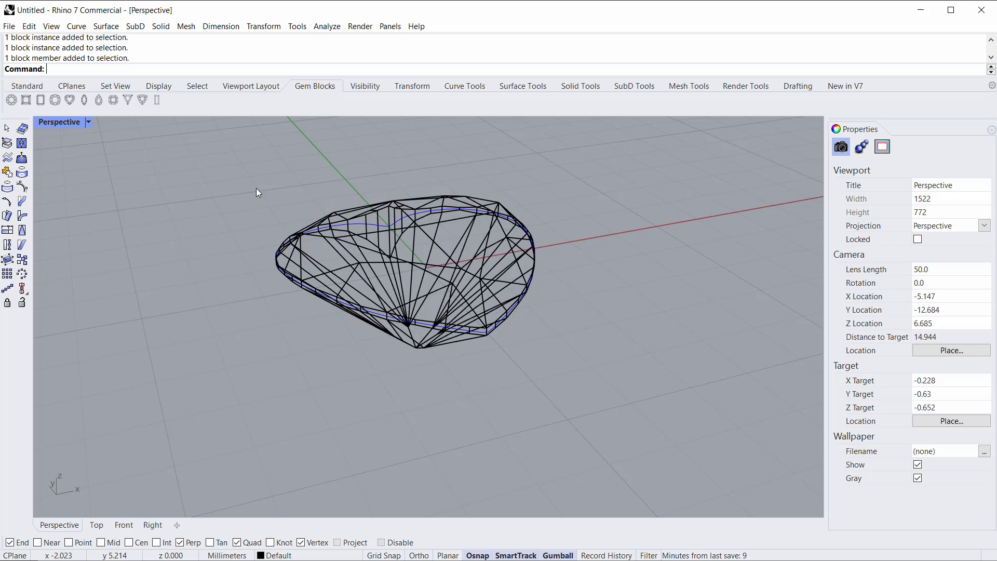
left_click(634, 85)
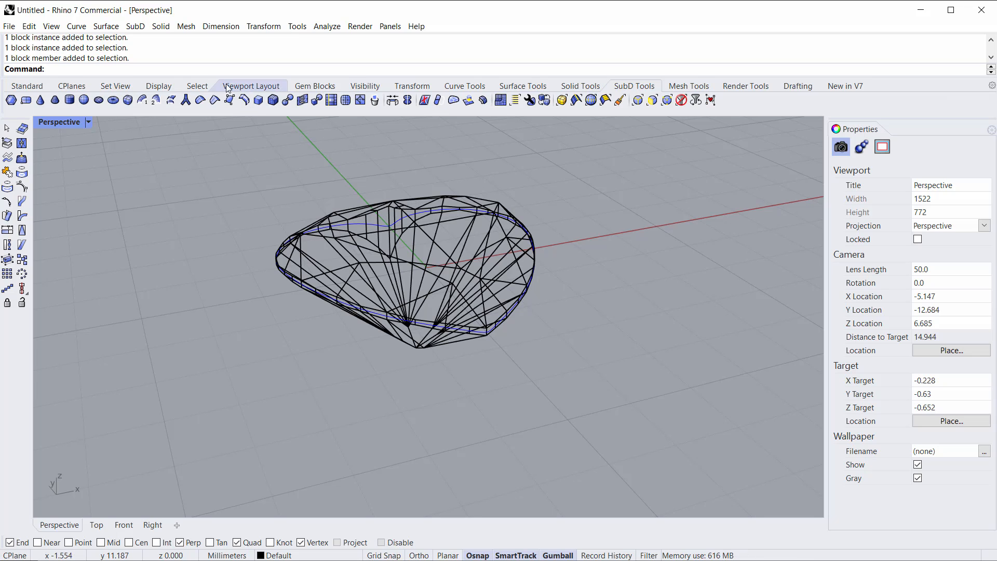
Step: Switch the Perspective view to Shaded display mode
mouse_move(530, 309)
right_mouse_down()
mouse_move(534, 283)
mouse_move(529, 311)
right_mouse_up()
scroll(377, 283, "up", 2)
right_click_drag(390, 355, 447, 307)
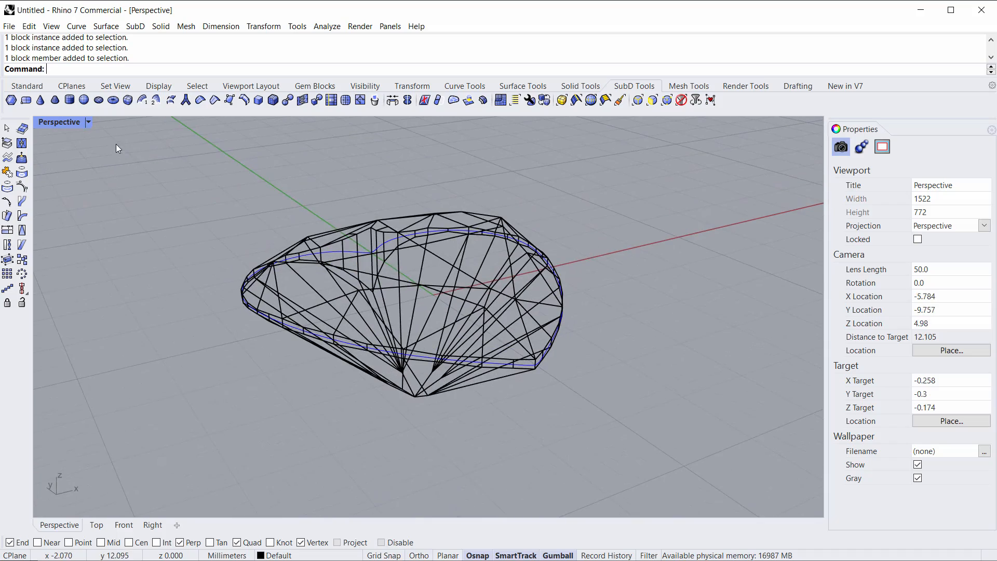
left_click(61, 125)
left_click(73, 181)
Step: Inspect the heart gem's girdle and facets up close from several angles
right_click_drag(323, 394, 350, 390)
scroll(366, 326, "up", 8)
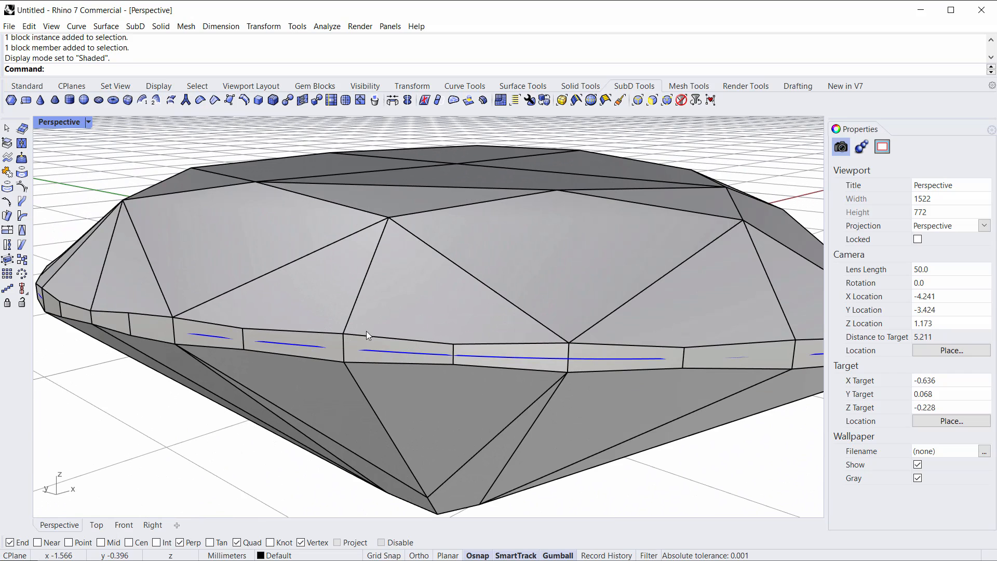
left_click(389, 352)
left_click(250, 449)
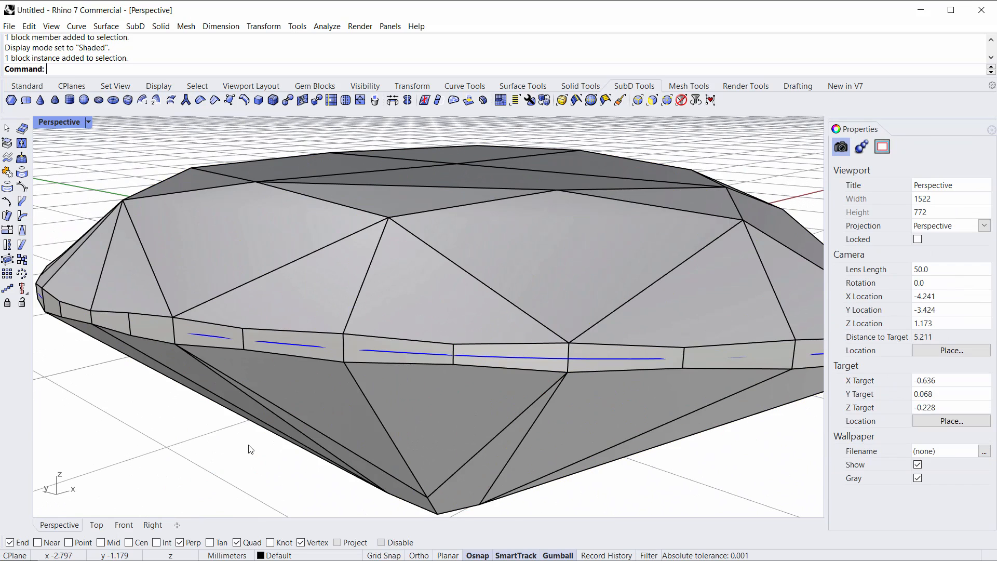
left_click(403, 353)
left_click(244, 452)
left_click(429, 328)
right_click_drag(429, 329, 755, 281)
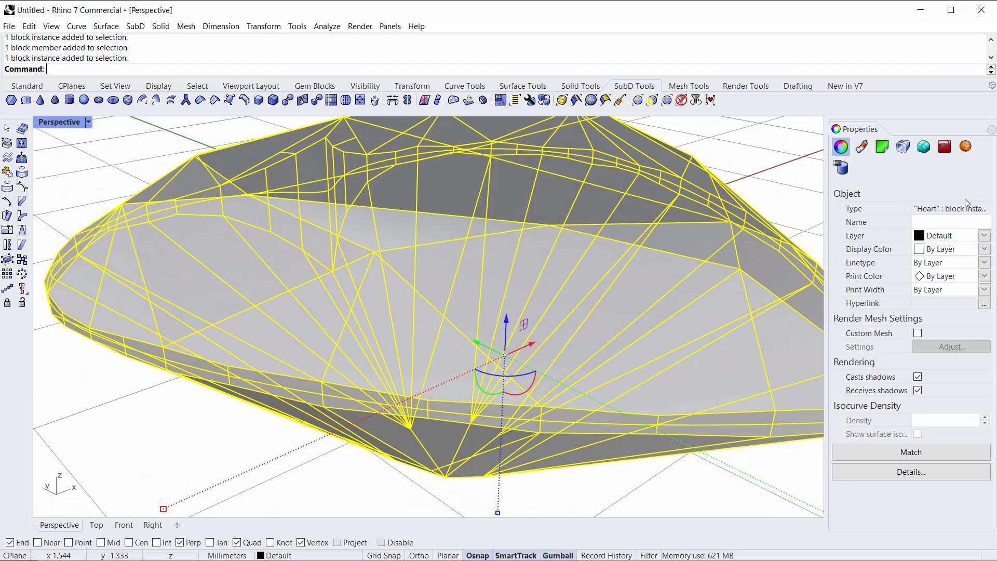
scroll(395, 294, "down", 4)
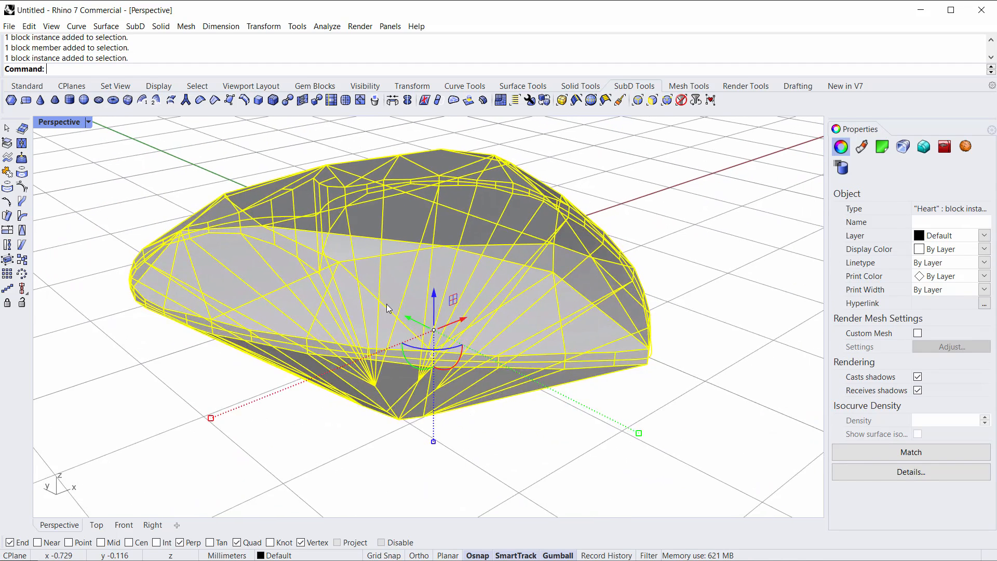
left_click(520, 424)
scroll(380, 354, "up", 10)
left_click(387, 363)
left_click(263, 463)
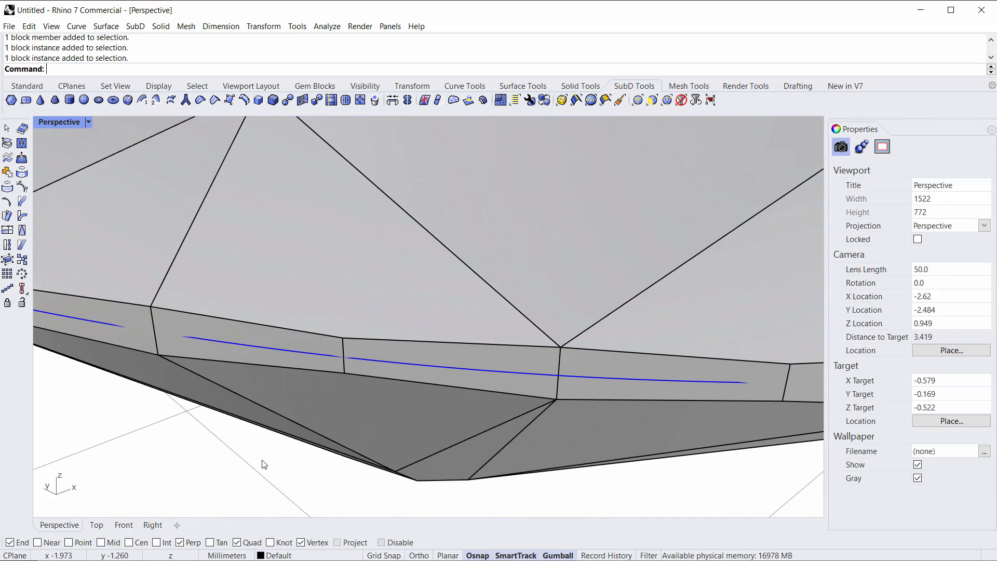
left_click(392, 366)
scroll(364, 373, "down", 8)
right_click_drag(365, 373, 375, 399)
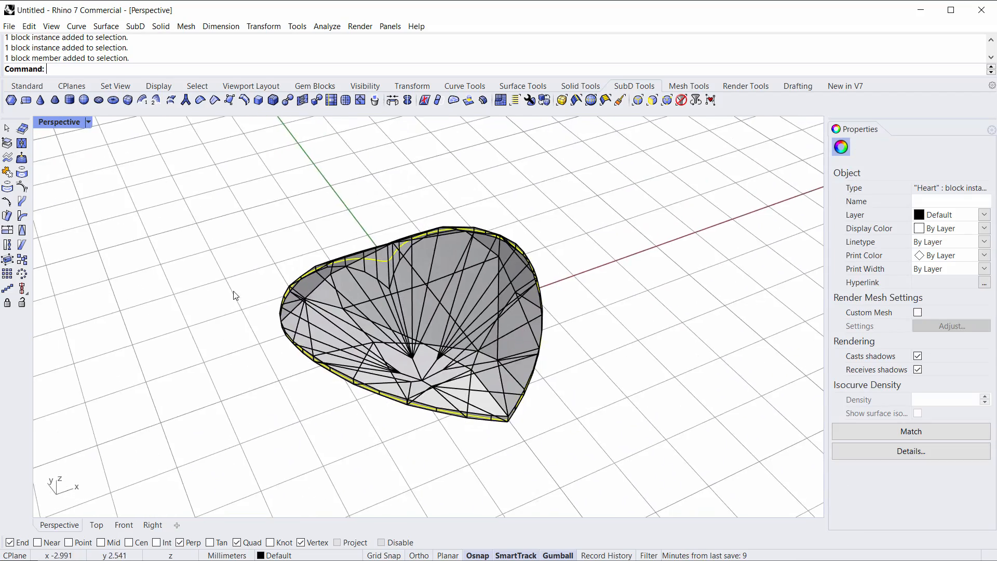
Step: Extrude the heart gem's girdle curve straight upward into a short open SubD wall
left_click(139, 29)
mouse_move(203, 156)
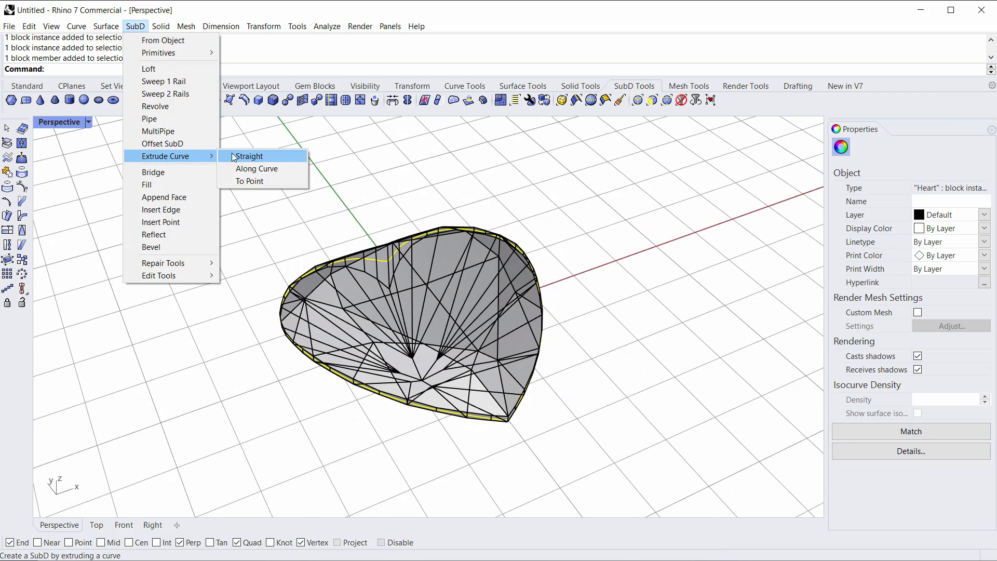
left_click(250, 154)
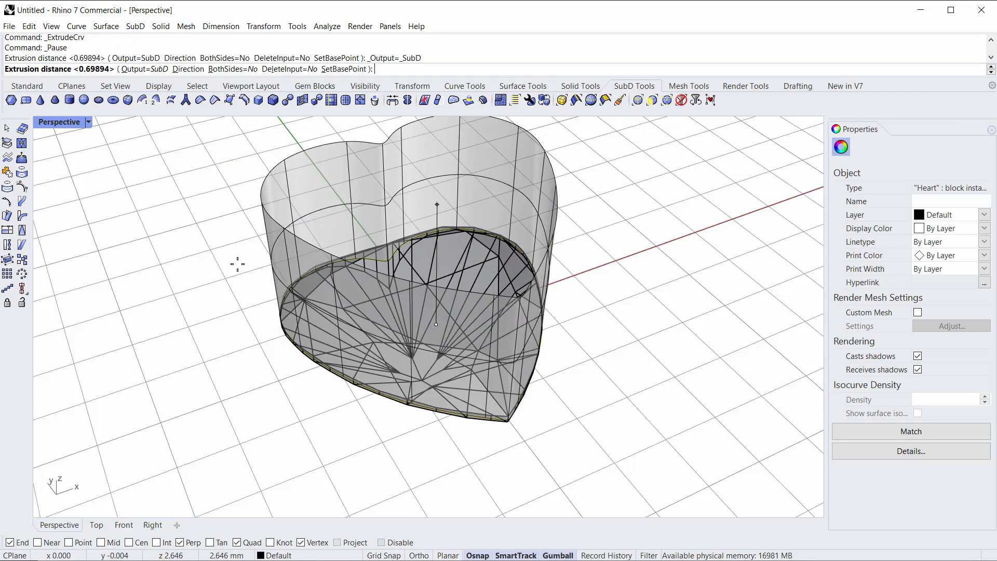
right_click_drag(256, 310, 280, 308)
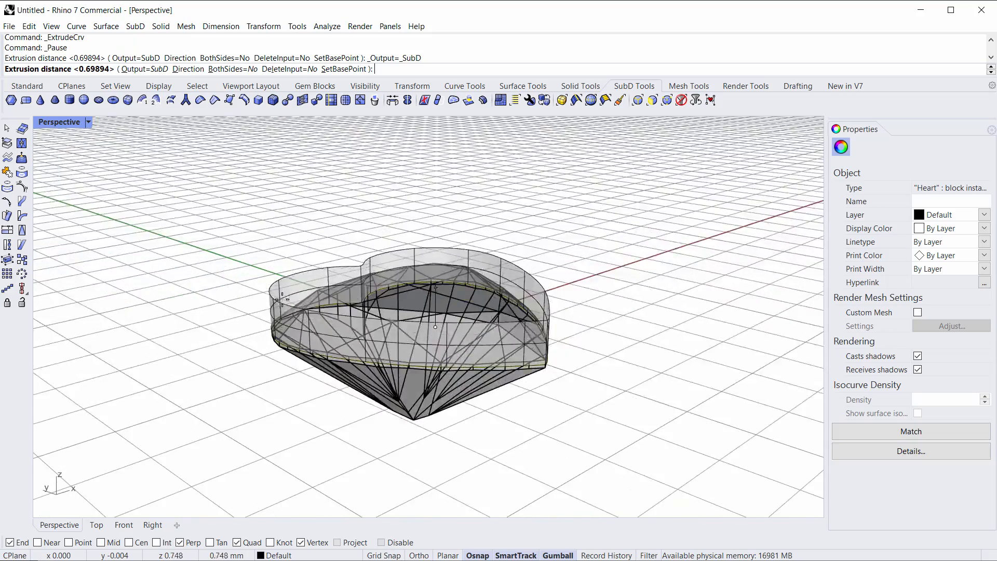
scroll(281, 309, "up", 5)
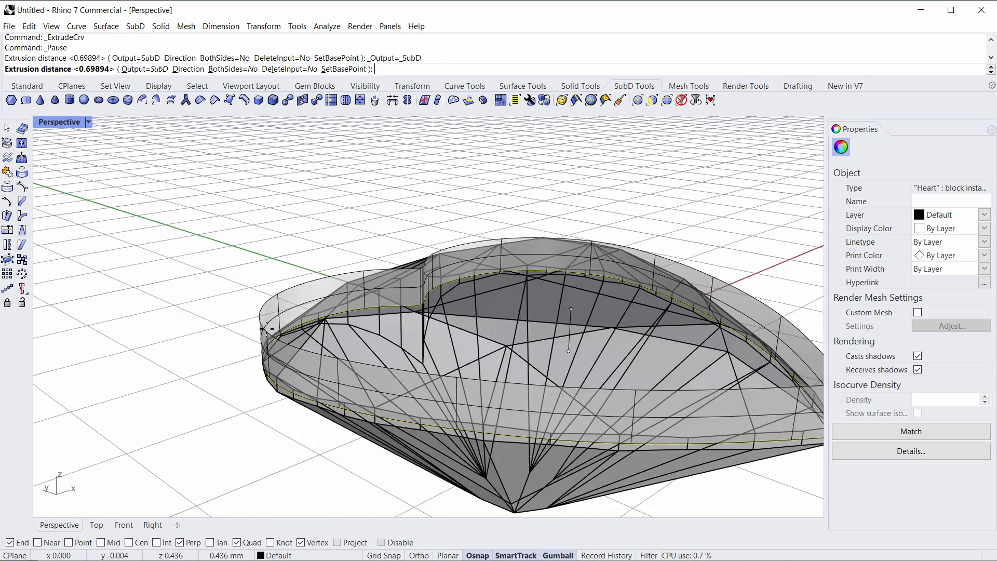
left_click(267, 322)
right_click_drag(266, 322, 200, 298)
left_click(309, 269)
scroll(225, 294, "down", 5)
left_click(201, 297)
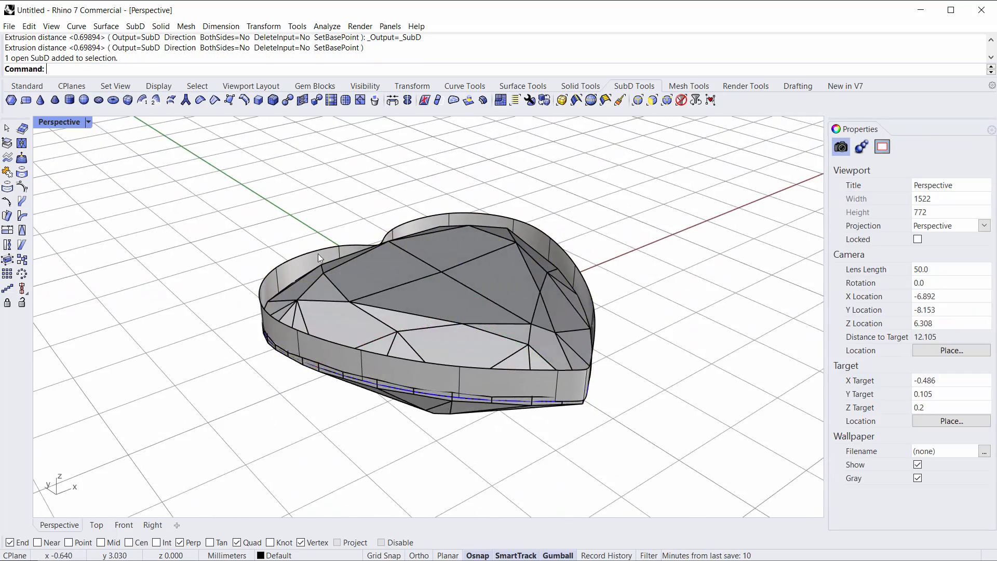
scroll(308, 259, "up", 6)
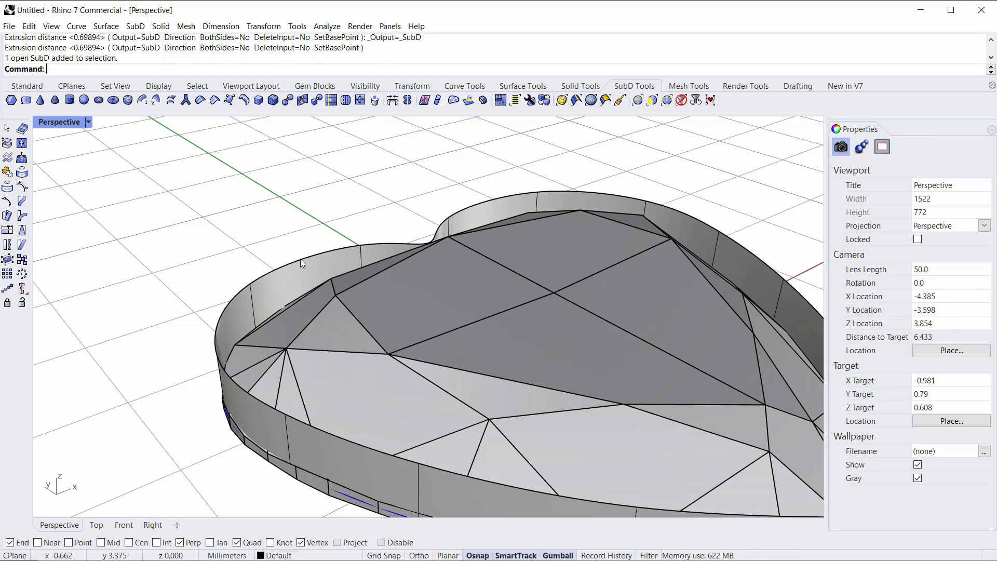
double_click(300, 258, "ctrl+shift")
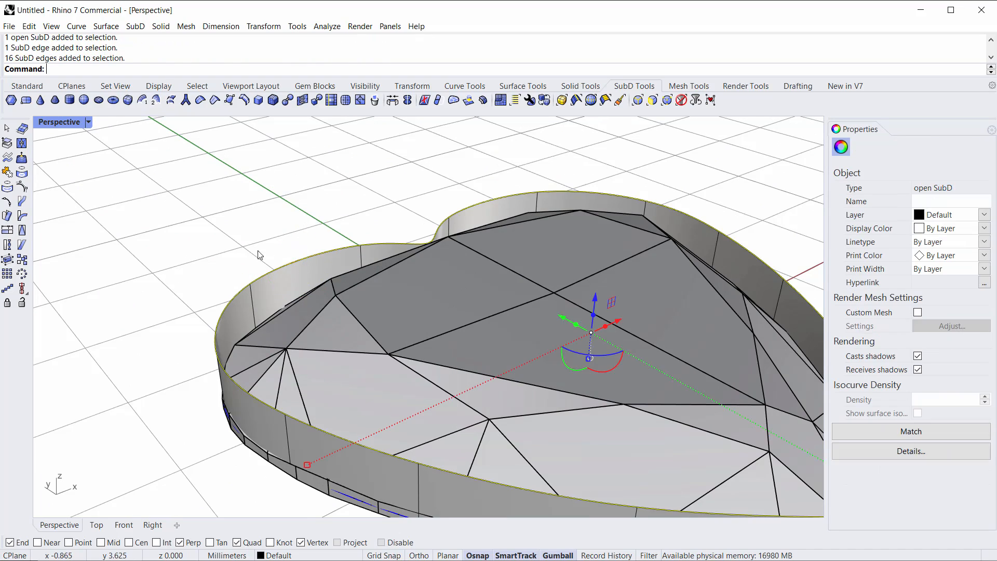
right_click_drag(212, 259, 237, 223)
left_click(207, 223)
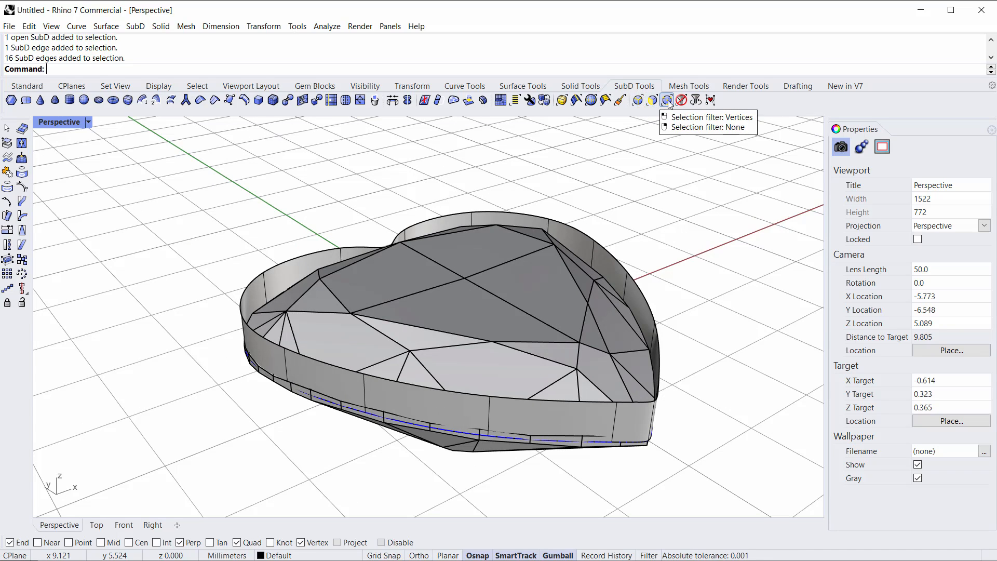
Step: Turn on the edges selection filter and select the wall's top edge loop
left_click(638, 100)
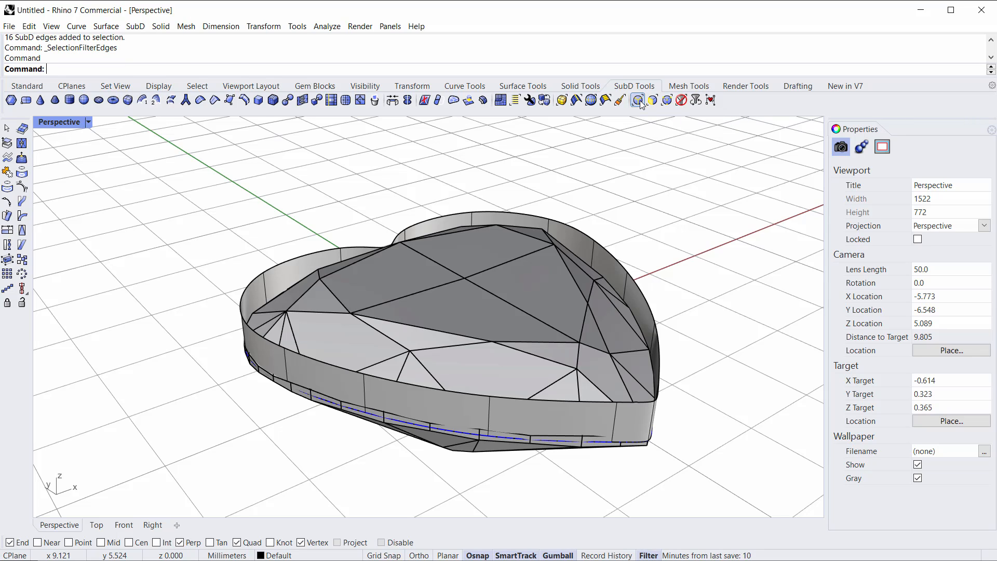
left_click_drag(0, 133, 231, 142)
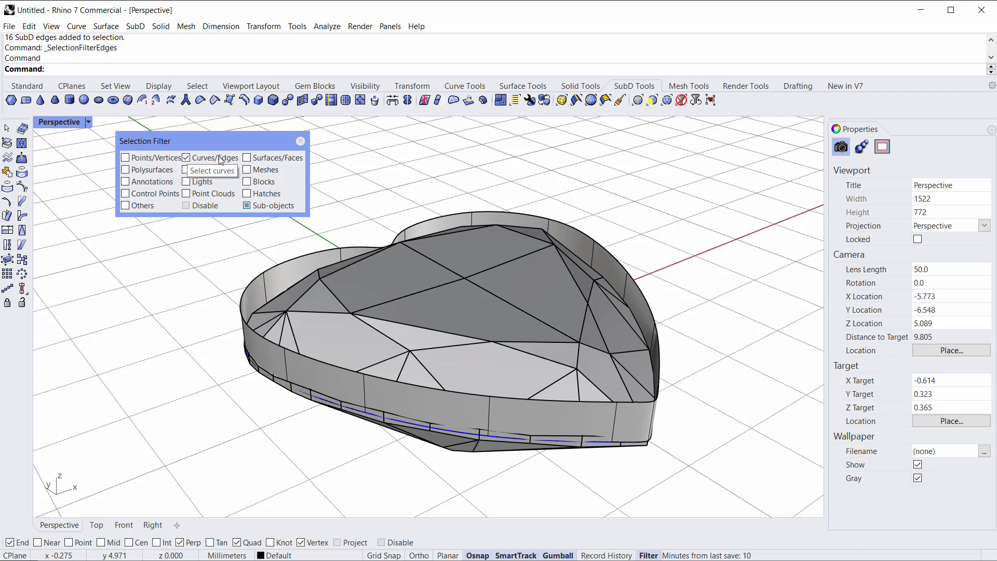
left_click(300, 256)
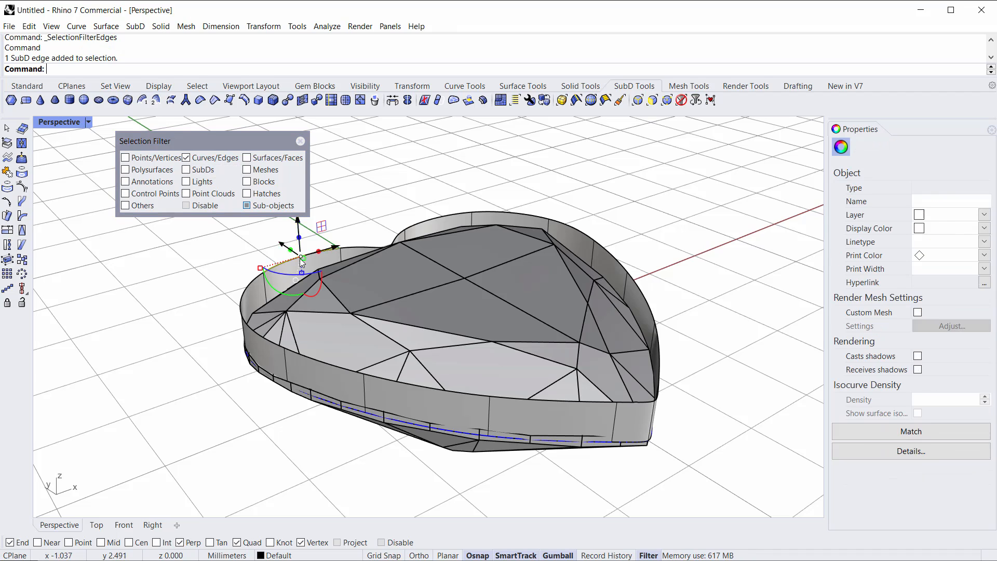
left_click(410, 197)
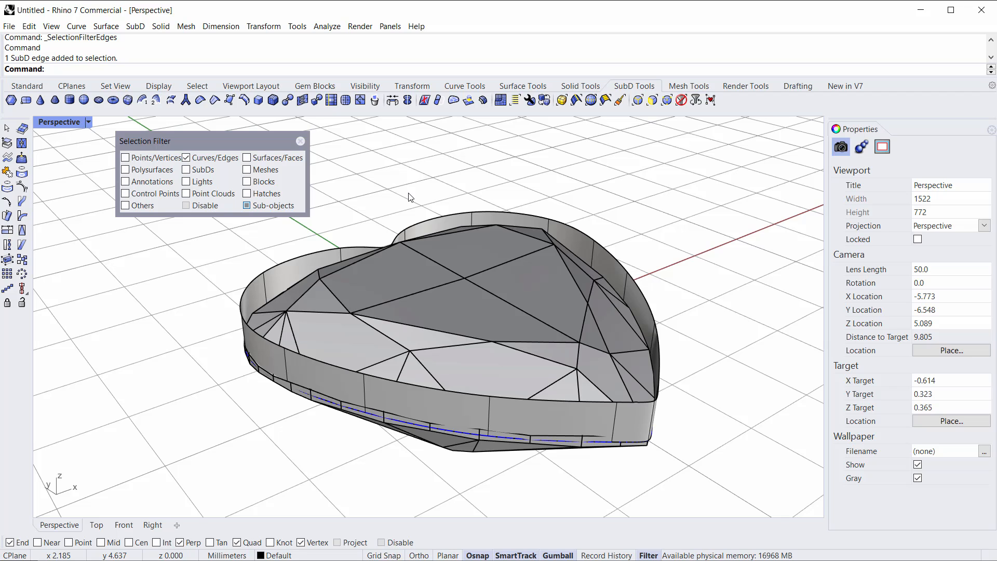
double_click(298, 258)
mouse_move(454, 214)
right_mouse_down()
mouse_move(456, 197)
mouse_move(453, 210)
right_mouse_up()
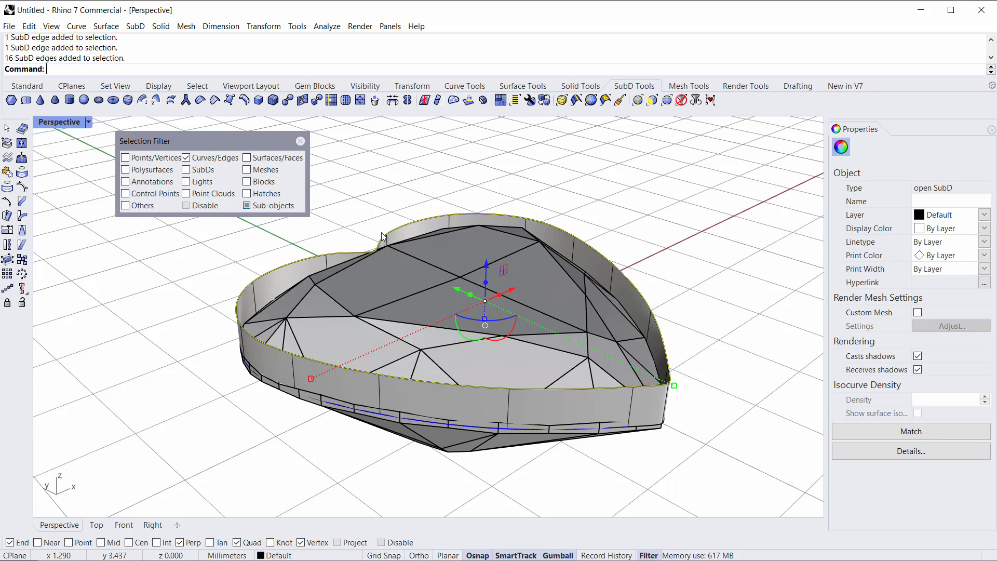
Step: Try selecting the wall's edges with selection windows from different angles
left_click(364, 214)
left_click_drag(355, 181, 550, 271)
left_click(663, 235)
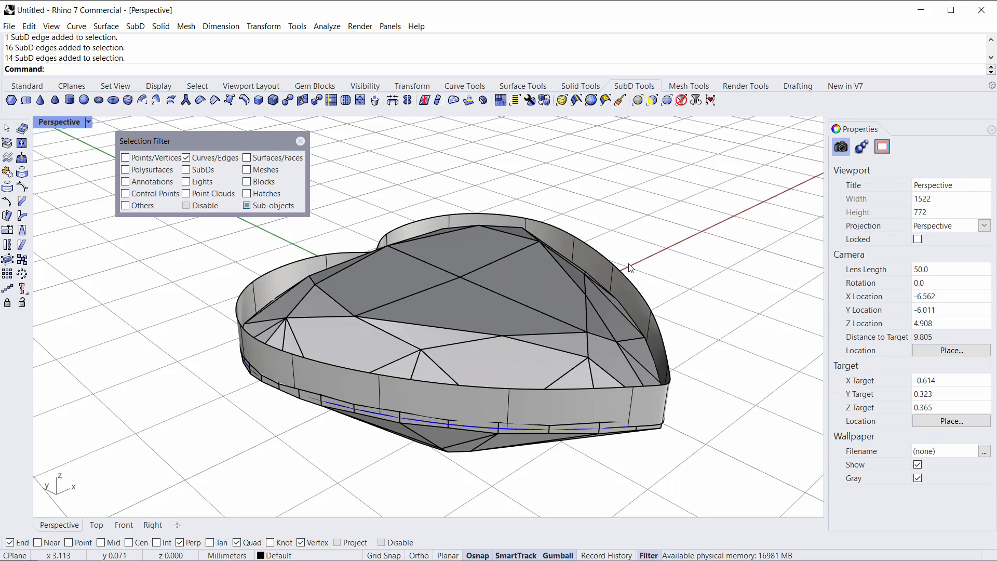
left_click_drag(407, 395, 404, 398)
left_click(704, 341)
left_click_drag(722, 343, 514, 471)
left_click(738, 439)
left_click_drag(703, 479, 394, 331)
left_click(680, 465)
right_click_drag(530, 470, 478, 453)
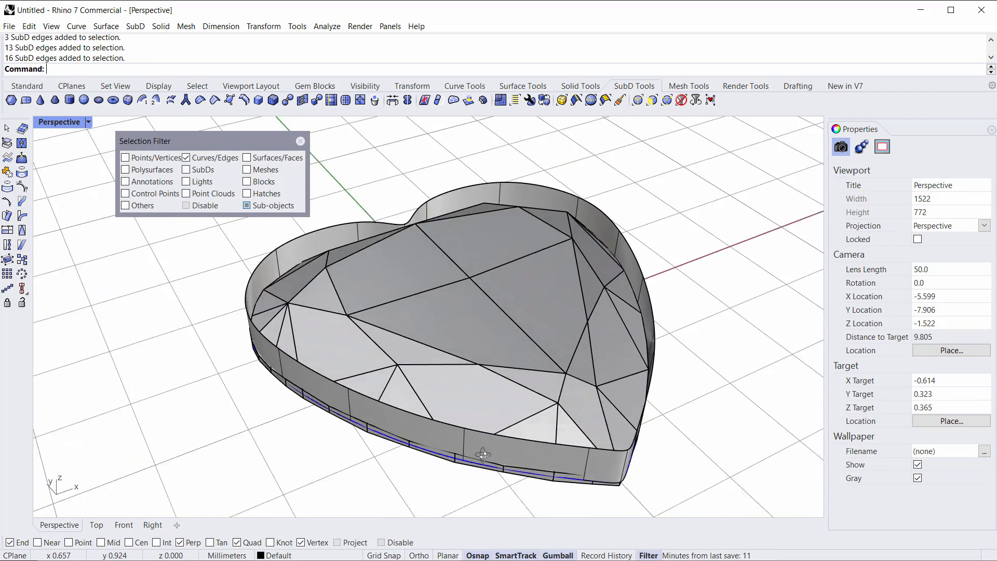
scroll(403, 295, "down", 4)
right_click_drag(403, 295, 404, 329)
scroll(412, 251, "up", 6)
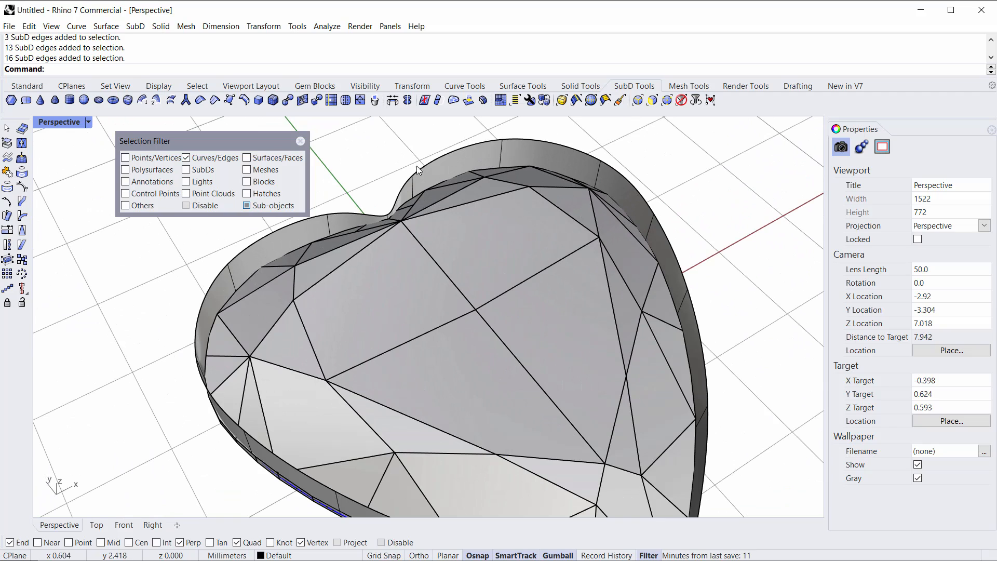
Step: Select the wall's top edge loop and try scaling it outward with the gumball, then undo the scale
double_click(443, 154)
right_click_drag(408, 257, 435, 213)
scroll(436, 209, "down", 5)
scroll(454, 346, "up", 3)
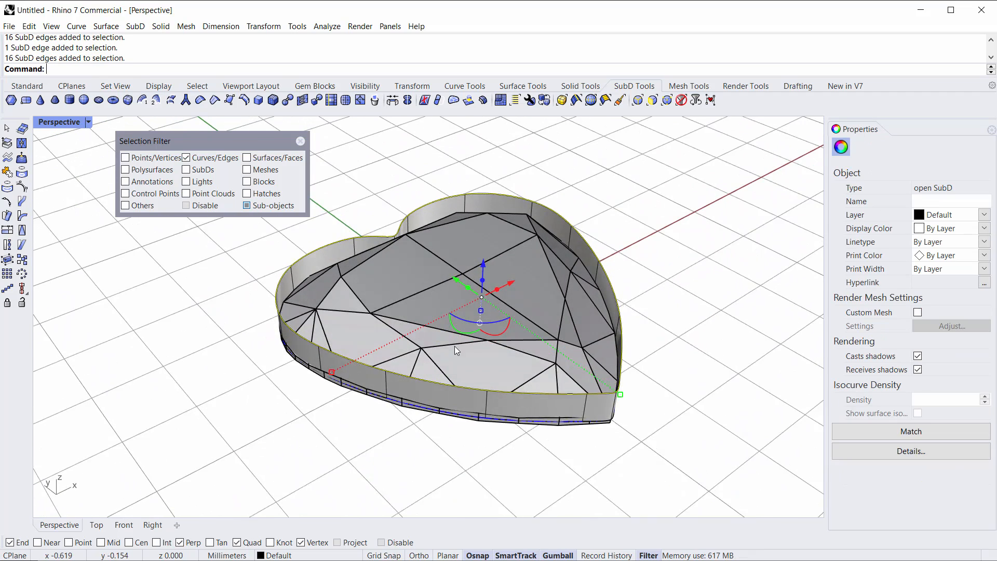
left_click_drag(298, 358, 452, 536)
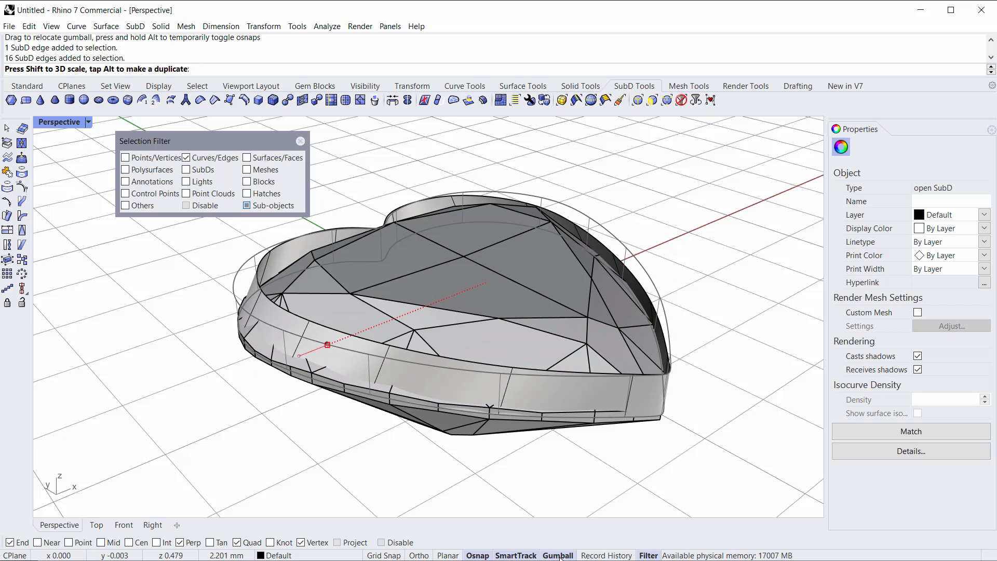
left_click_drag(540, 546, 331, 416)
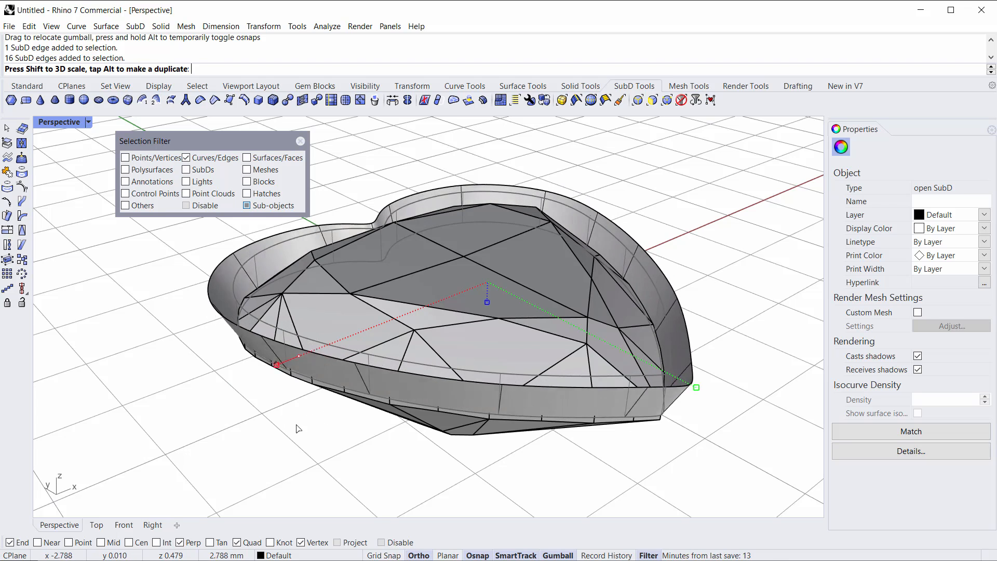
left_click_drag(279, 433, 254, 436)
left_click(367, 475)
right_click_drag(362, 457, 283, 402)
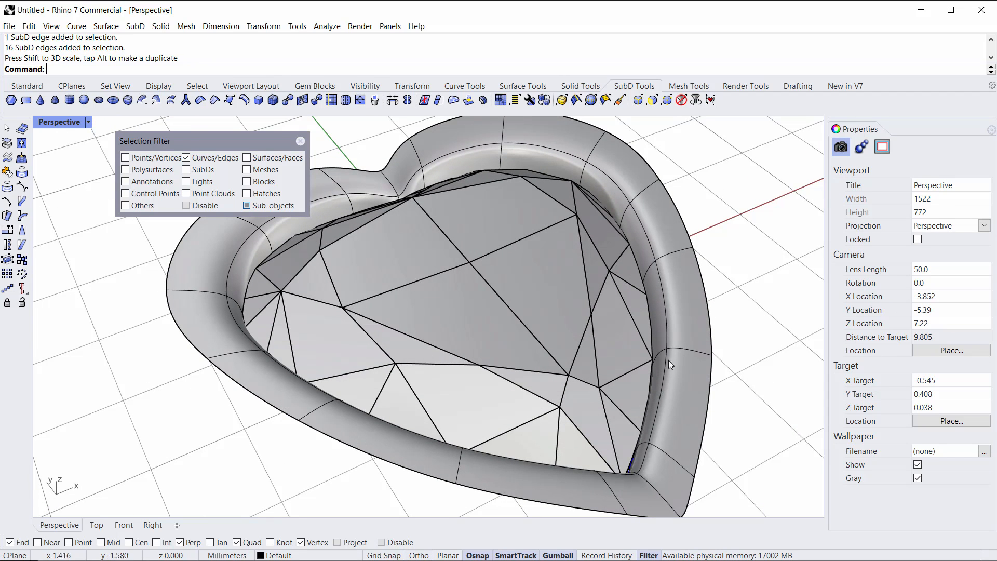
right_click_drag(282, 454, 296, 404)
key("ctrl+z")
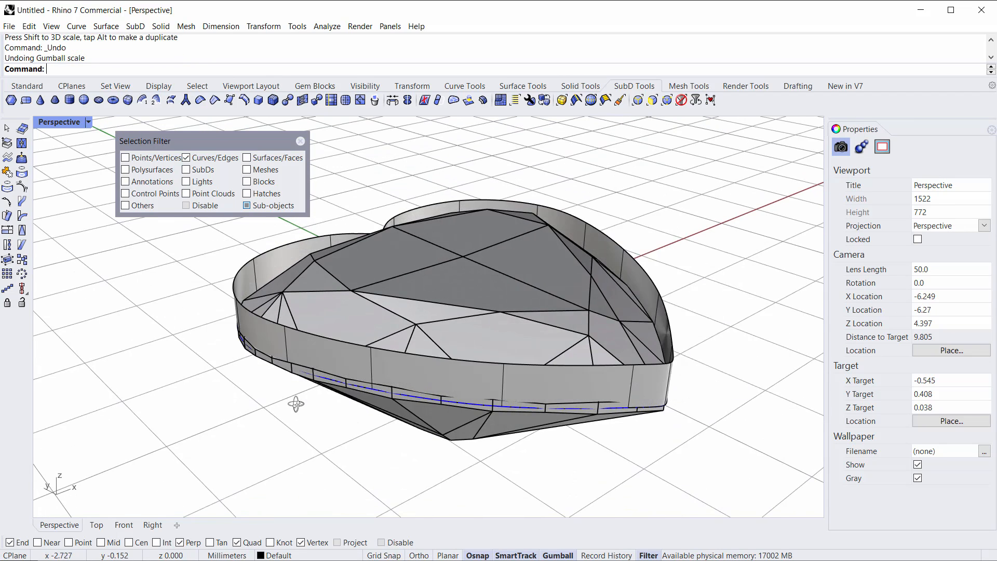
Step: Select the wall's top edge loop and scale it outward with the gumball to flare the rim
double_click(326, 338)
right_click_drag(325, 338, 295, 365)
left_click_drag(295, 364, 236, 424)
right_click_drag(236, 423, 385, 382)
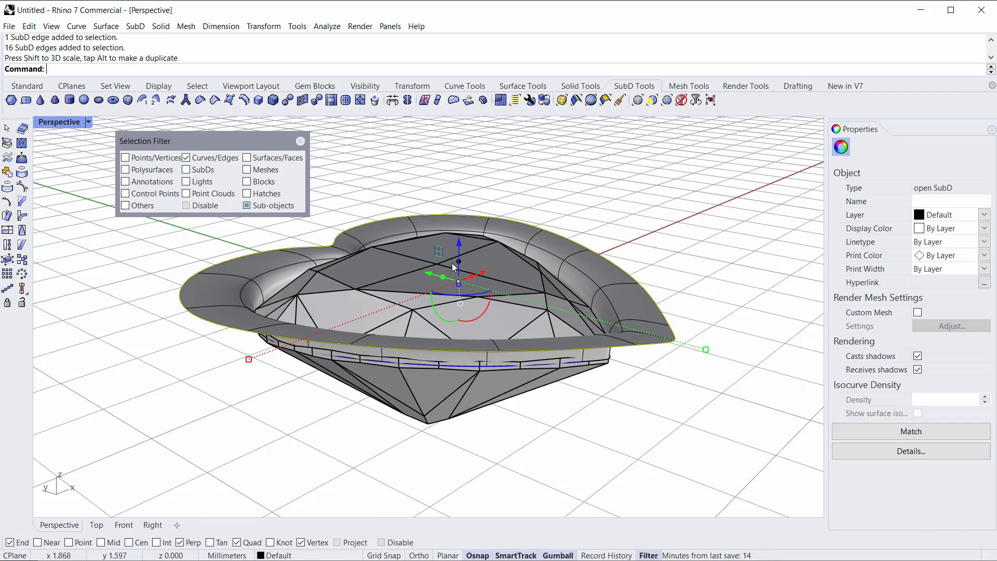
scroll(473, 281, "up", 9)
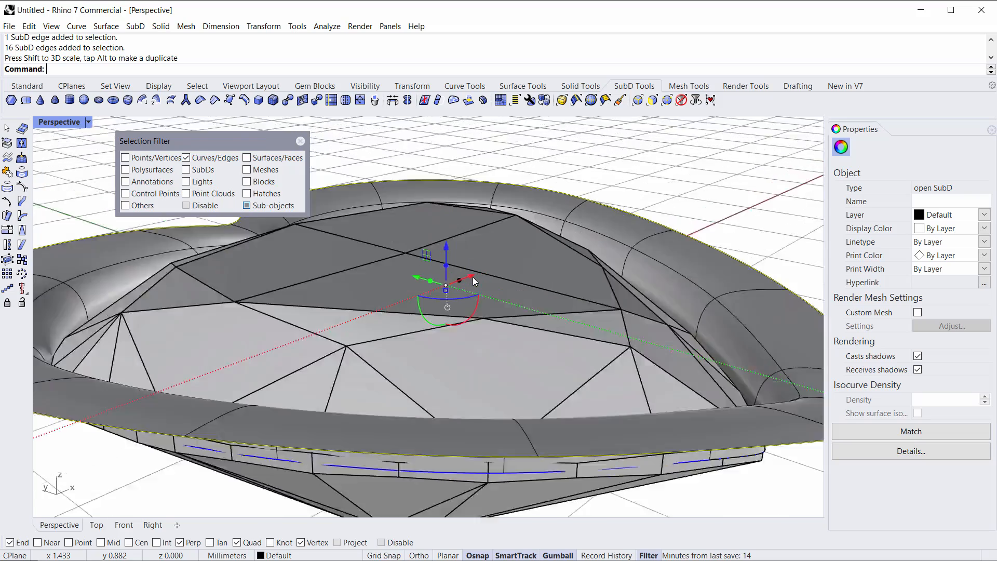
scroll(472, 281, "down", 9)
right_click_drag(470, 281, 461, 282)
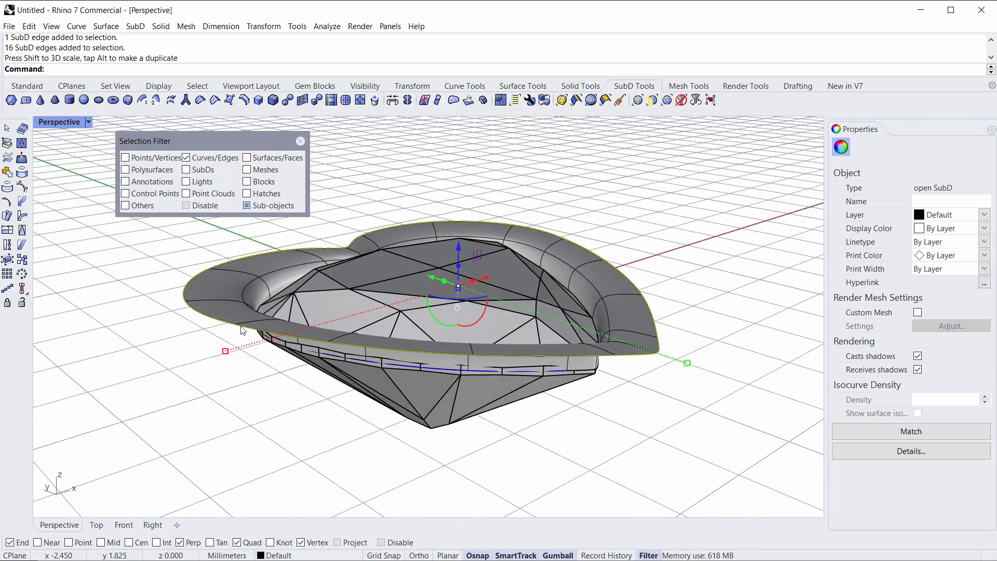
Step: Extend the flared rim with gumball edge duplicates to form a rounded lip around the gem
scroll(245, 328, "up", 3)
scroll(401, 357, "down", 3)
left_click_drag(568, 266, 563, 312)
scroll(471, 304, "down", 4)
right_click_drag(471, 304, 498, 287)
scroll(467, 306, "up", 2)
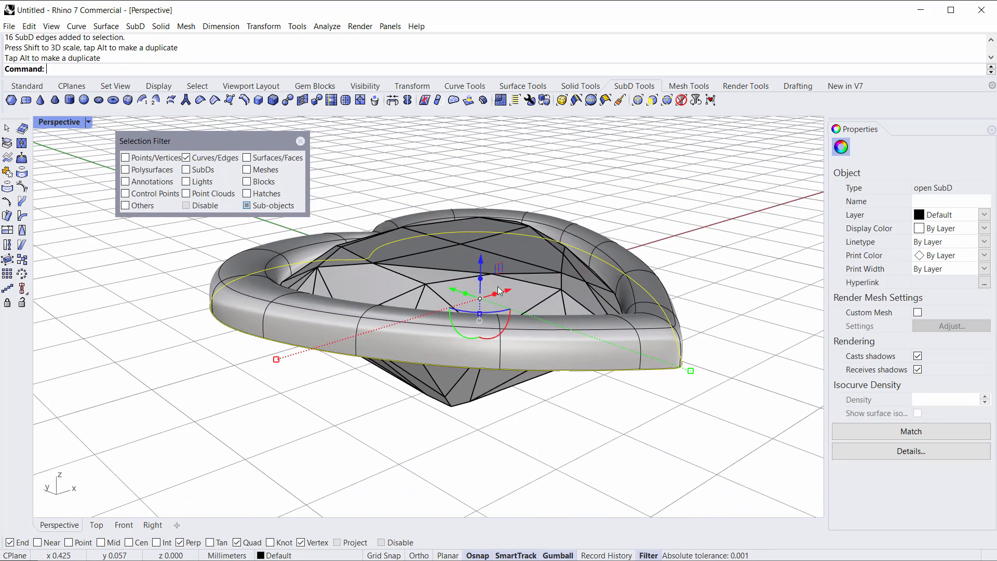
Step: Extrude the rim's outer edge loop downward to form the bezel's outer wall
left_click_drag(483, 282, 480, 386)
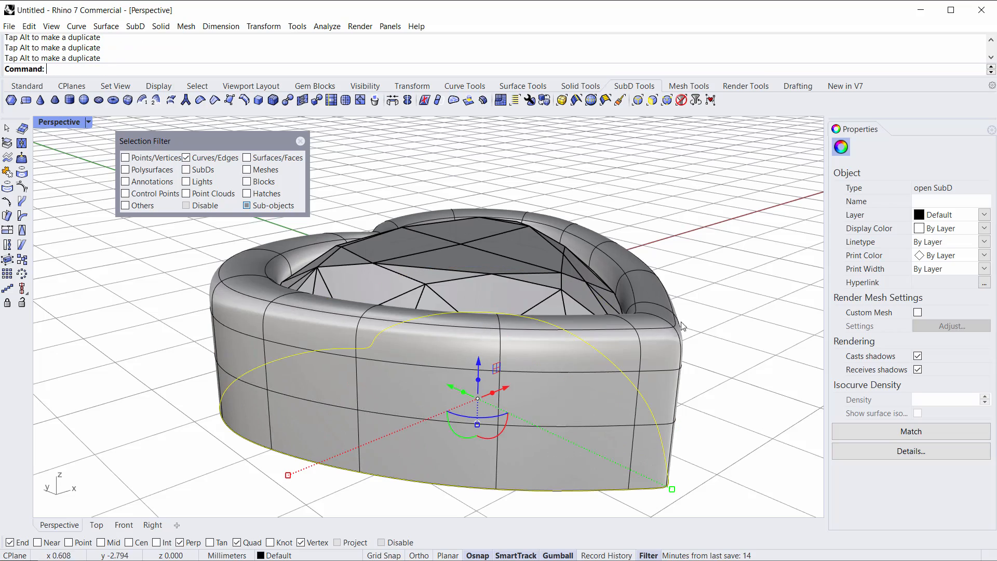
right_click_drag(709, 356, 689, 422)
right_click_drag(457, 277, 462, 292)
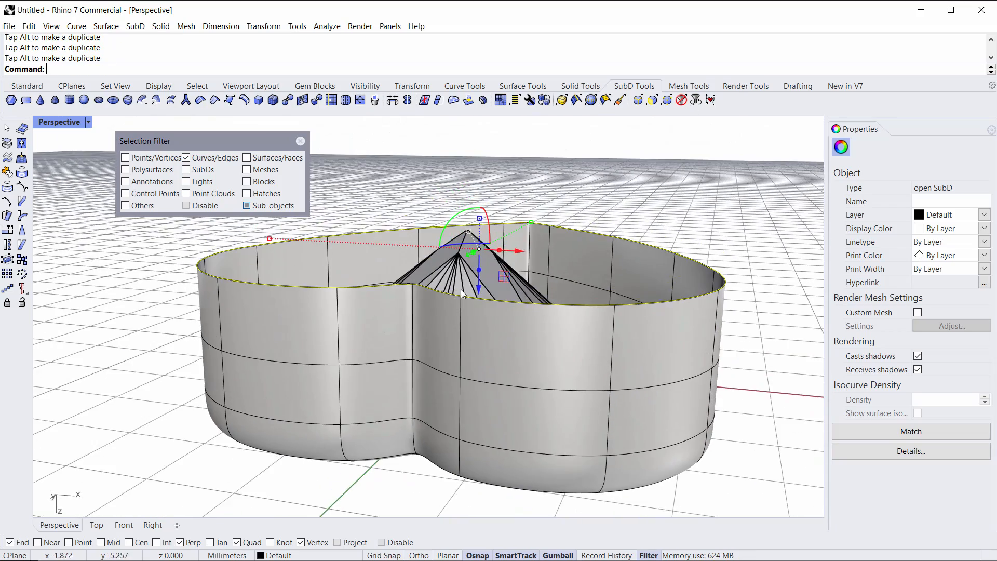
Step: Drag the wall's lower edge loop further along the vertical axis to lengthen the bezel wall
left_click_drag(479, 293, 480, 256)
right_click_drag(484, 272, 486, 239)
mouse_move(481, 245)
left_mouse_down()
mouse_move(478, 299)
mouse_move(481, 229)
left_mouse_up()
right_click_drag(451, 261, 423, 319)
scroll(414, 302, "down", 5)
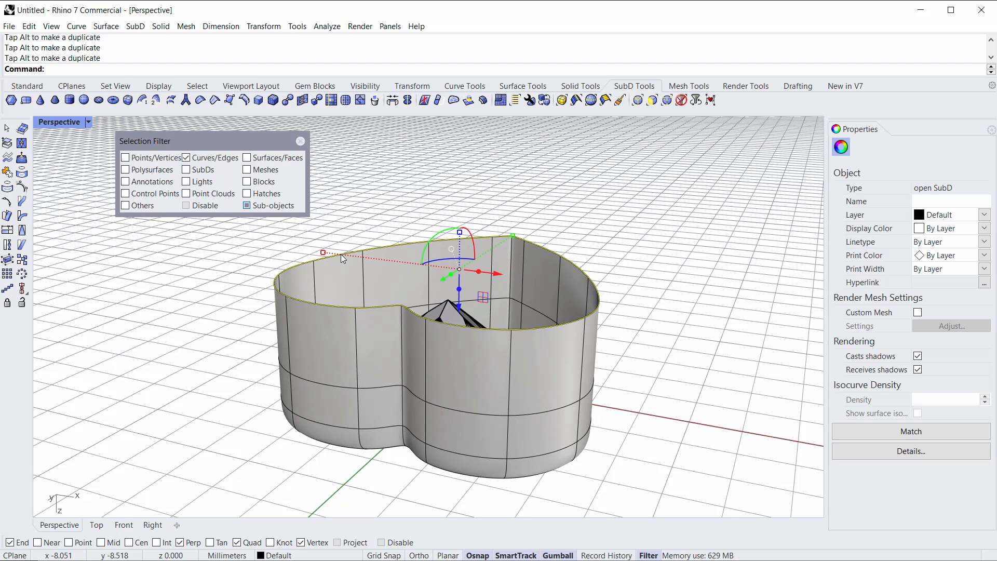
Step: Scale duplicates of the rim's top edge loop inward with the gumball to round the lip over toward the gem
left_click_drag(320, 254, 357, 268)
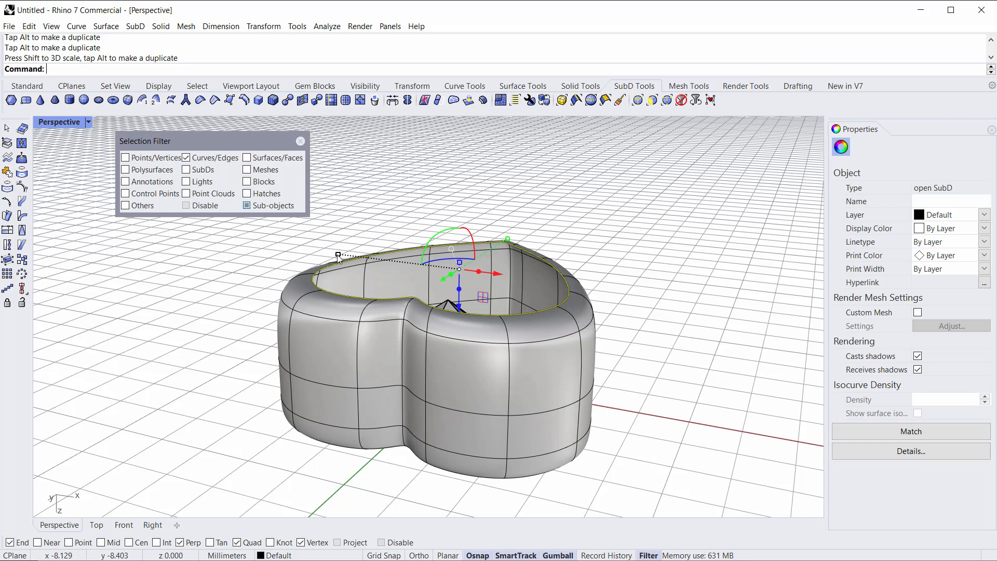
left_click_drag(339, 258, 375, 286, "shift")
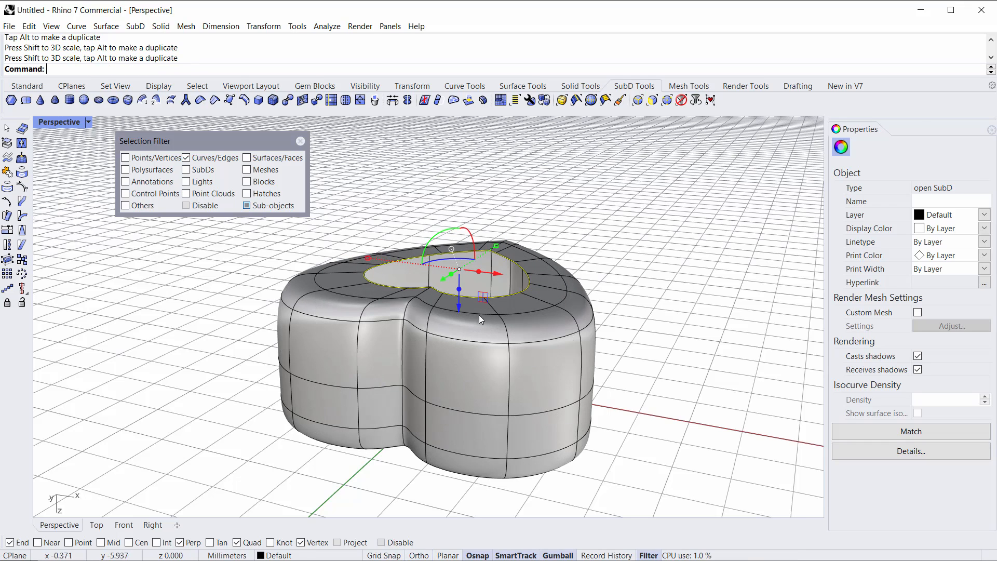
Step: Drag a duplicate of the lip's inner edge loop downward to form the bezel's inner wall around the gem
left_click(628, 218)
right_click_drag(626, 221, 578, 311)
right_click_drag(555, 228, 447, 304)
left_click(447, 303)
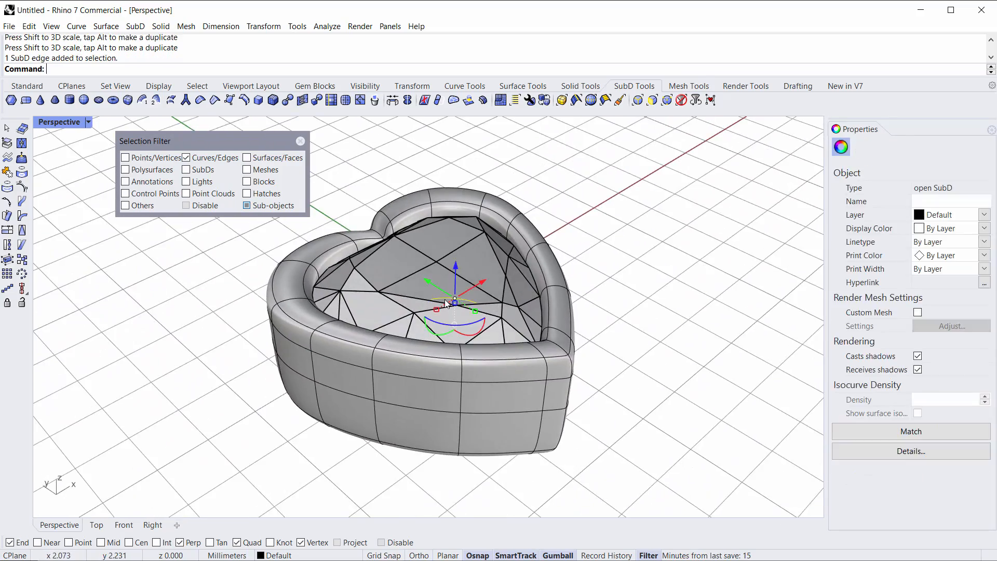
Step: Hide the Heart gem block and show it again
left_click(549, 286)
left_click(379, 268)
left_click(630, 263)
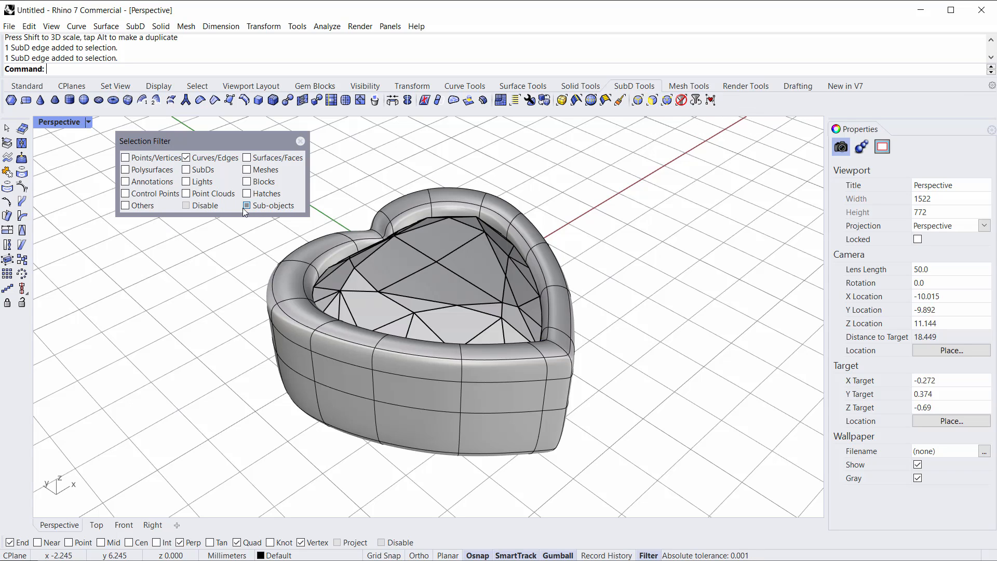
left_click(680, 101)
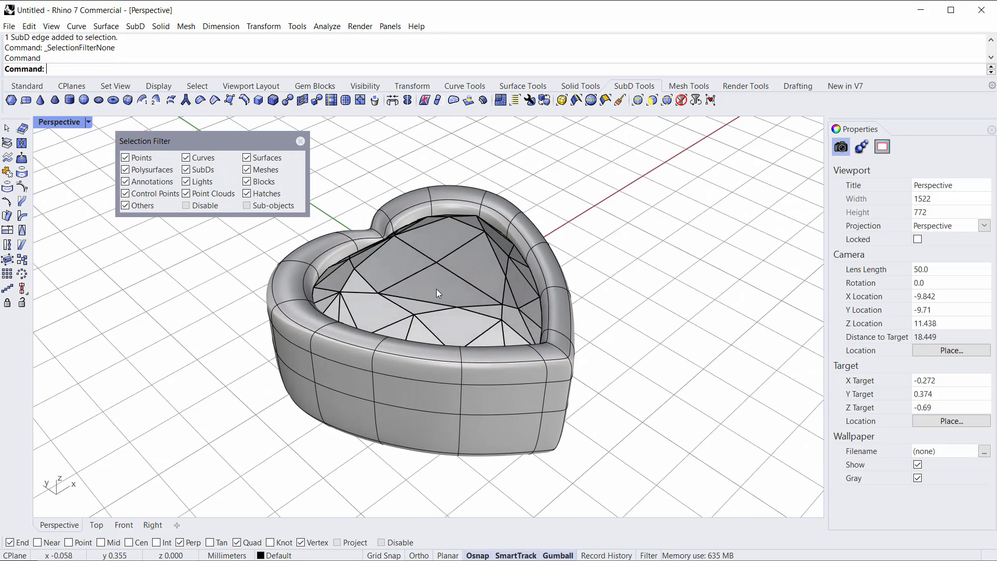
left_click(437, 292)
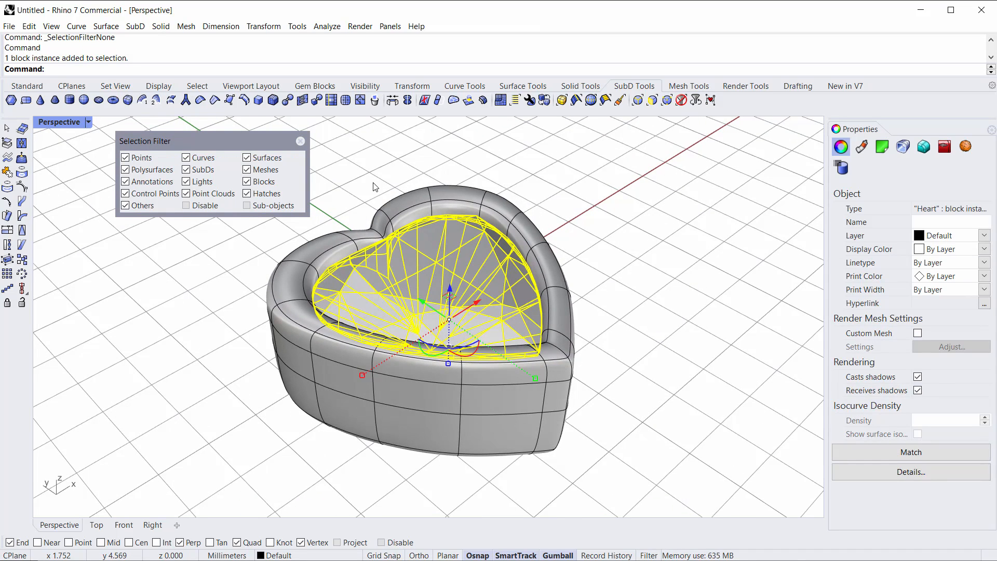
left_click(372, 88)
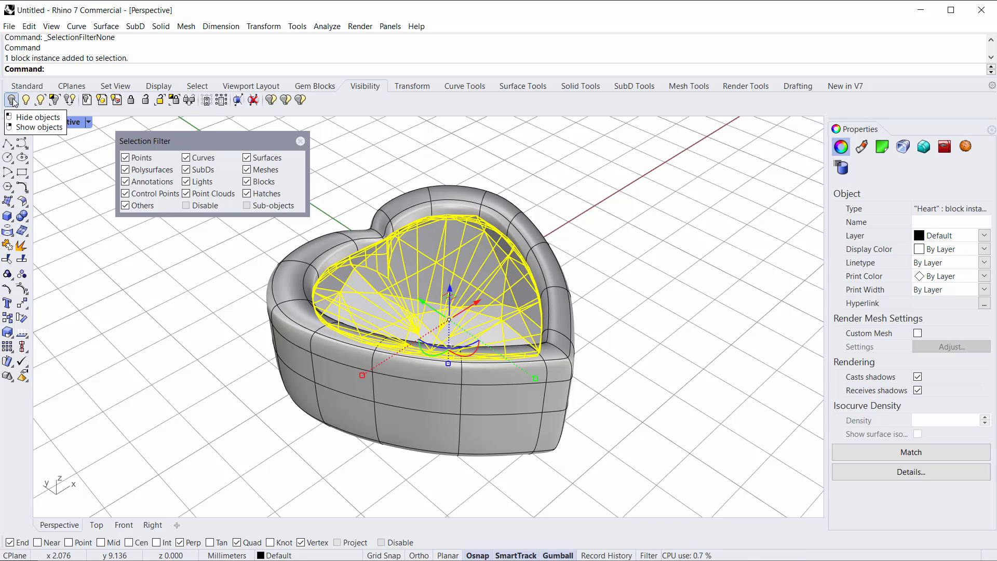
left_click(12, 100)
right_click_drag(638, 266, 613, 289)
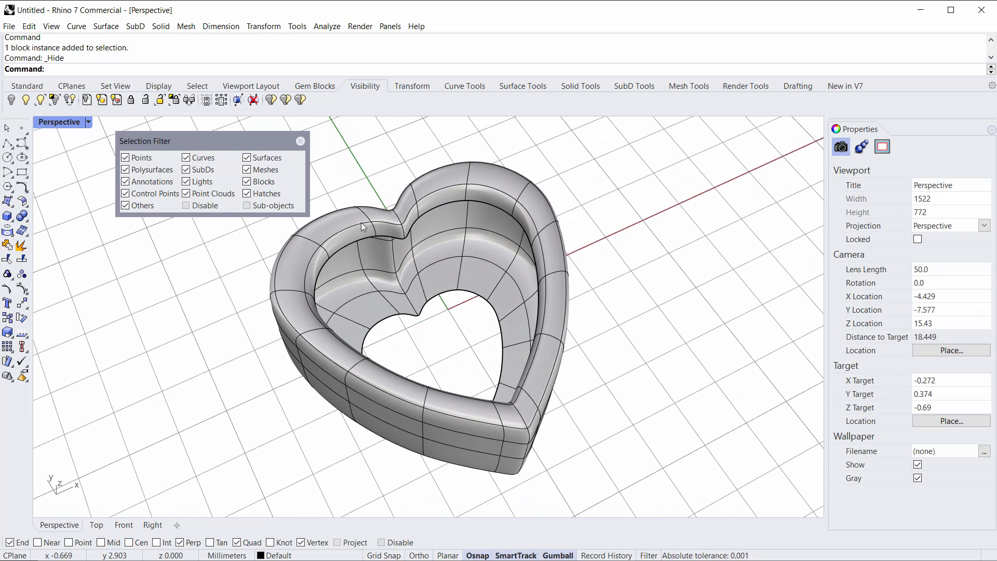
left_click(25, 100)
Step: Hide the Heart gem block to expose the inside of the bezel
left_click(11, 101)
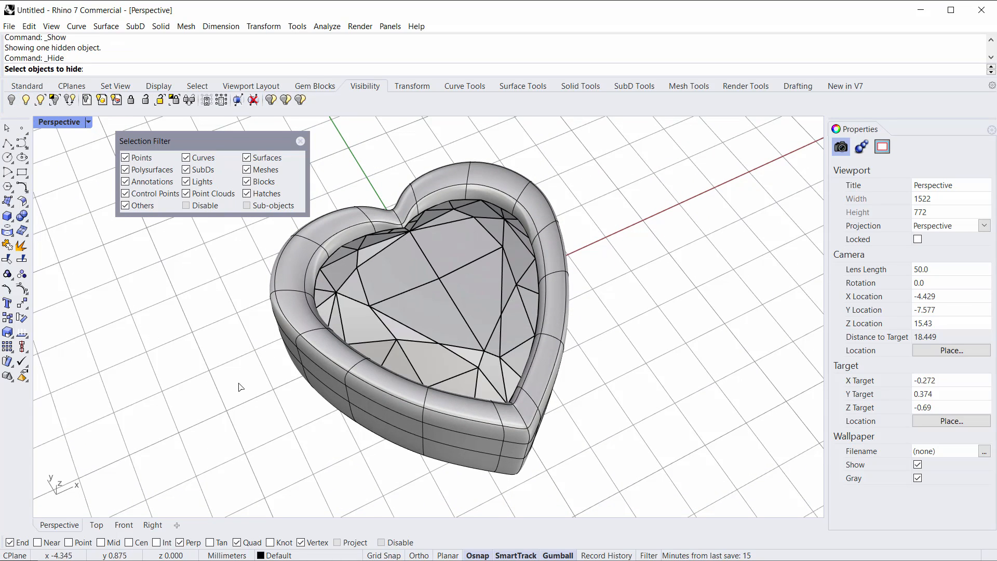
left_click(469, 229)
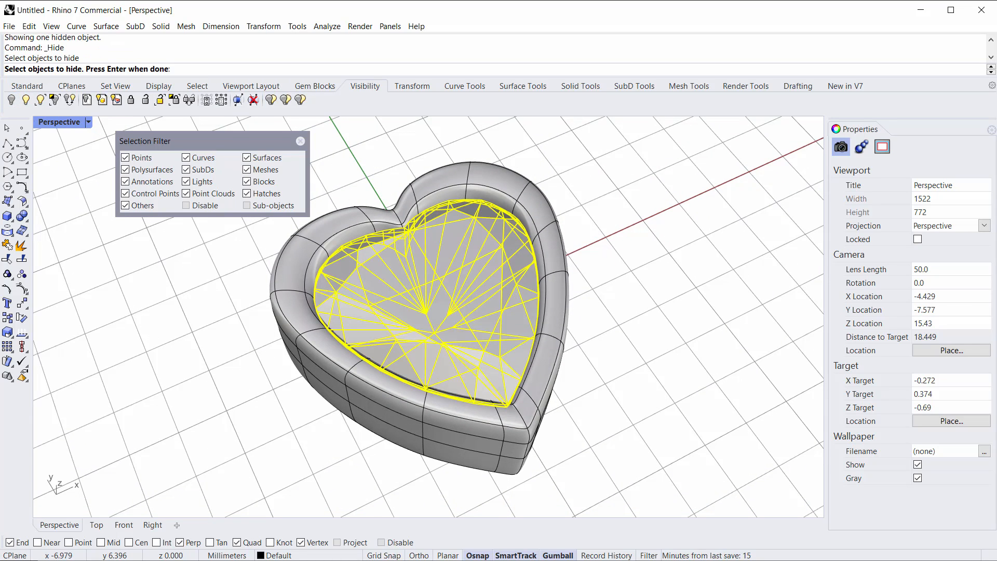
left_click(11, 100)
left_click(487, 285)
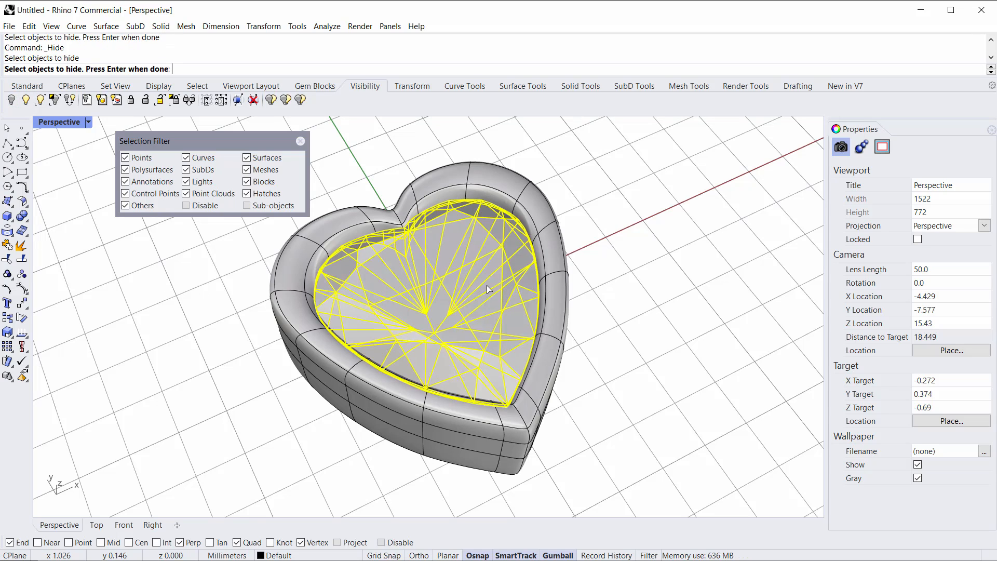
key("Return")
Step: Select the inner wall's lower edge loop and scale it inward with the gumball
scroll(287, 272, "up", 2)
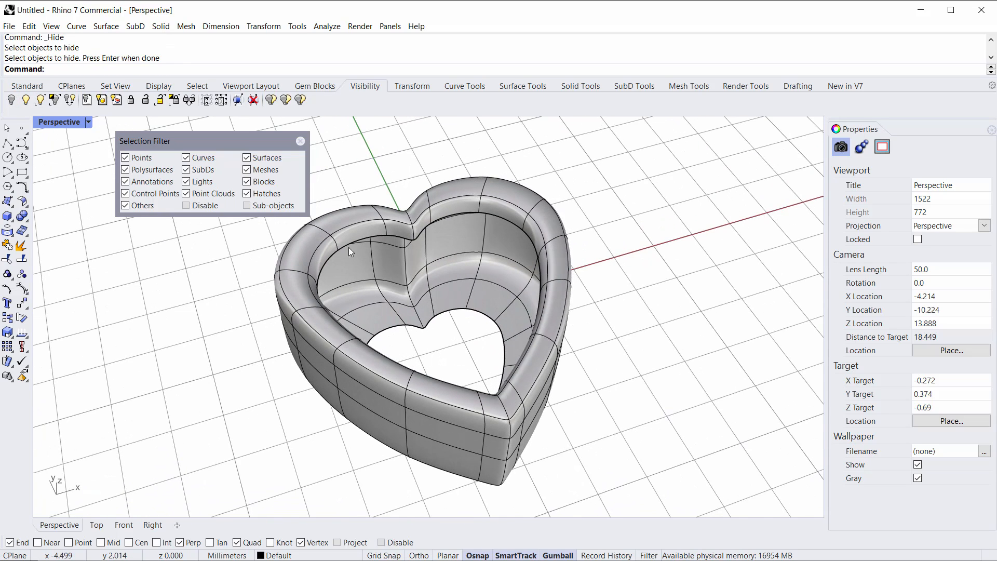
scroll(361, 239, "up", 3)
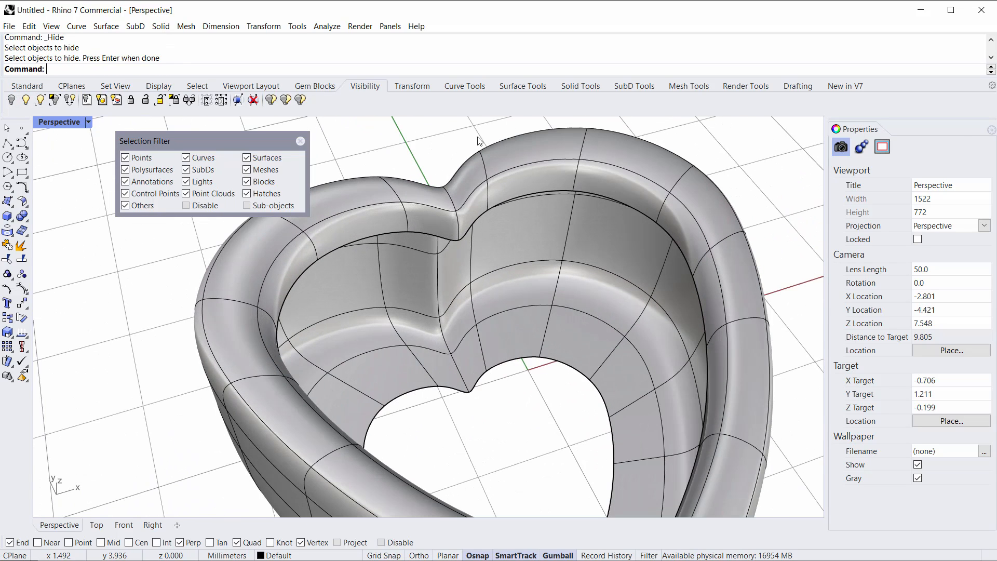
left_click(347, 211)
key("Escape")
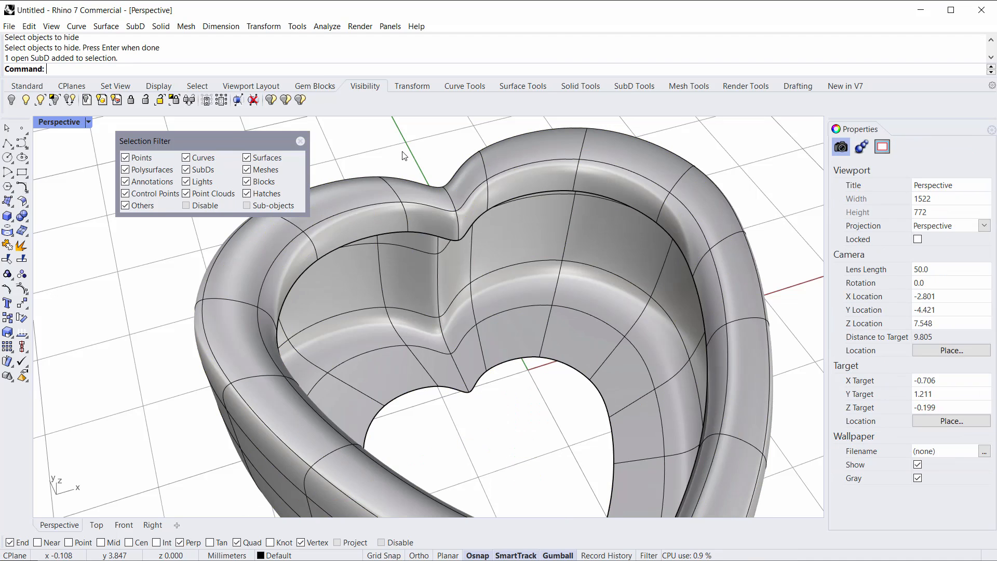
left_click(630, 88)
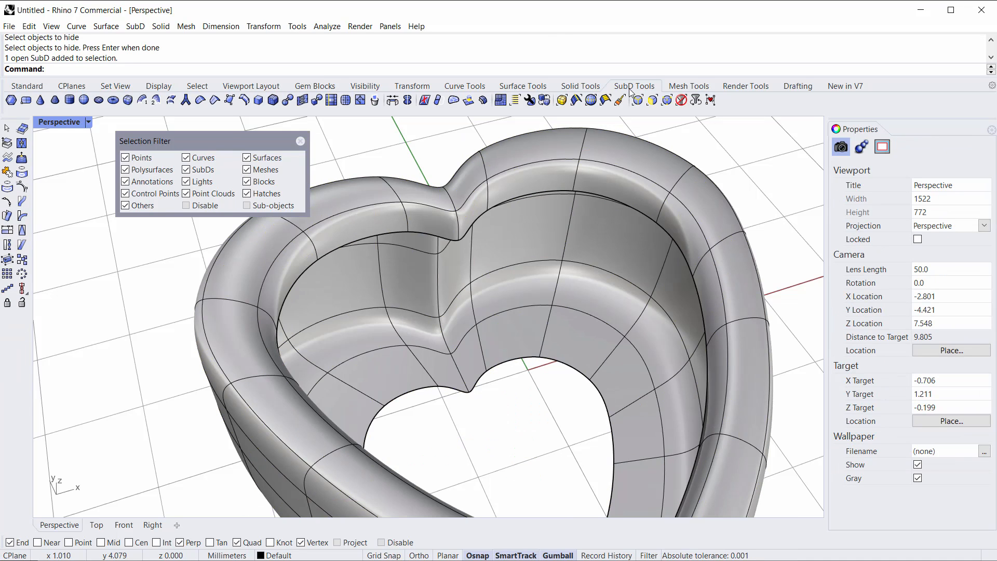
left_click(638, 101)
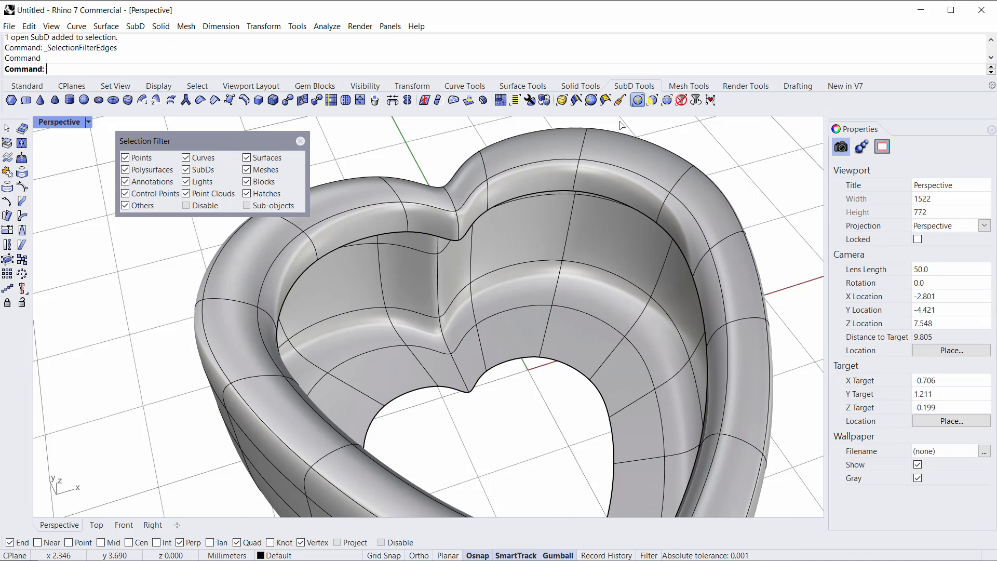
left_click(531, 193)
scroll(482, 250, "down", 5)
right_click_drag(483, 254, 477, 276)
left_click_drag(477, 269, 476, 288)
right_click_drag(443, 264, 373, 299)
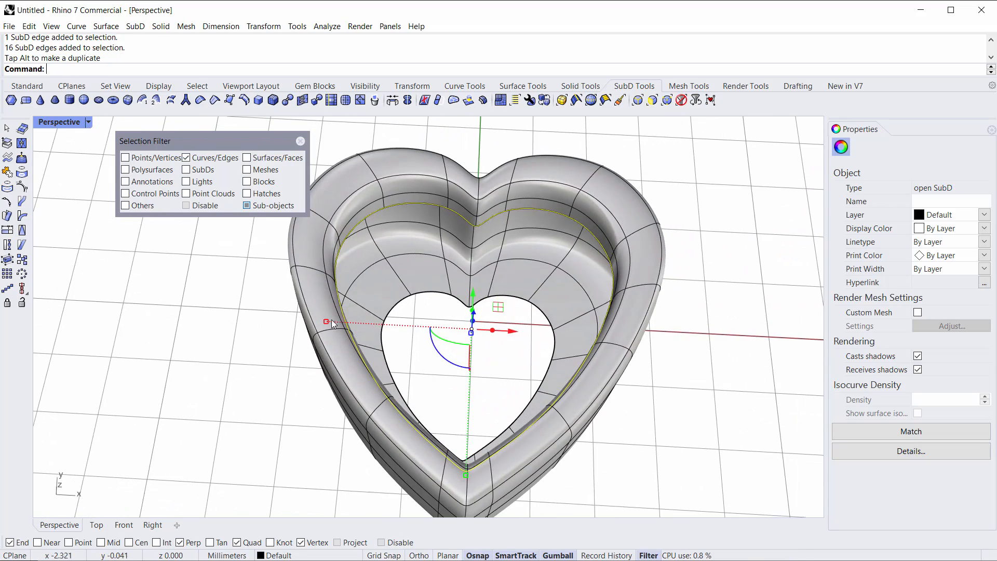
left_click_drag(328, 322, 365, 323)
right_click_drag(454, 343, 395, 312)
scroll(456, 306, "up", 6)
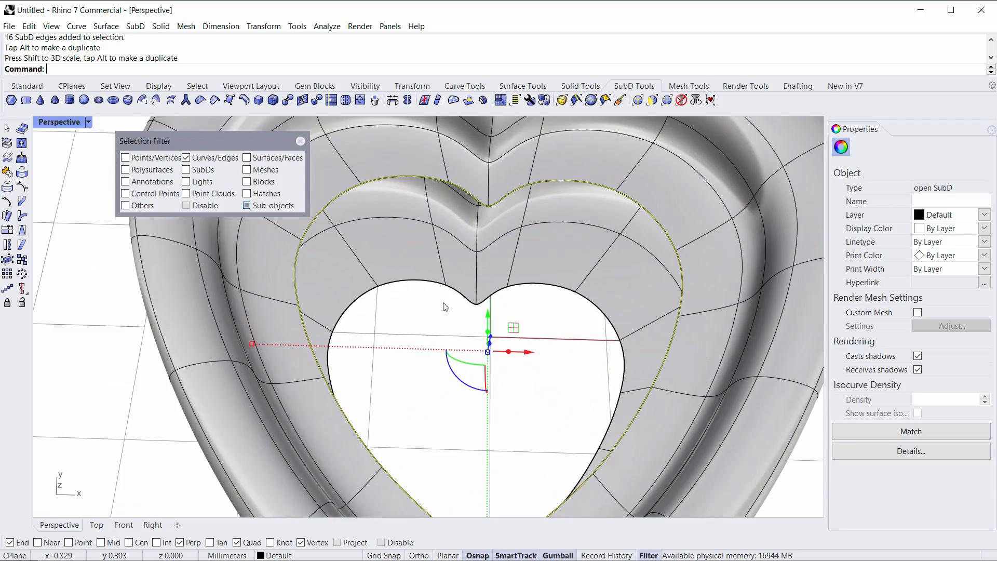
Step: Bridge the inner wall's lower edge loop to the bottom opening's edge loop with 1 segment
double_click(413, 284, "shift")
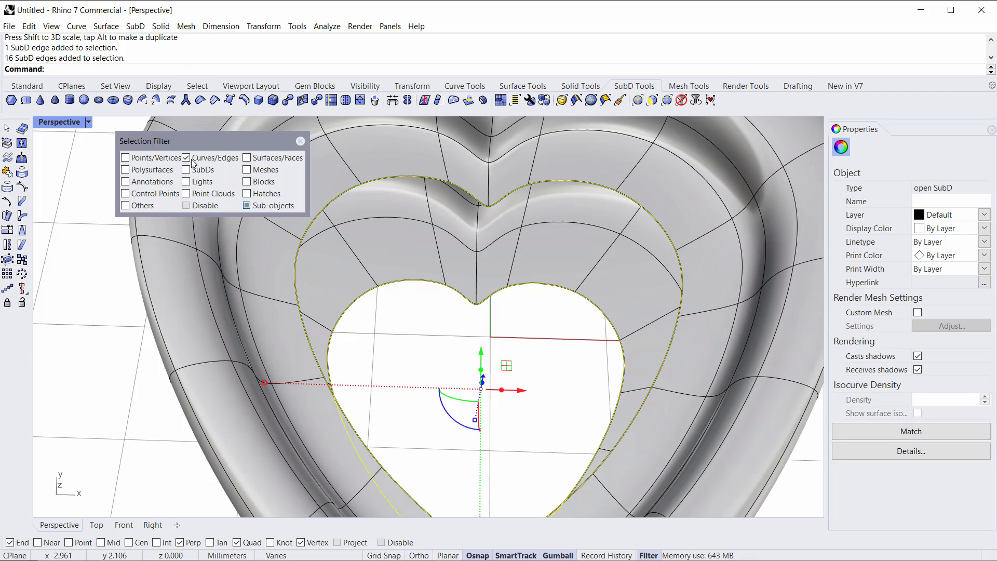
left_click_drag(230, 145, 189, 167)
right_click_drag(358, 307, 543, 323)
right_click_drag(530, 278, 490, 289)
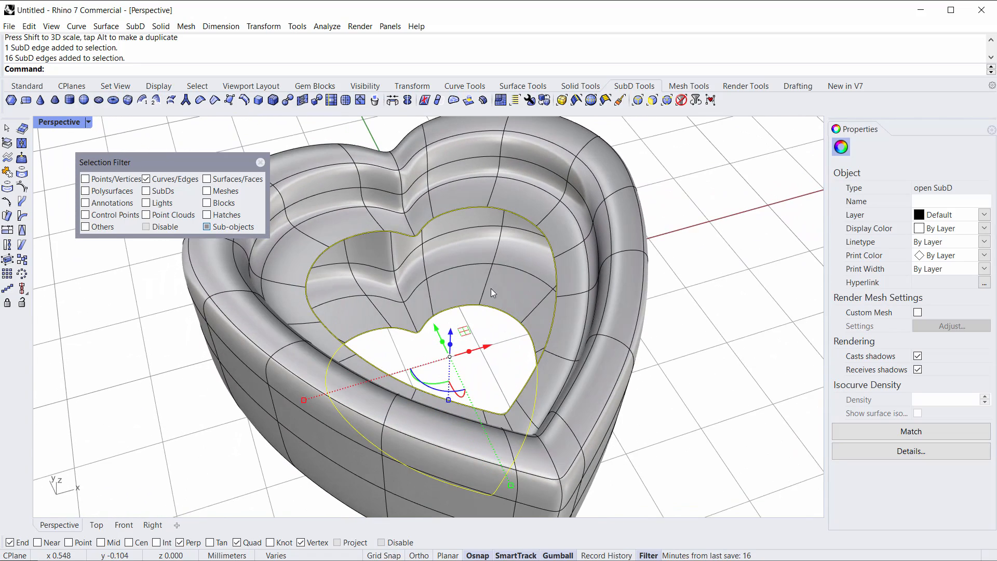
left_click(391, 101)
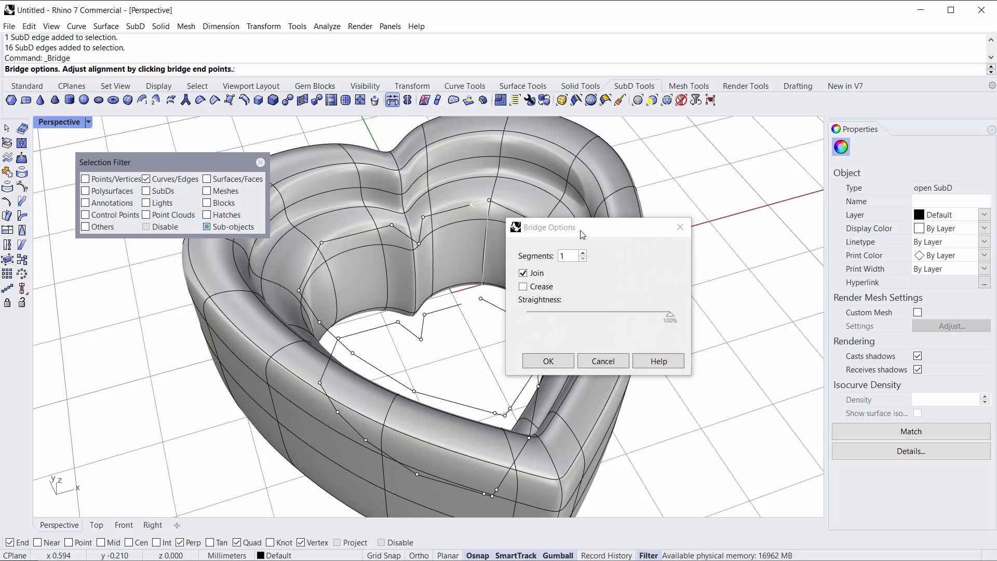
left_click_drag(580, 235, 714, 231)
scroll(454, 291, "up", 5)
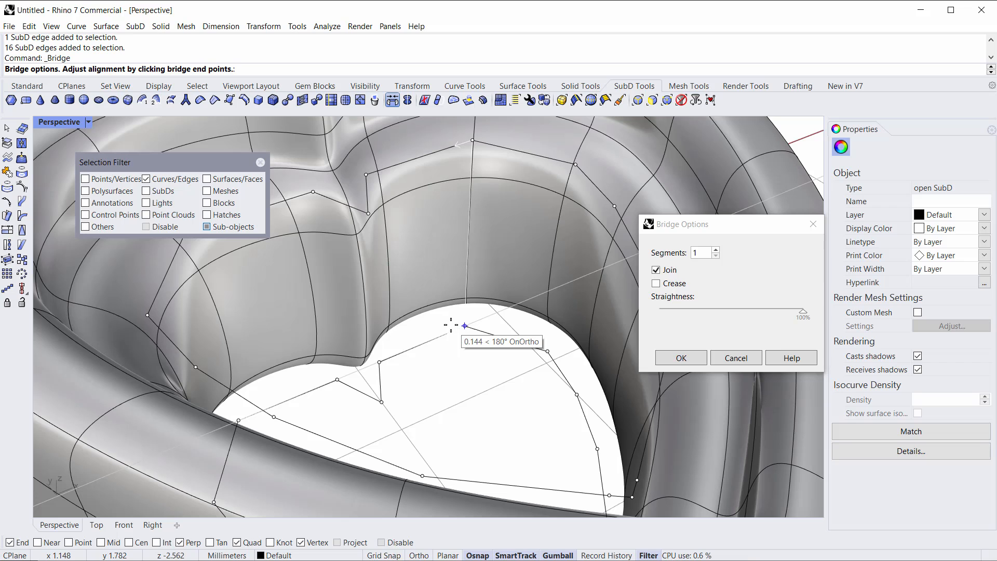
left_click(707, 252)
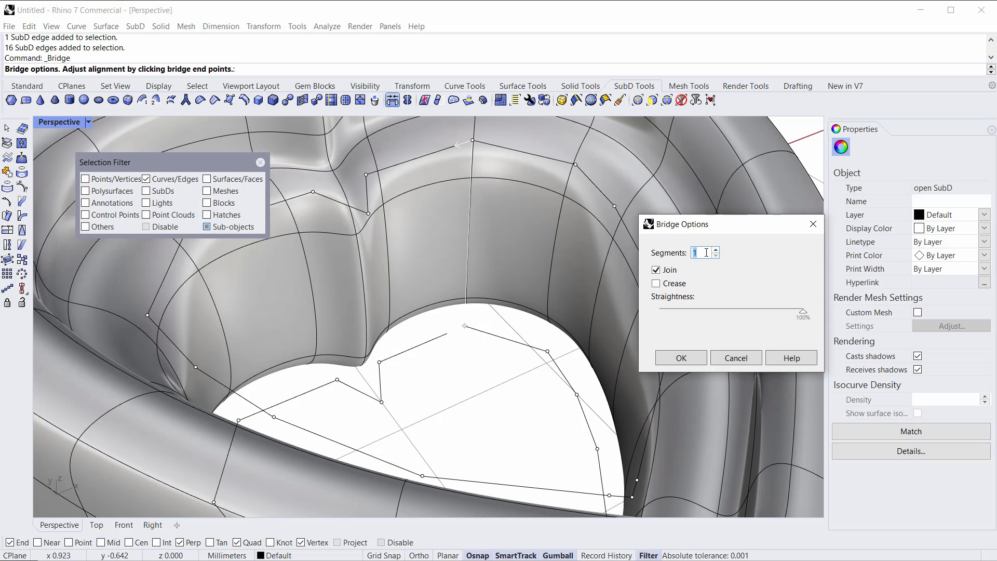
scroll(706, 253, "up", 7)
scroll(706, 253, "down", 3)
scroll(707, 253, "down", 4)
scroll(706, 253, "up", 9)
scroll(706, 252, "down", 7)
scroll(706, 252, "up", 9)
scroll(706, 252, "down", 7)
scroll(706, 252, "up", 5)
scroll(707, 252, "down", 6)
scroll(706, 253, "up", 4)
scroll(706, 253, "down", 5)
scroll(706, 253, "up", 8)
scroll(707, 252, "down", 7)
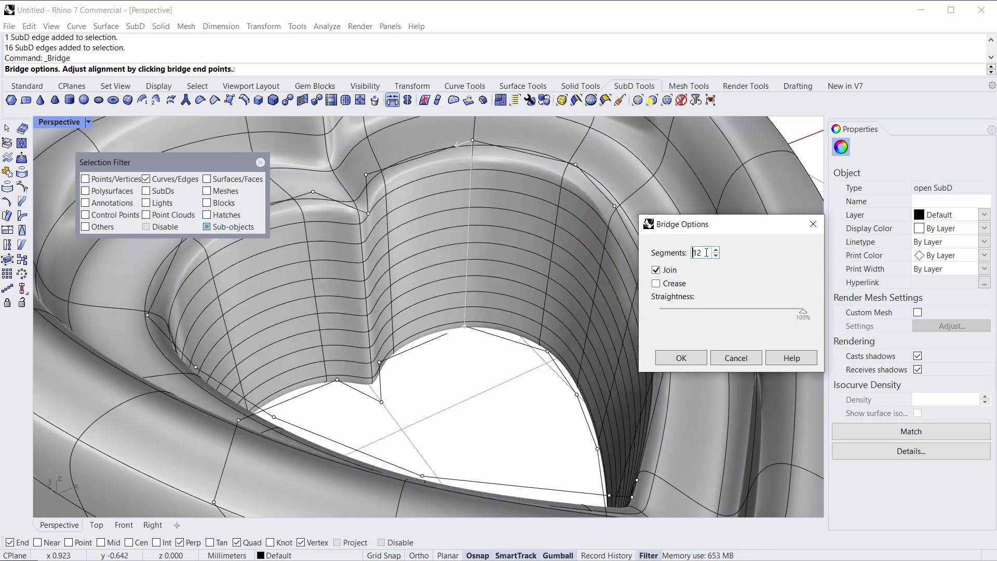
scroll(706, 252, "down", 3)
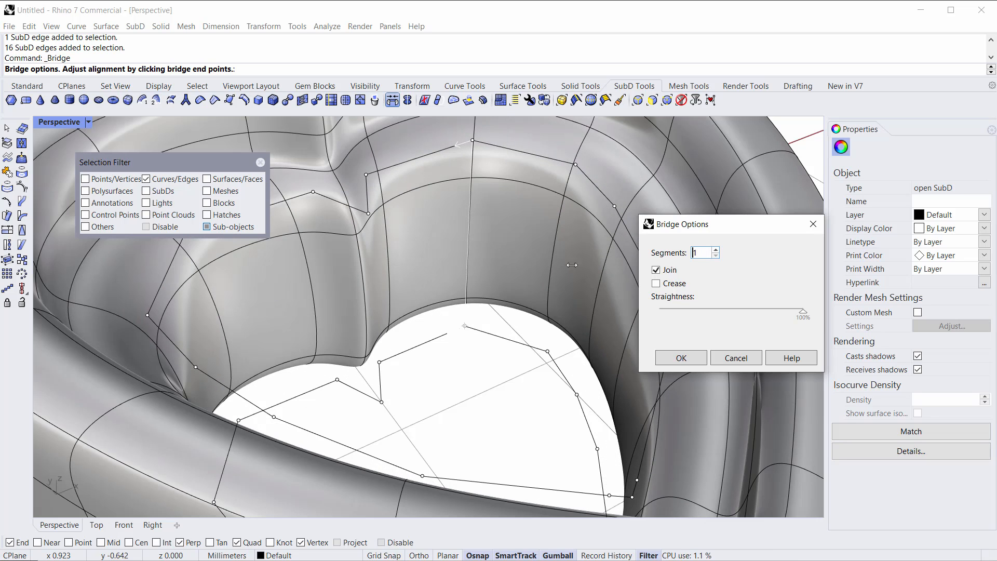
right_click_drag(422, 330, 444, 340)
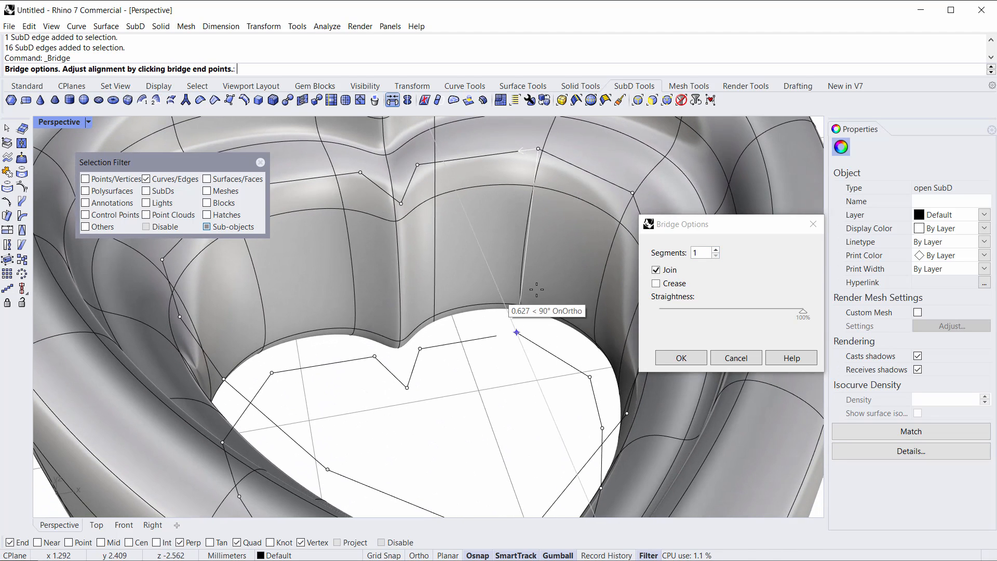
left_click(700, 253)
scroll(702, 254, "up", 4)
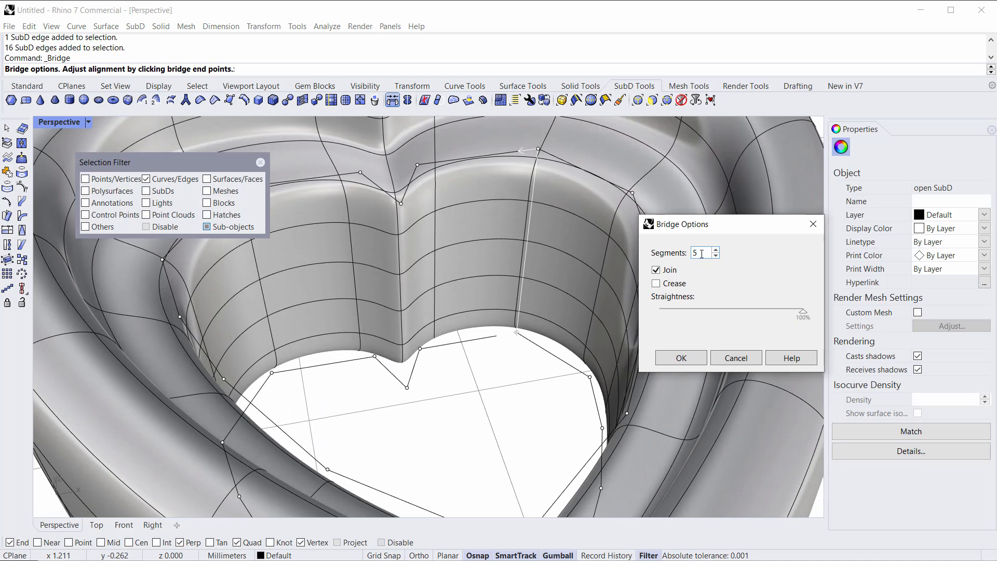
scroll(702, 254, "down", 3)
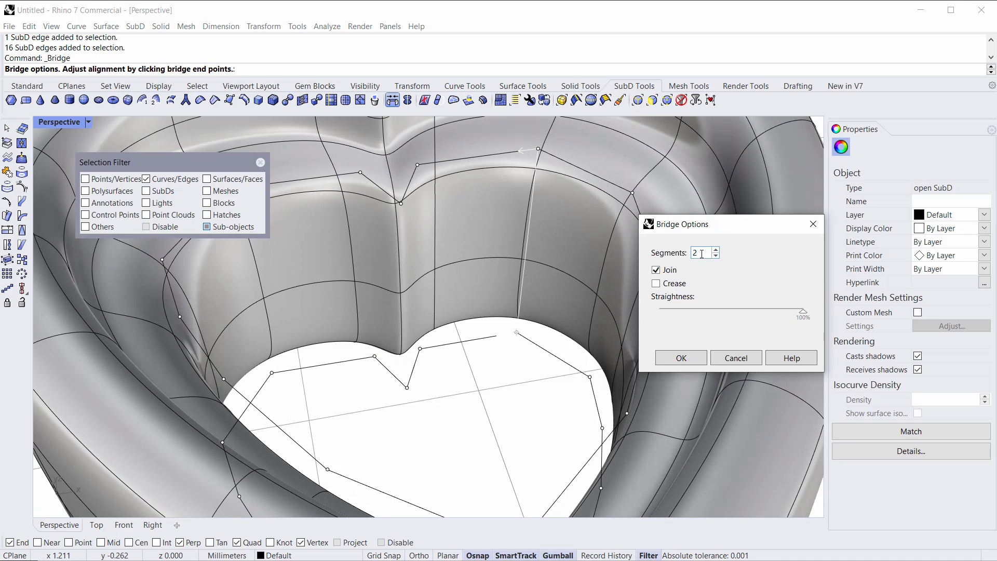
scroll(701, 253, "down", 1)
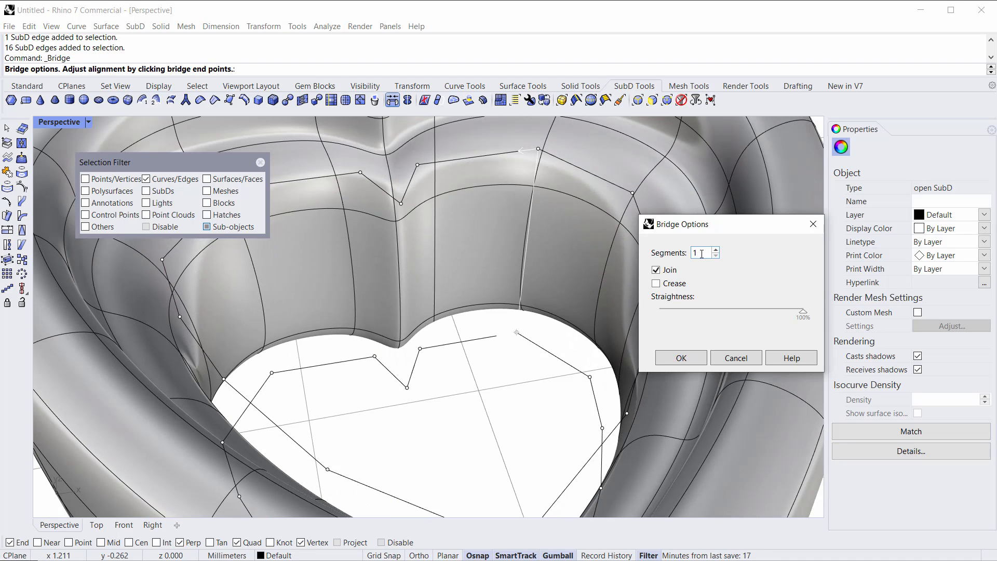
scroll(767, 316, "down", 2)
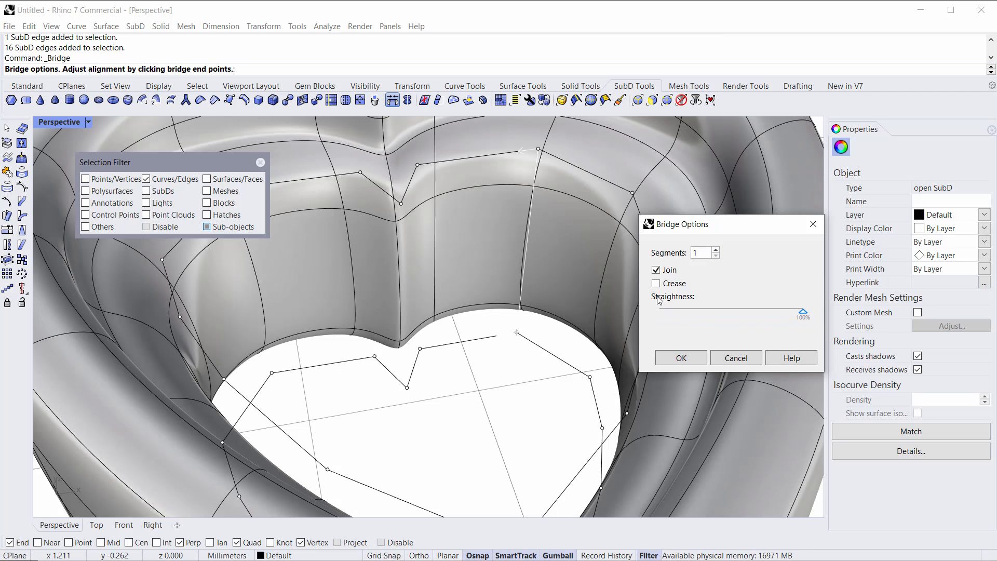
scroll(423, 275, "down", 5)
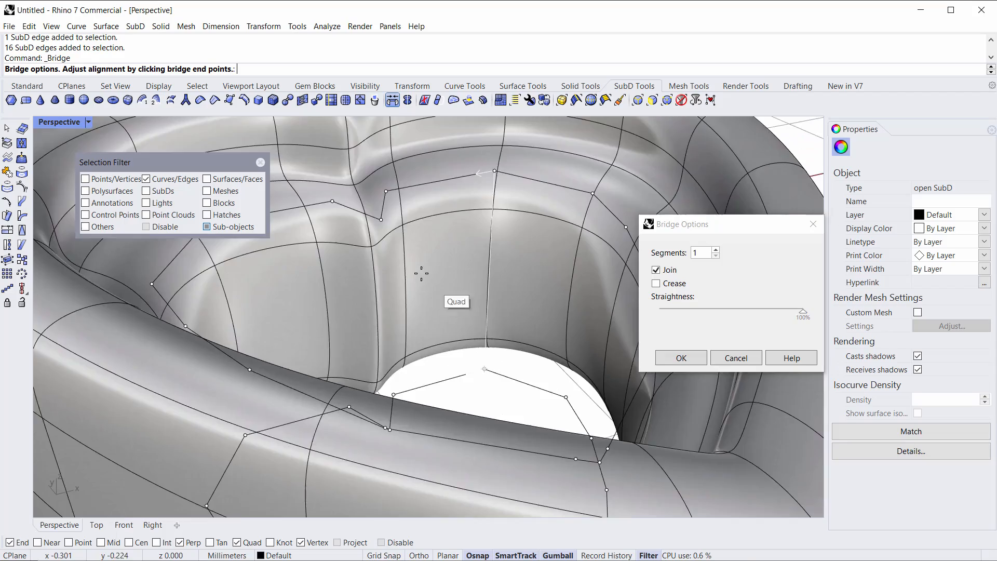
left_click(681, 357)
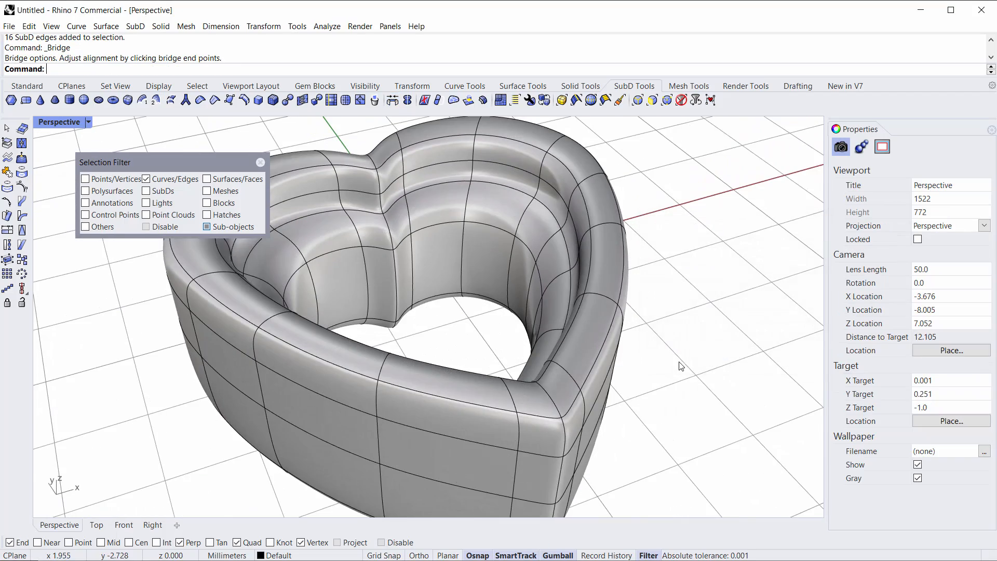
Step: Crease the edge loop around the bezel's inner opening
right_click_drag(691, 378, 649, 330)
right_click_drag(710, 381, 623, 357)
scroll(474, 248, "up", 2)
scroll(473, 248, "up", 4)
right_click_drag(473, 248, 443, 277)
scroll(505, 304, "down", 6)
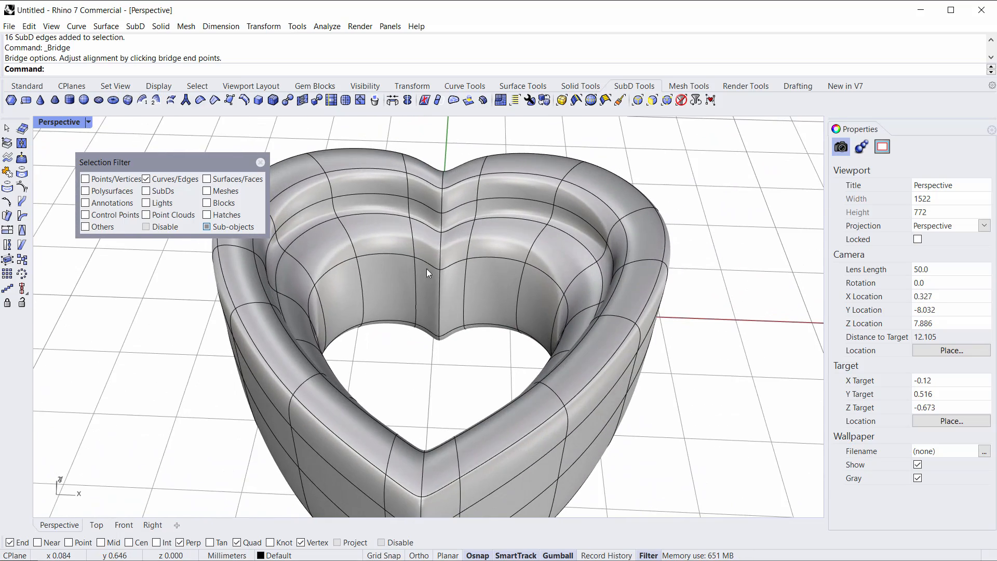
double_click(384, 254)
mouse_move(403, 266)
right_mouse_down()
mouse_move(389, 276)
mouse_move(402, 259)
right_mouse_up()
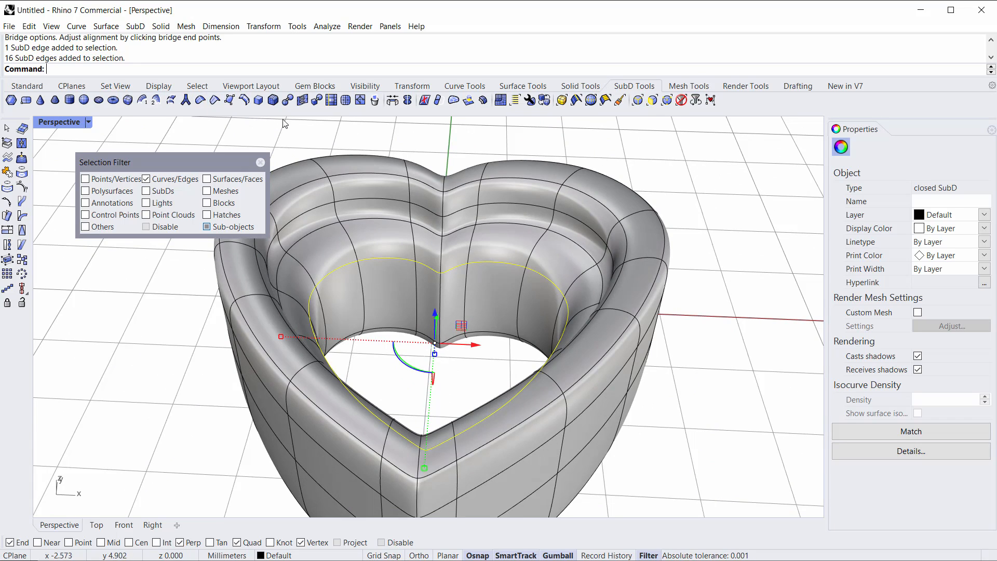
left_click(217, 102)
right_click_drag(475, 307, 369, 249)
scroll(384, 253, "up", 8)
scroll(363, 232, "down", 8)
left_click(652, 196)
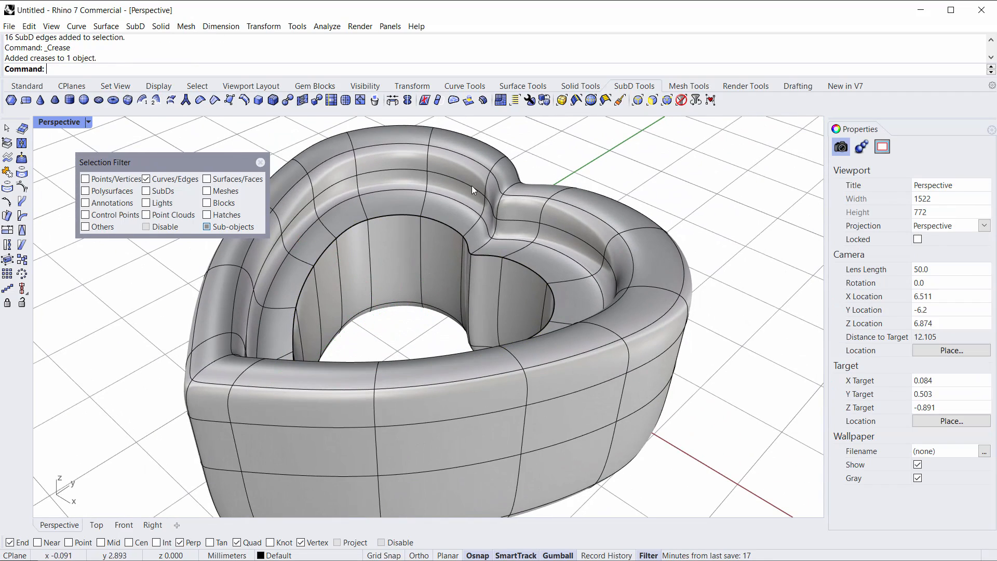
Step: Try creasing the edge loop around the bezel's outer wall, then undo the crease
double_click(401, 192)
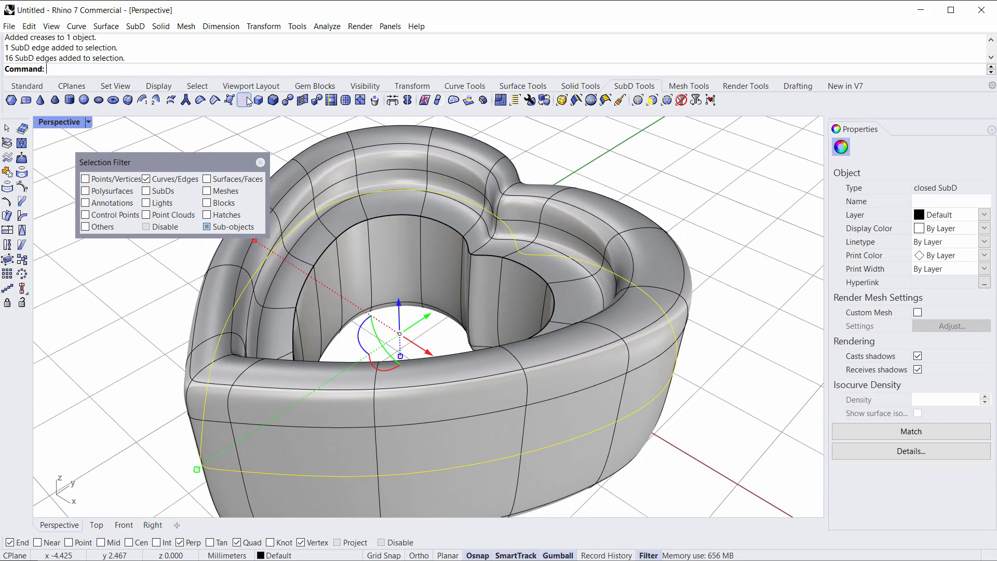
left_click(216, 101)
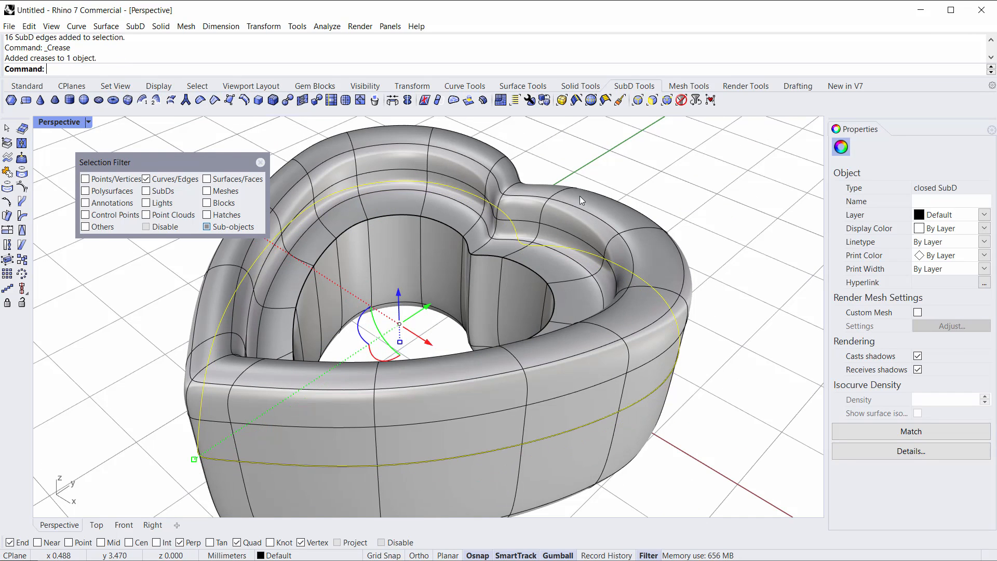
left_click(648, 174)
right_click_drag(650, 206, 545, 284)
key("ctrl+z")
Step: Crease the edge loop along the top of the bezel's inner wall
right_click_drag(571, 398, 457, 222)
double_click(446, 213)
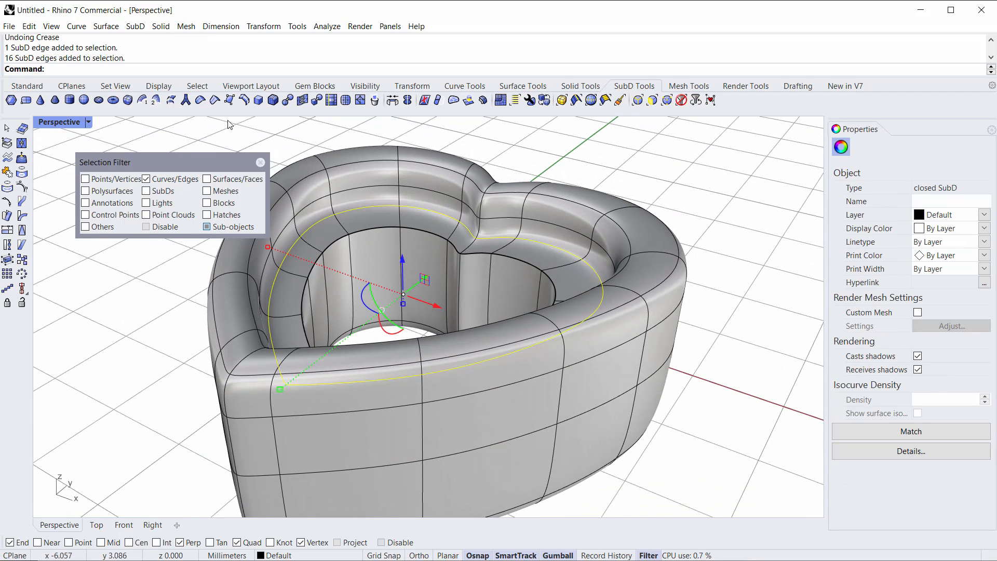
left_click(214, 102)
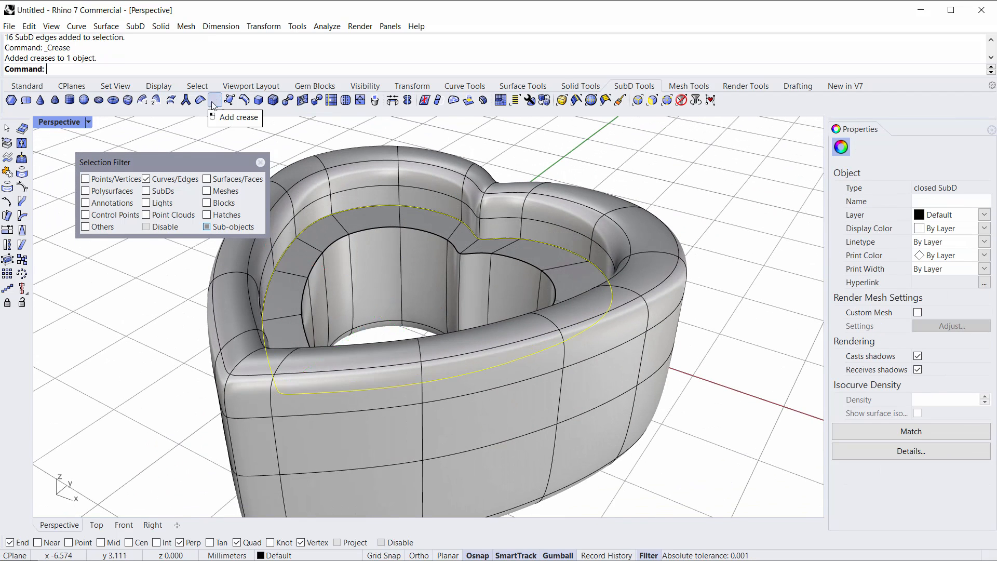
Step: Inspect the bezel from below and from inside the opening
left_click(618, 180)
right_click_drag(596, 202, 604, 436)
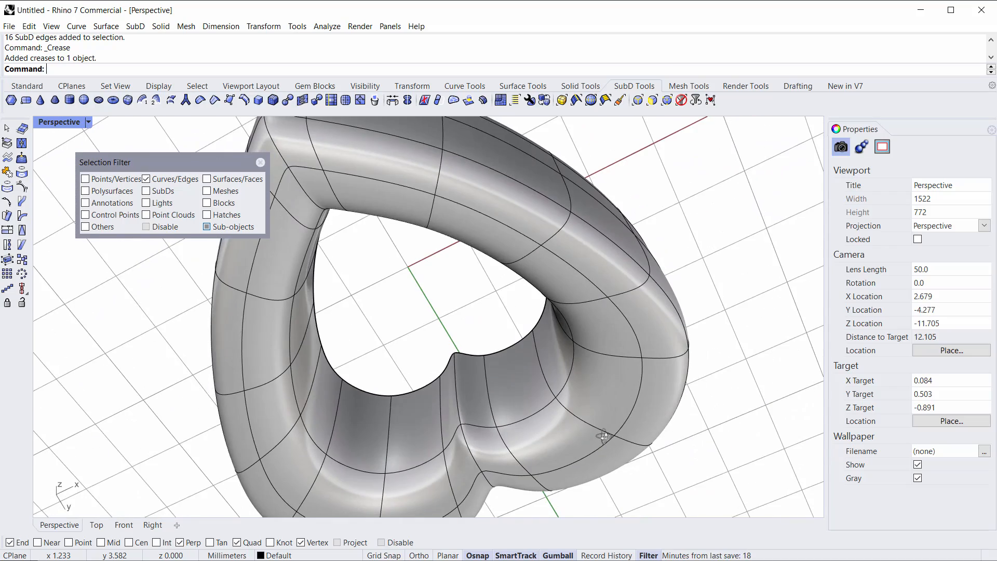
double_click(537, 413)
right_click_drag(537, 406, 427, 352)
left_click(694, 309)
right_click_drag(695, 309, 758, 405)
right_click_drag(398, 283, 412, 353)
scroll(356, 247, "up", 1)
right_click_drag(356, 248, 379, 264, "shift")
scroll(380, 264, "up", 1)
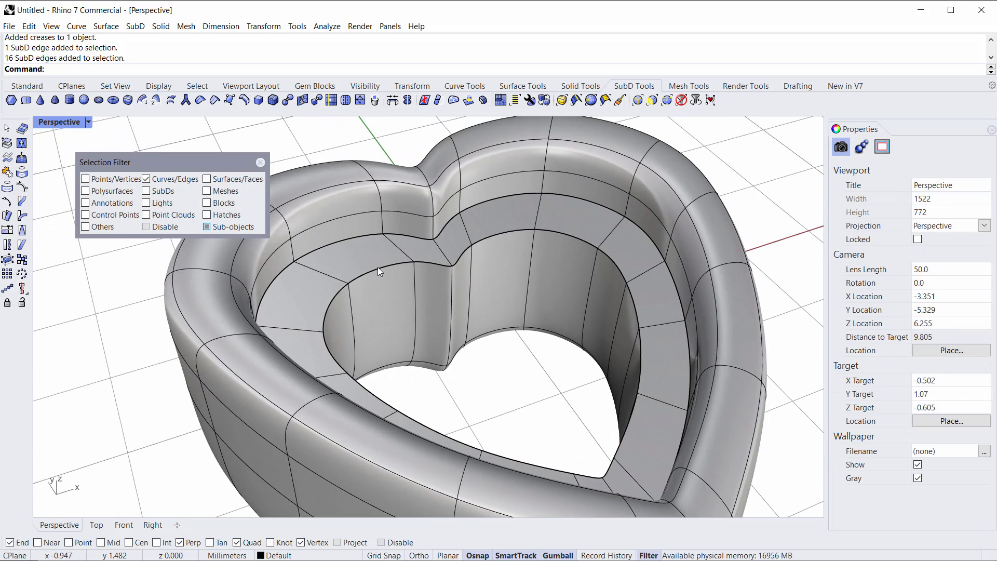
Step: Move the seat ledge's inner edge loop slightly downward with the gumball
double_click(378, 267)
right_click_drag(482, 322, 524, 298)
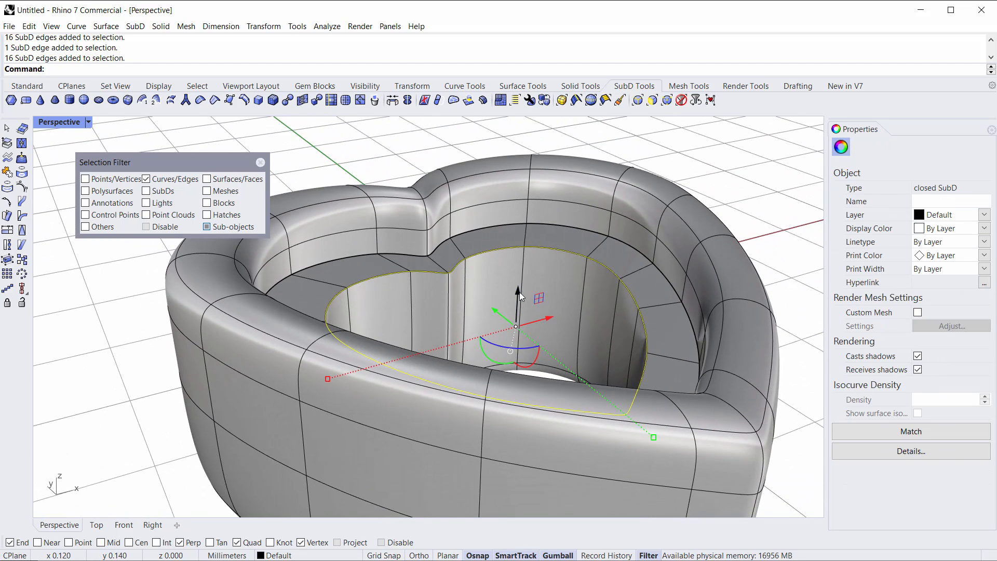
left_click_drag(519, 301, 515, 332)
left_click(396, 172)
right_click_drag(401, 173, 339, 212)
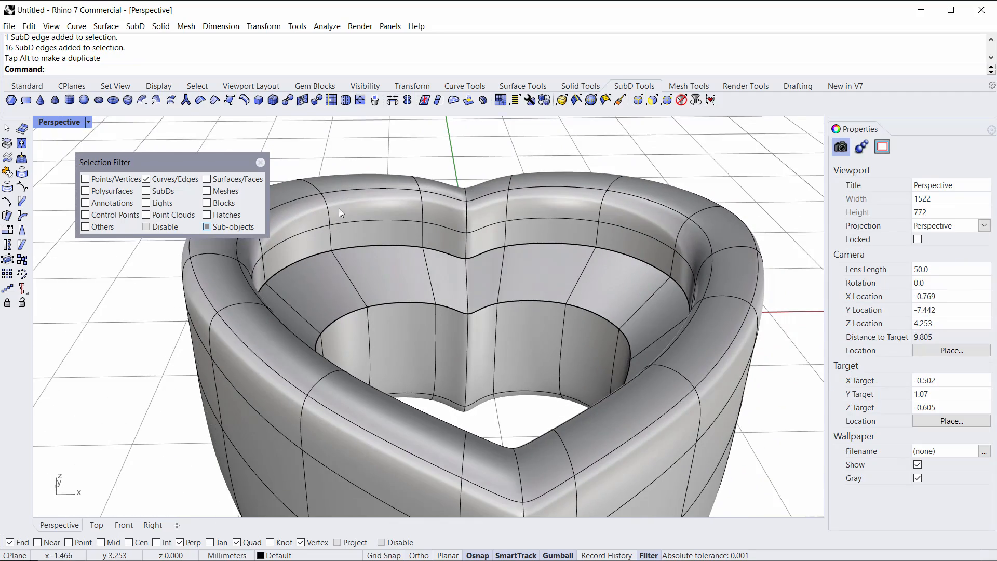
Step: Switch the Perspective viewport to Ghosted display mode
left_click(68, 126)
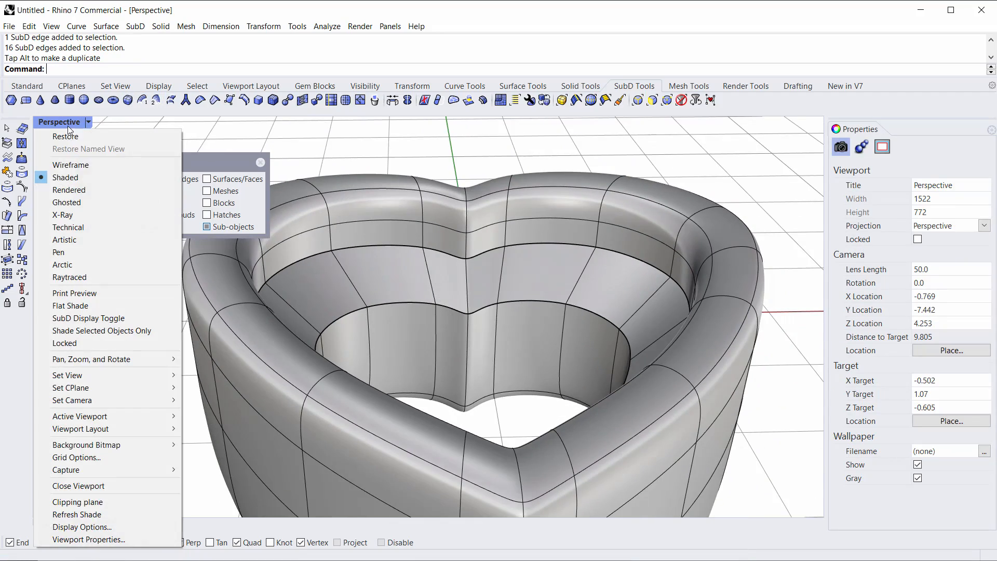
left_click(63, 203)
right_click_drag(310, 346, 378, 333)
scroll(351, 331, "up", 4)
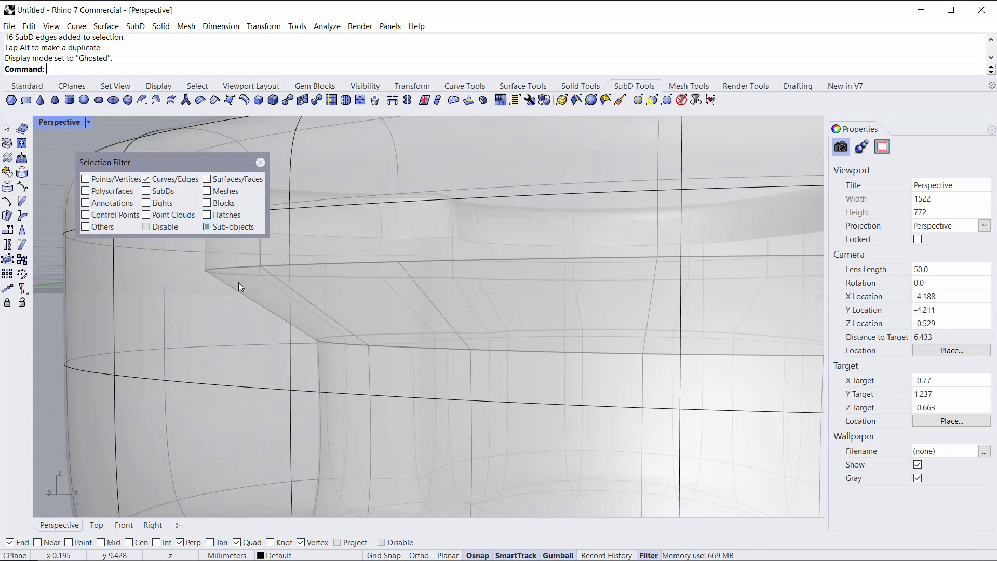
scroll(330, 273, "down", 4)
right_click_drag(463, 336, 376, 269)
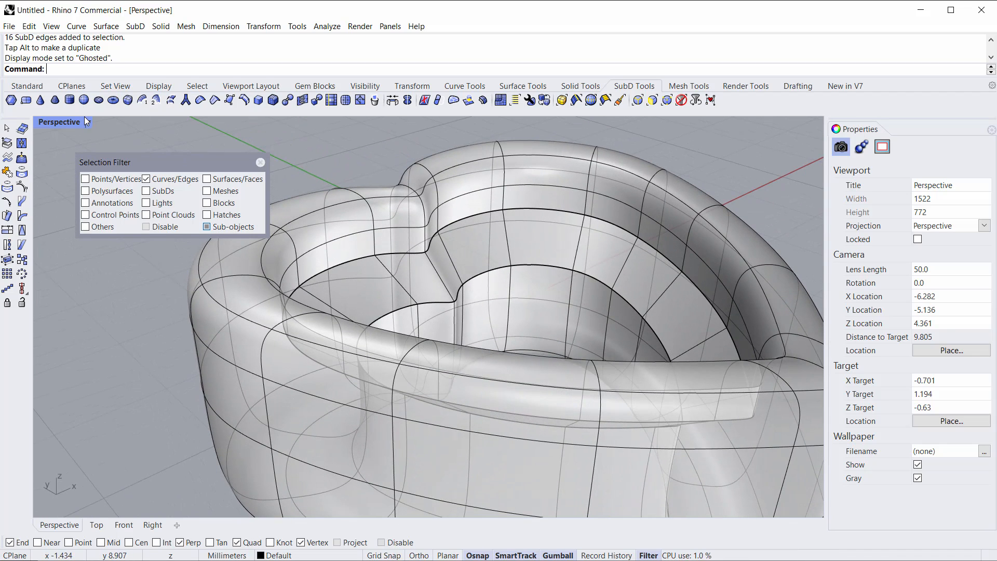
Step: Show the hidden Heart gem again inside the bezel
left_click(366, 86)
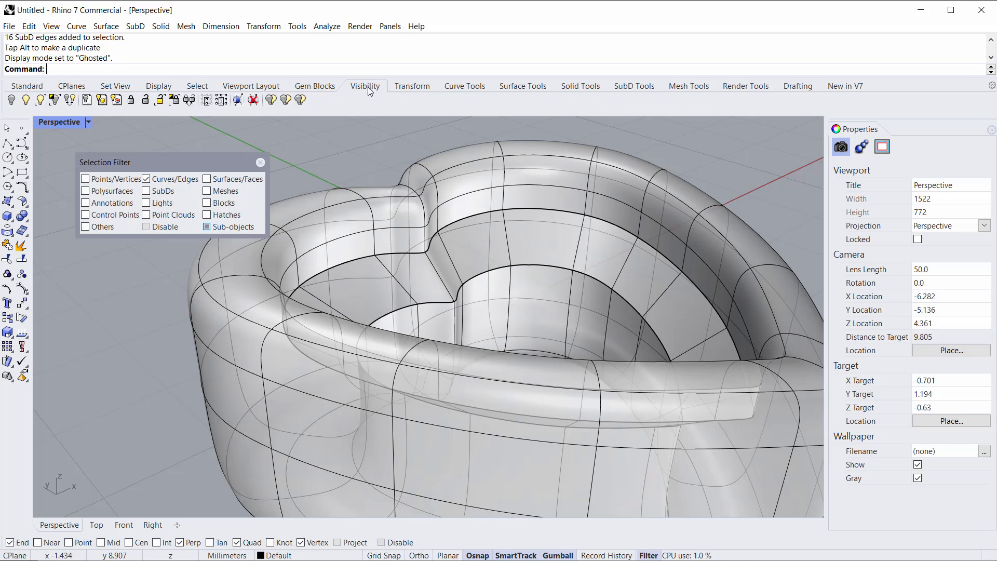
left_click(25, 99)
right_click_drag(451, 233, 312, 300)
scroll(287, 282, "up", 6)
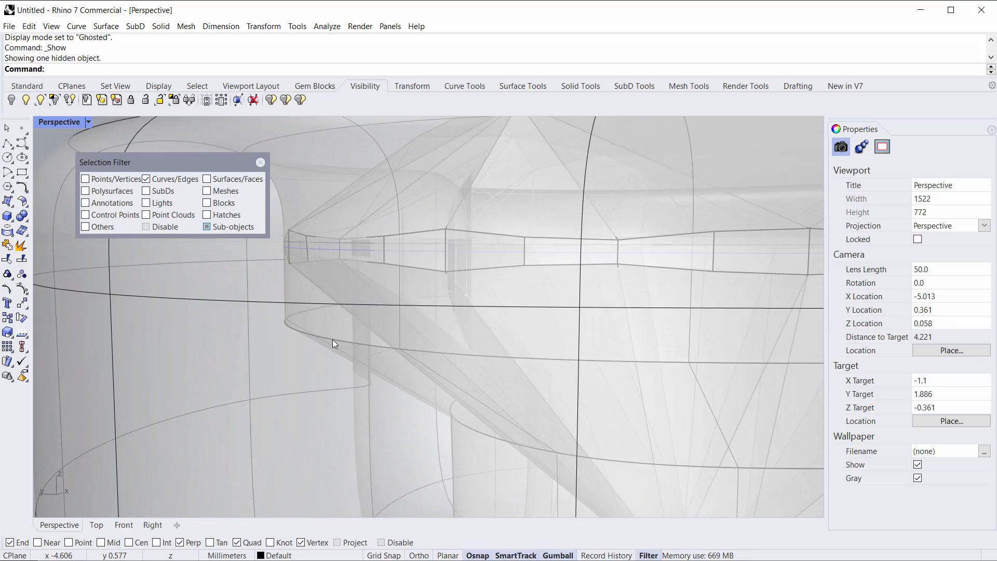
Step: Select the seat edge loop just below the Heart gem's girdle and nudge it slightly with the gumball
mouse_move(370, 331)
right_mouse_down()
mouse_move(349, 345)
mouse_move(473, 329)
mouse_move(367, 342)
right_mouse_up()
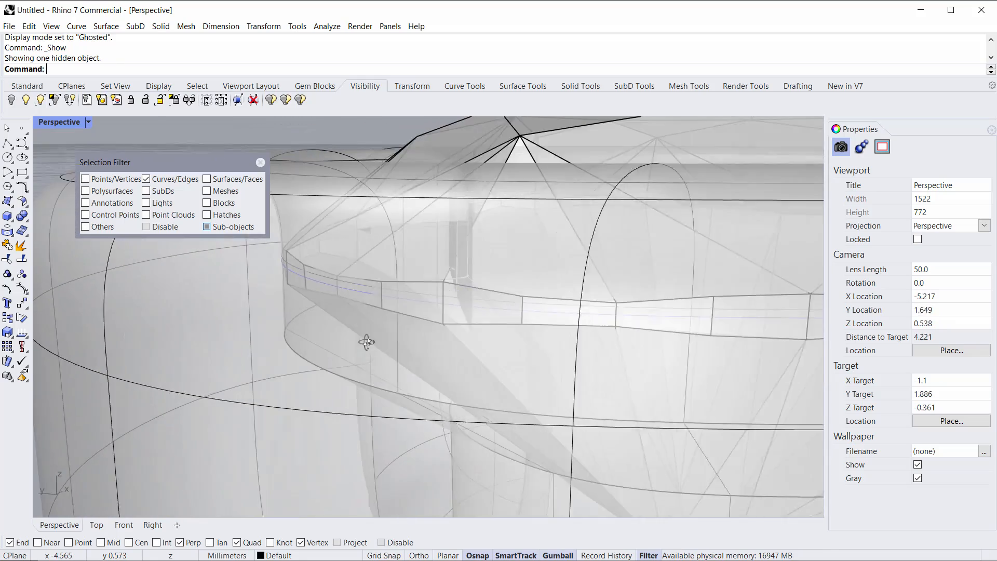
scroll(281, 346, "down", 6)
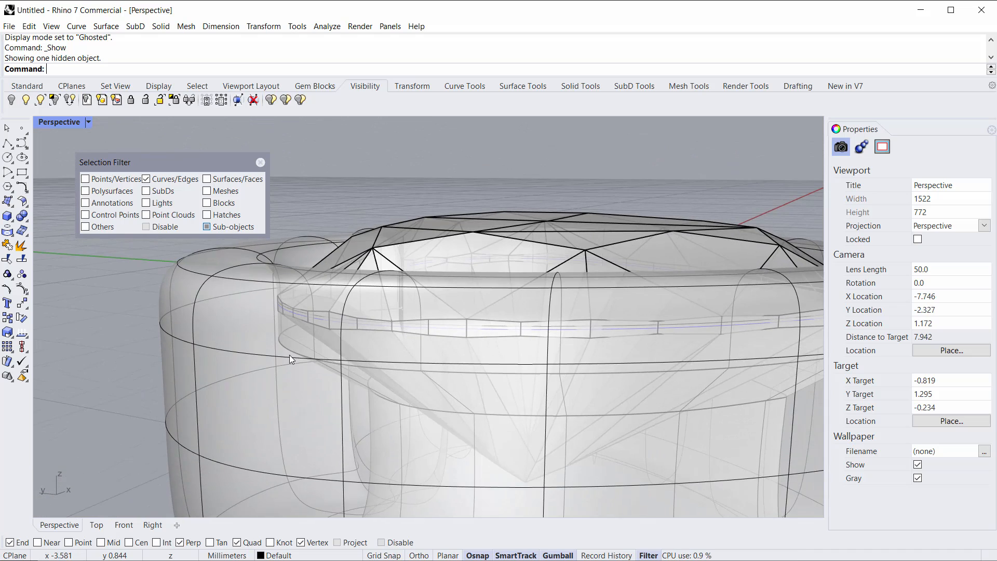
scroll(289, 355, "up", 4)
right_click_drag(289, 355, 326, 342)
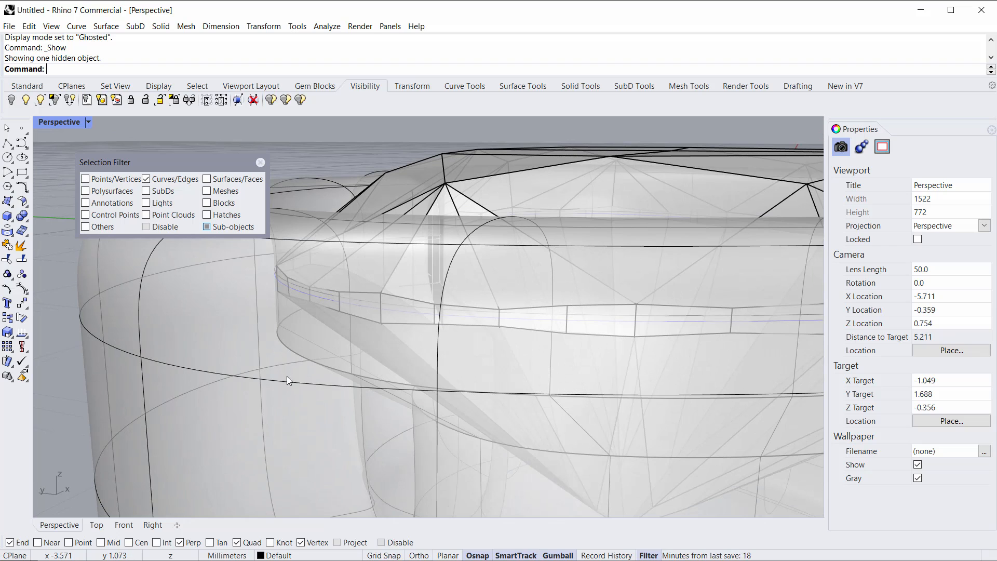
left_click(314, 362)
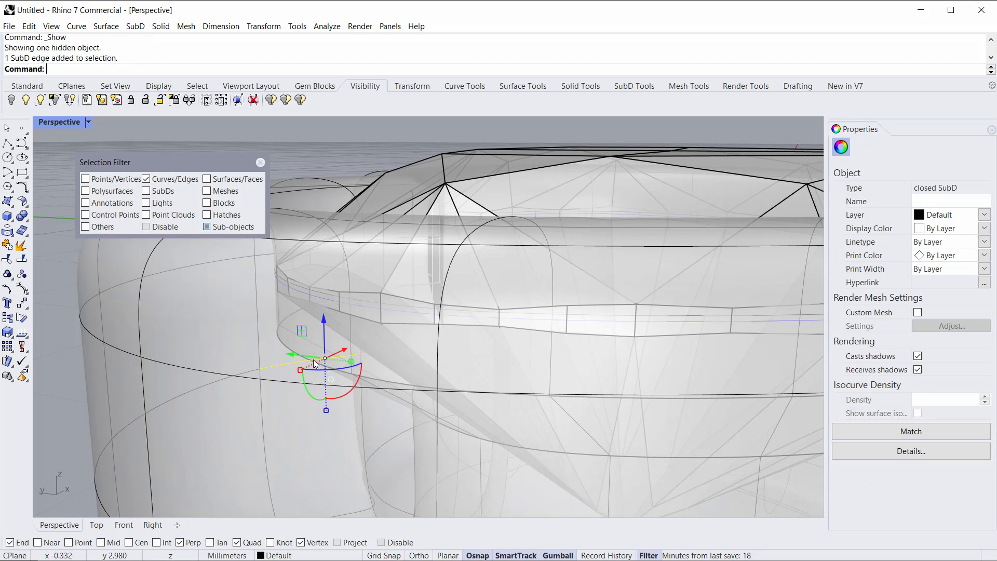
left_click(280, 340)
scroll(337, 369, "up", 3)
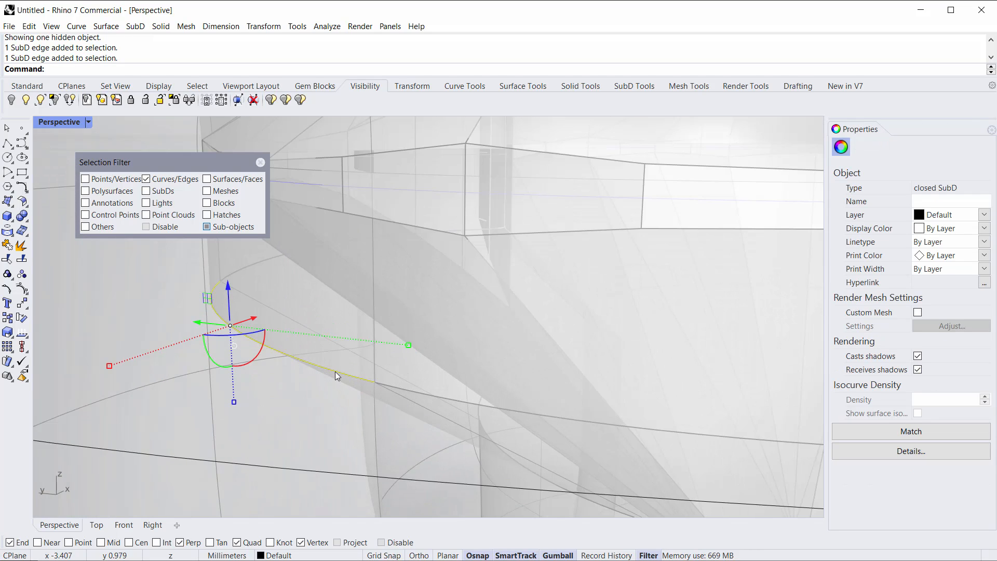
double_click(335, 372)
scroll(335, 372, "down", 5)
right_click_drag(298, 355, 316, 370)
left_click(341, 347)
left_click(335, 360)
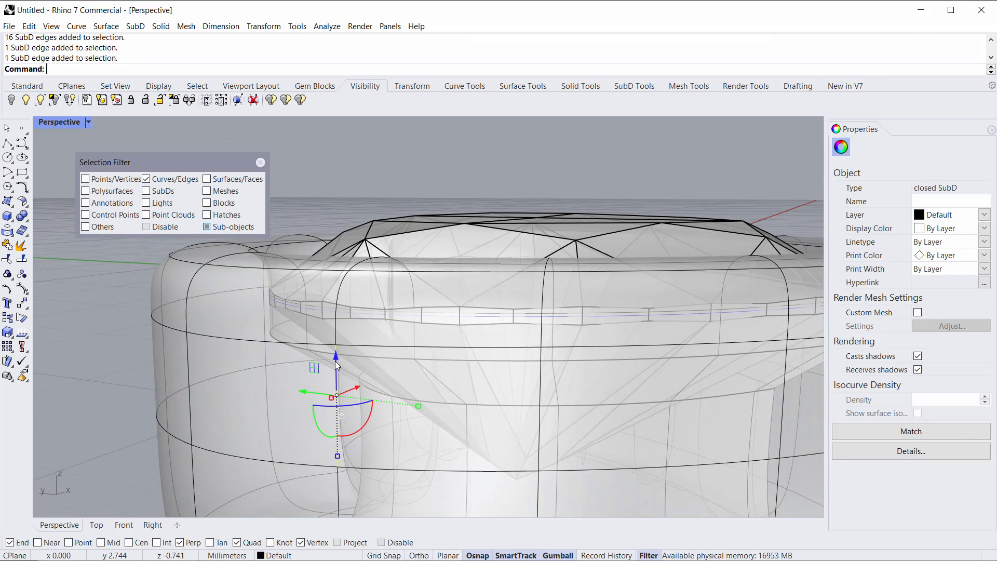
scroll(363, 357, "up", 3)
double_click(363, 356)
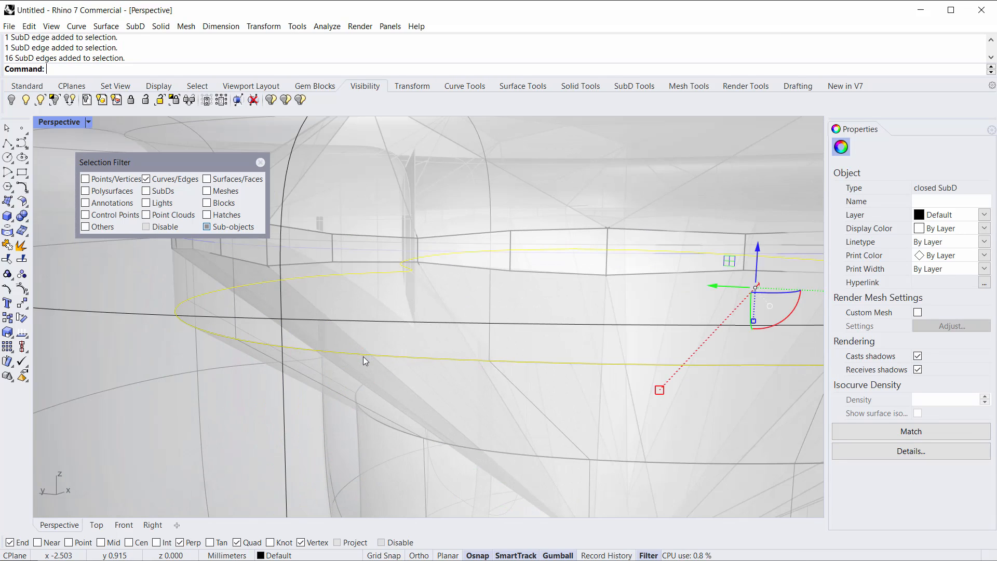
scroll(371, 357, "down", 4)
right_click_drag(380, 358, 449, 318)
scroll(450, 318, "up", 3)
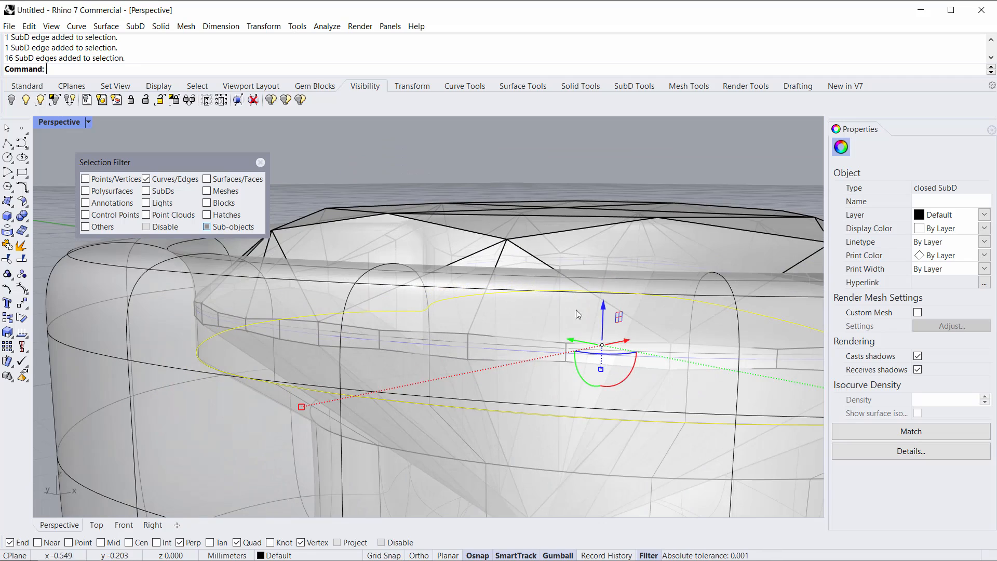
left_click_drag(603, 298, 603, 301)
scroll(434, 317, "down", 4)
right_click_drag(422, 358, 394, 343)
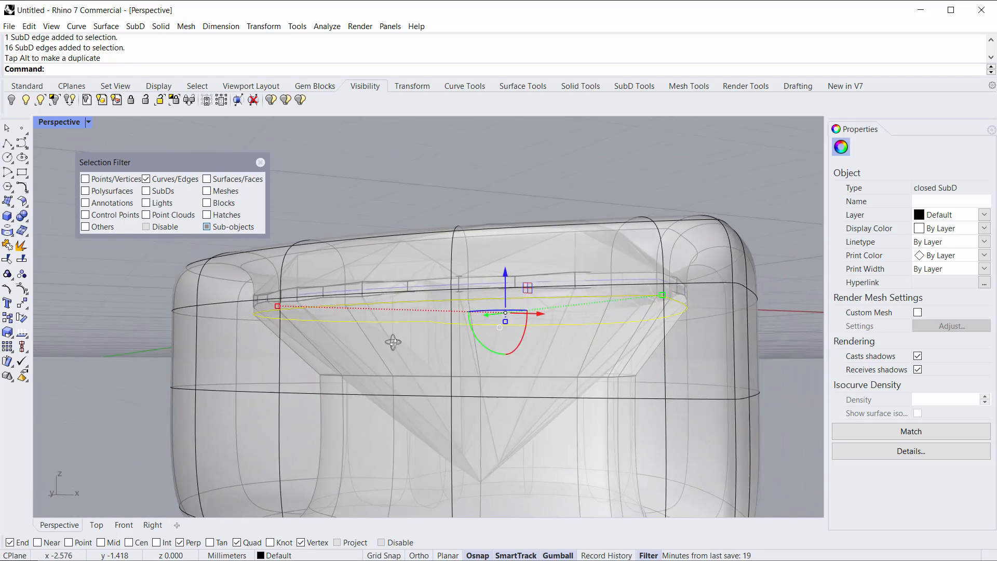
Step: Scale the seat edge loop with the gumball so it fits just under the Heart gem's girdle
scroll(343, 376, "up", 6)
right_click_drag(342, 376, 319, 410)
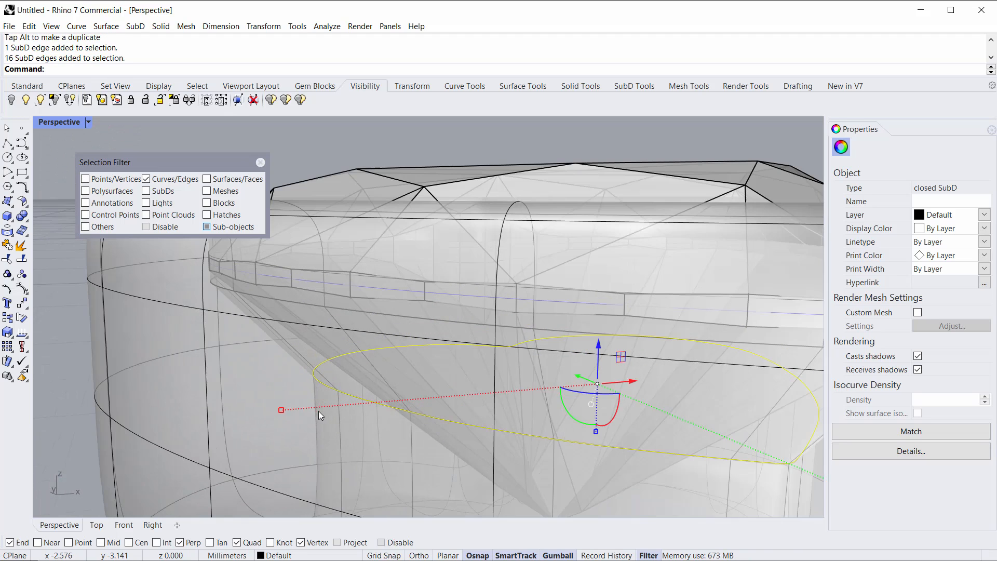
left_click_drag(281, 414, 352, 353)
scroll(249, 423, "down", 4)
right_click_drag(352, 353, 394, 385)
scroll(466, 403, "up", 3)
scroll(464, 398, "up", 2)
right_click_drag(464, 398, 501, 310)
right_click_drag(508, 276, 332, 386)
left_click_drag(253, 422, 243, 421)
right_click_drag(494, 392, 659, 304)
right_click_drag(556, 366, 497, 375)
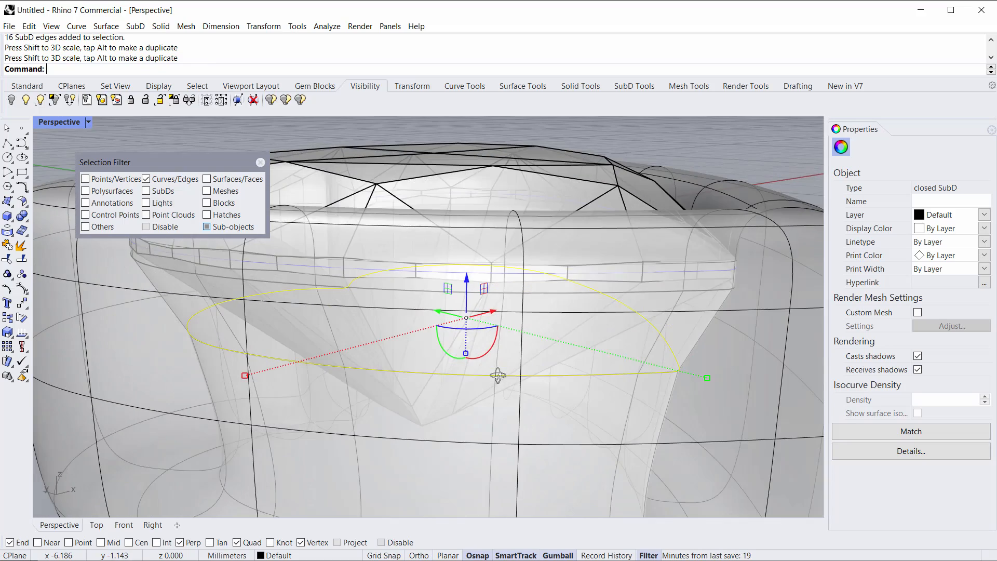
right_click_drag(344, 373, 395, 365)
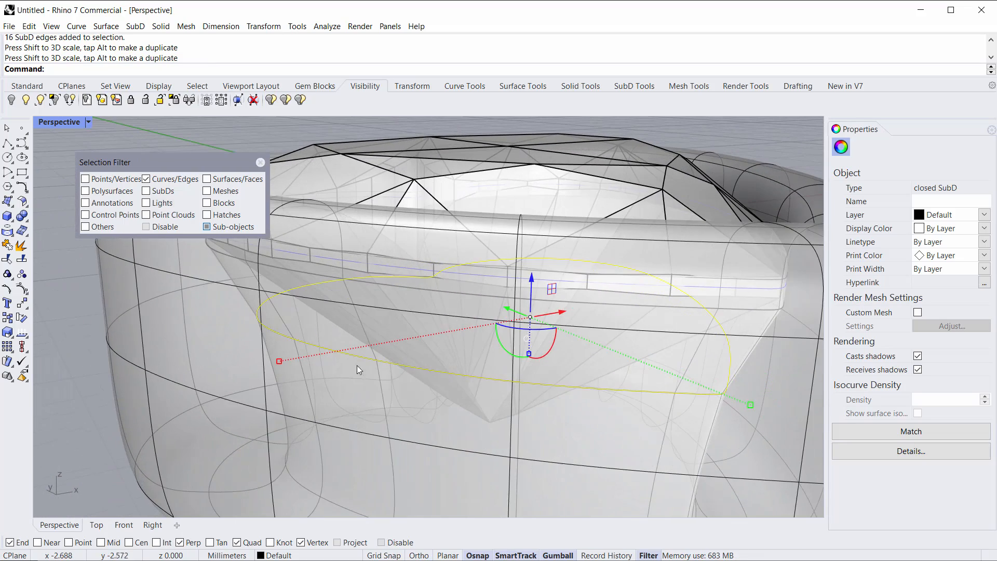
left_click_drag(282, 364, 299, 360, "shift")
scroll(381, 328, "down", 8)
right_click_drag(381, 326, 477, 405)
Step: Crease the vertical edge loop on the outer wall at the heart's notch and adjust it with the gumball
left_click(310, 446)
right_click_drag(311, 446, 377, 370)
double_click(389, 382)
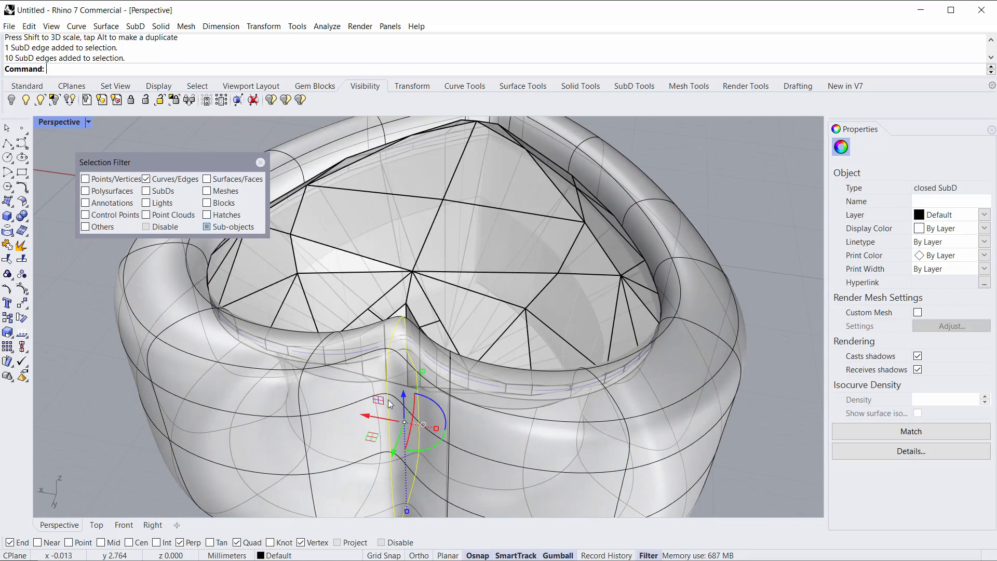
right_click_drag(392, 420, 375, 418)
scroll(376, 418, "up", 2)
right_click_drag(329, 384, 258, 300, "shift")
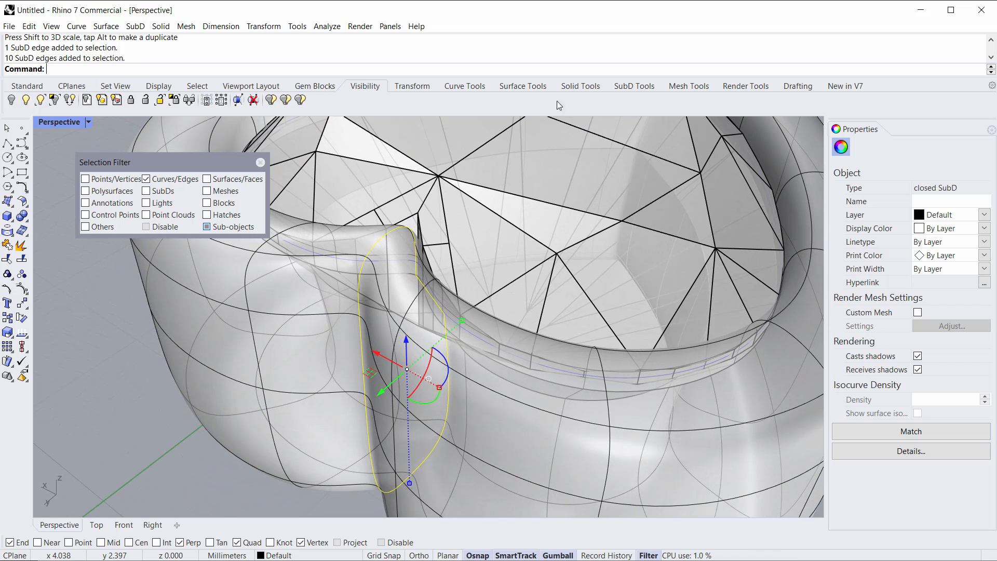
left_click(620, 88)
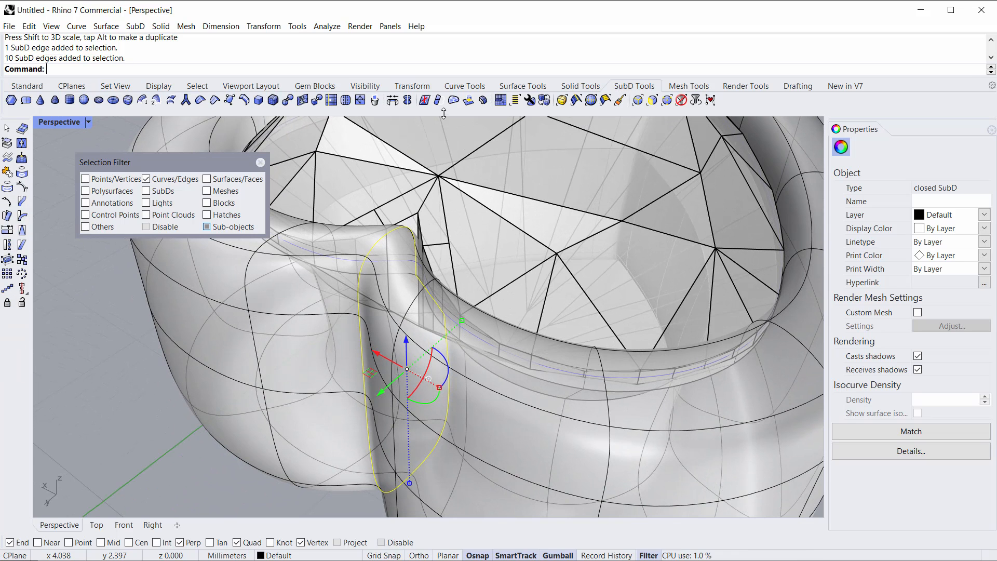
left_click(214, 101)
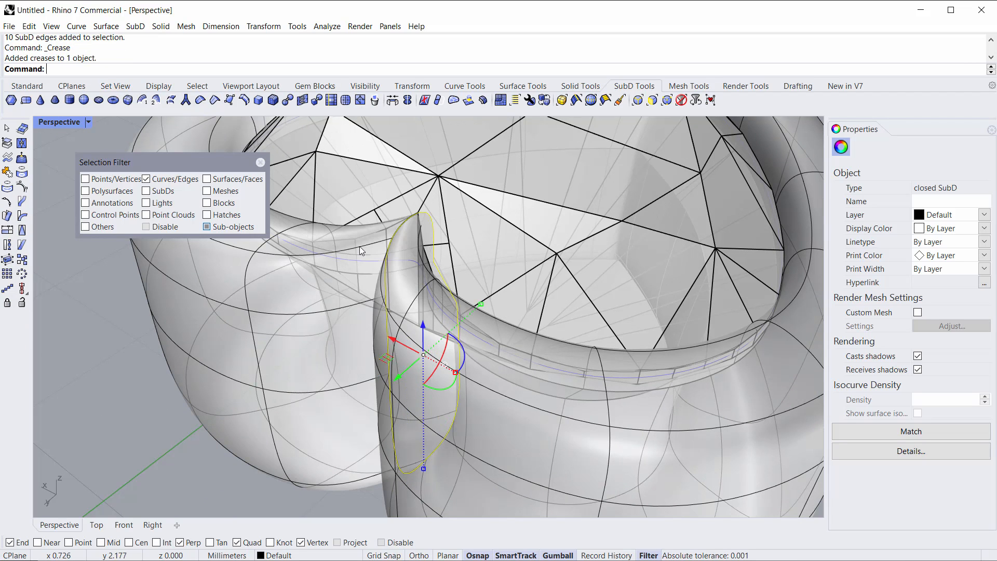
right_click_drag(356, 283, 433, 343)
scroll(462, 308, "up", 3)
left_click_drag(432, 401, 399, 412)
scroll(399, 412, "down", 3)
right_click_drag(399, 412, 455, 362)
key("Escape")
Step: Select edges along the heart's notch and reposition them with the gumball
scroll(438, 452, "up", 3)
left_click(435, 436)
left_click(438, 300, "shift")
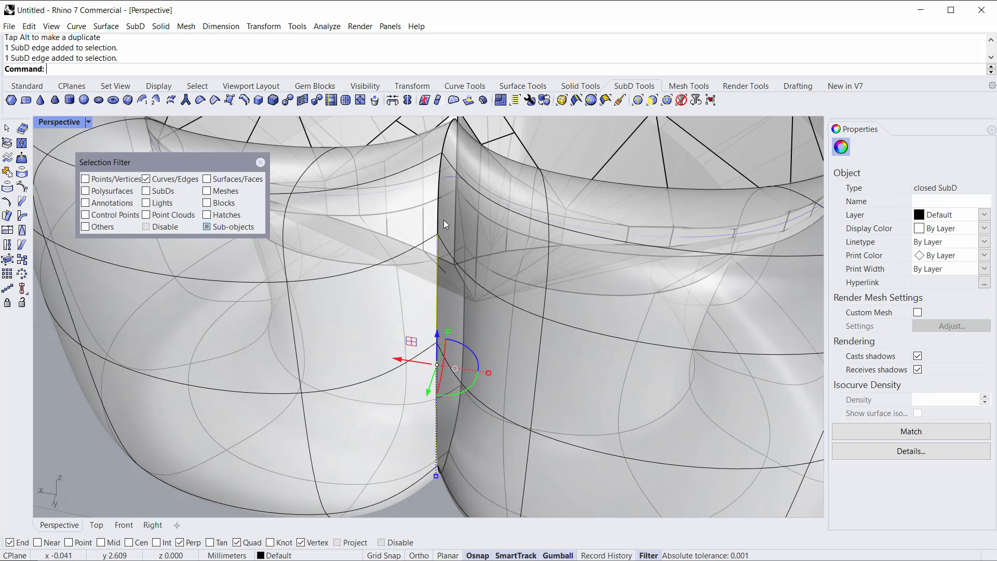
left_click(438, 198, "shift")
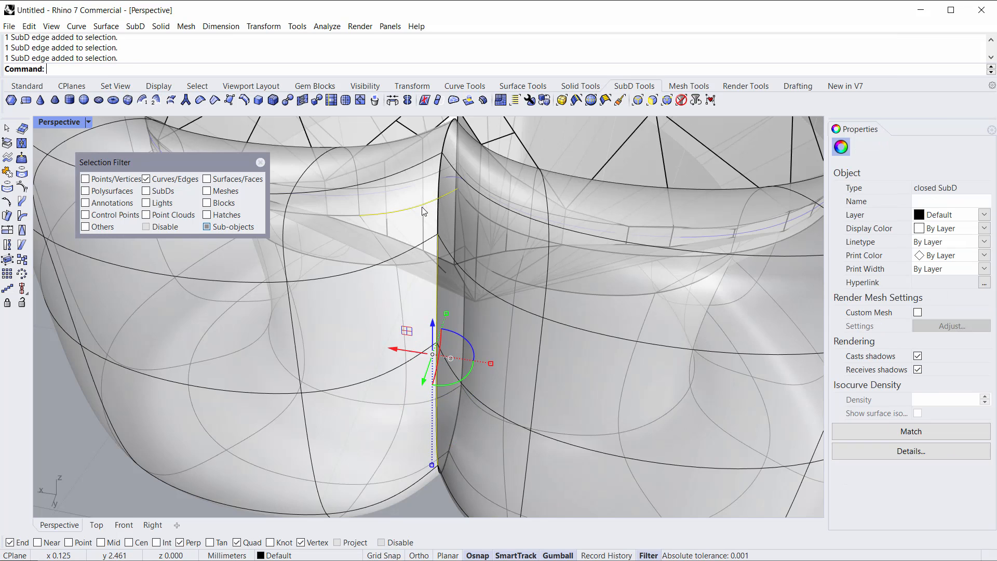
left_click(422, 206, "ctrl")
left_click(439, 211, "shift")
right_click_drag(454, 212, 550, 245)
right_click_drag(577, 307, 460, 363)
left_click_drag(437, 357, 411, 372)
right_click_drag(518, 331, 438, 351)
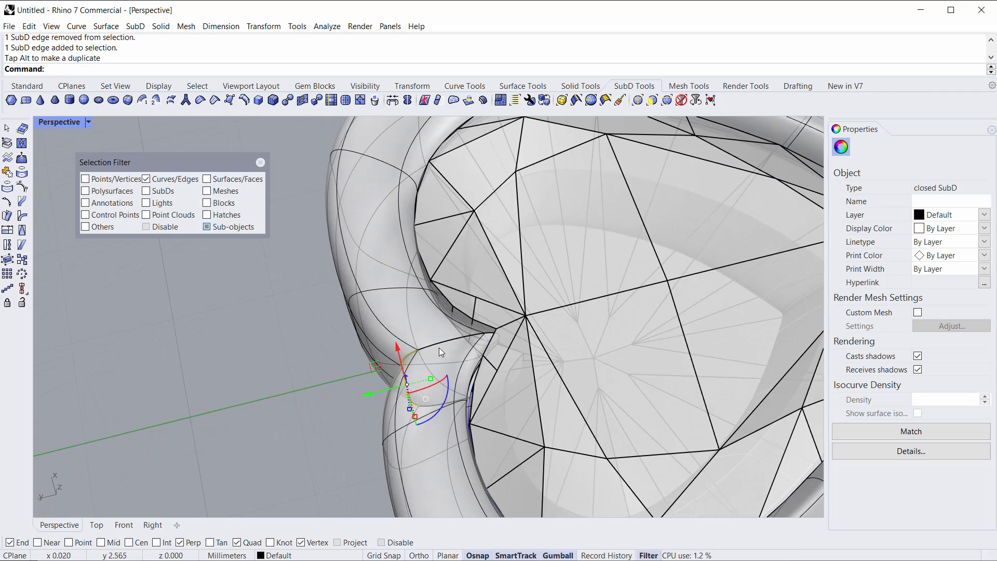
scroll(446, 348, "down", 5)
right_click_drag(548, 345, 366, 374)
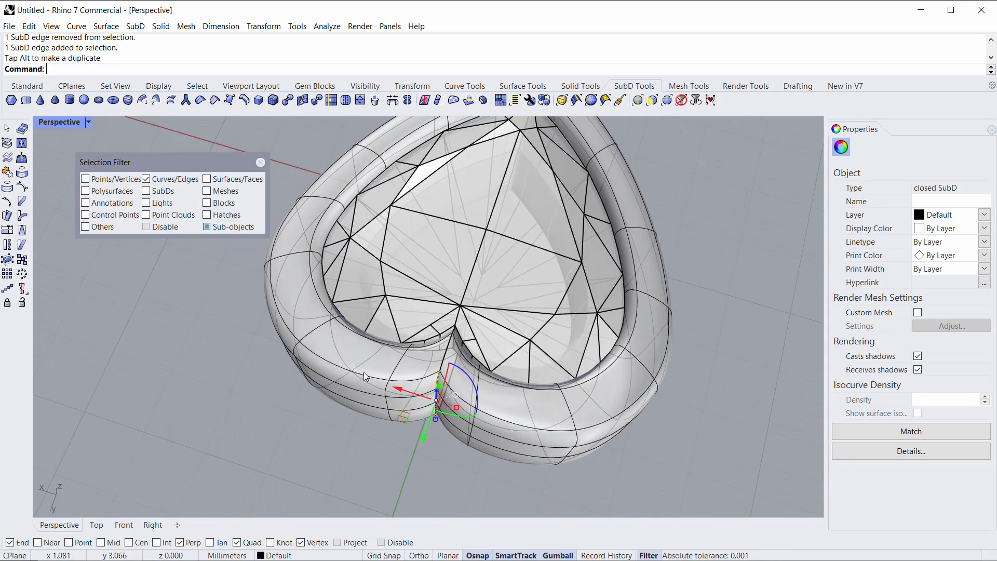
mouse_move(425, 438)
left_mouse_down()
mouse_move(413, 460)
mouse_move(430, 425)
mouse_move(419, 461)
mouse_move(420, 438)
left_mouse_up()
right_click_drag(816, 406, 335, 372)
left_click_drag(304, 348, 302, 347)
Step: Crease the adjacent vertical edge loop at the heart's notch on the outer wall
left_click(534, 369)
right_click_drag(533, 369, 500, 379)
double_click(491, 390)
scroll(540, 370, "up", 5)
right_click_drag(498, 341, 426, 319)
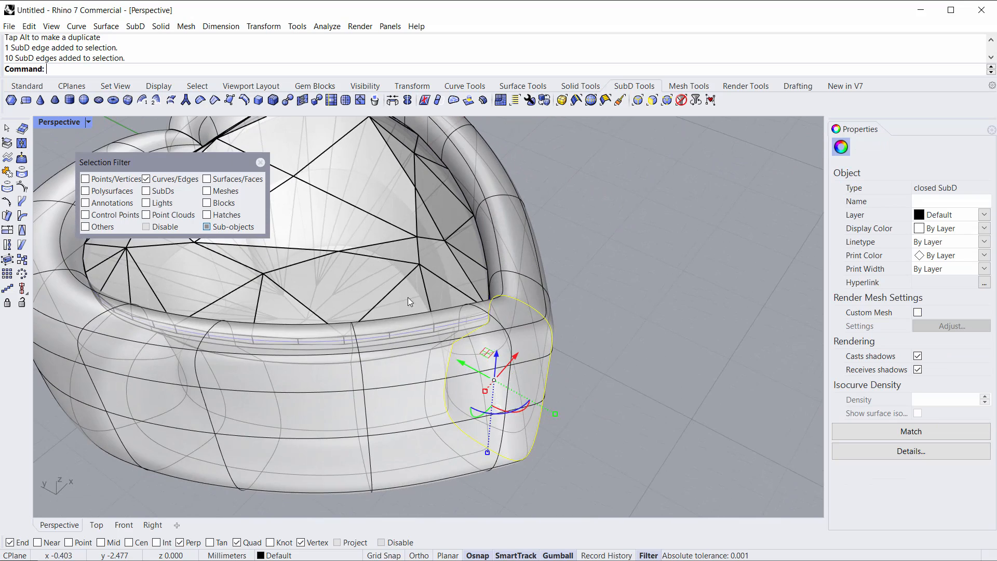
left_click(215, 101)
right_click_drag(551, 320, 546, 384)
scroll(546, 384, "up", 2)
left_click_drag(509, 373, 513, 375)
left_click(680, 315)
scroll(666, 320, "down", 8)
right_click_drag(665, 320, 587, 354, "shift")
scroll(593, 282, "down", 4)
scroll(592, 282, "up", 3)
right_click_drag(592, 281, 426, 397)
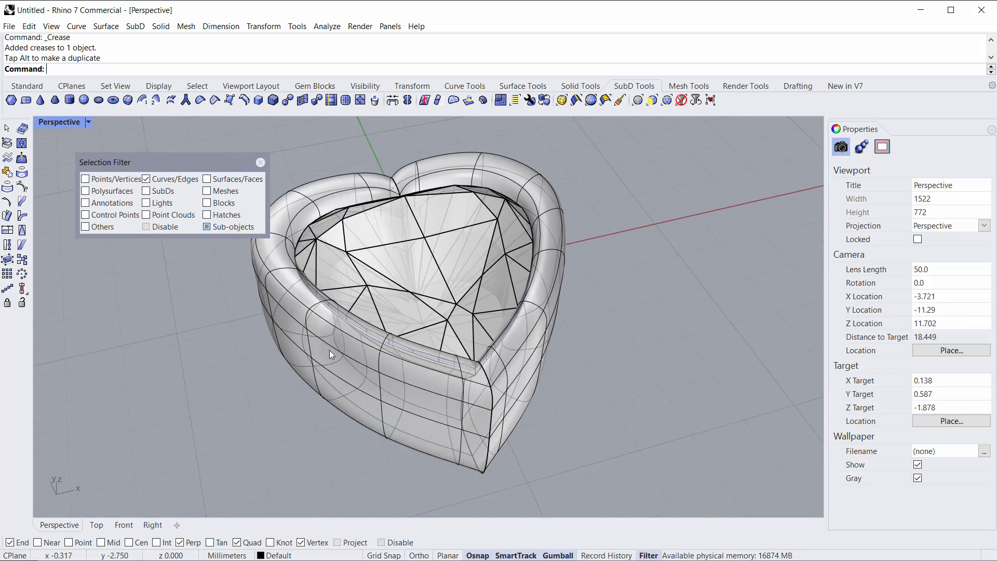
Step: Switch the Perspective viewport to Shaded display to review the heart bezel
left_click(52, 122)
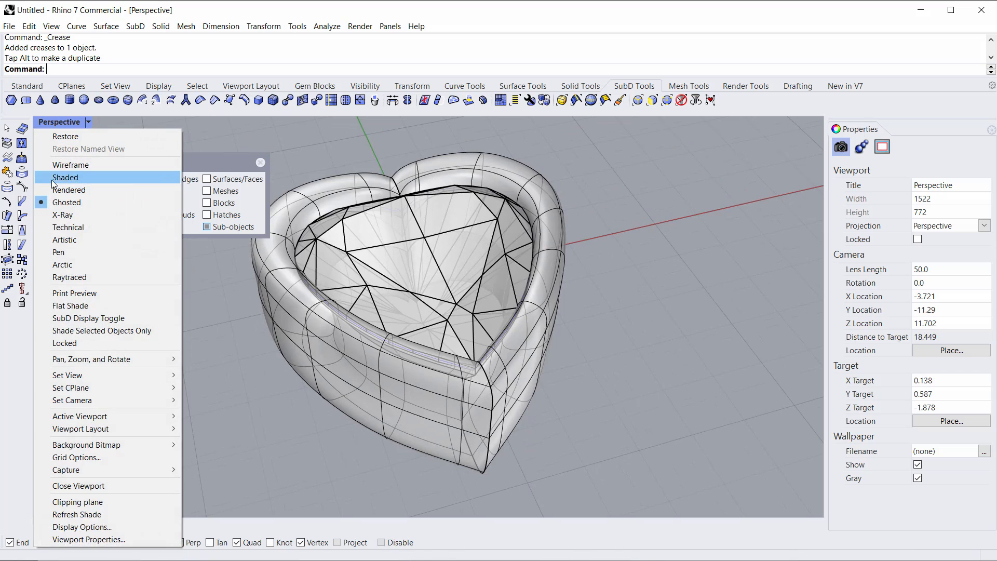
left_click(54, 177)
right_click_drag(444, 275, 497, 413)
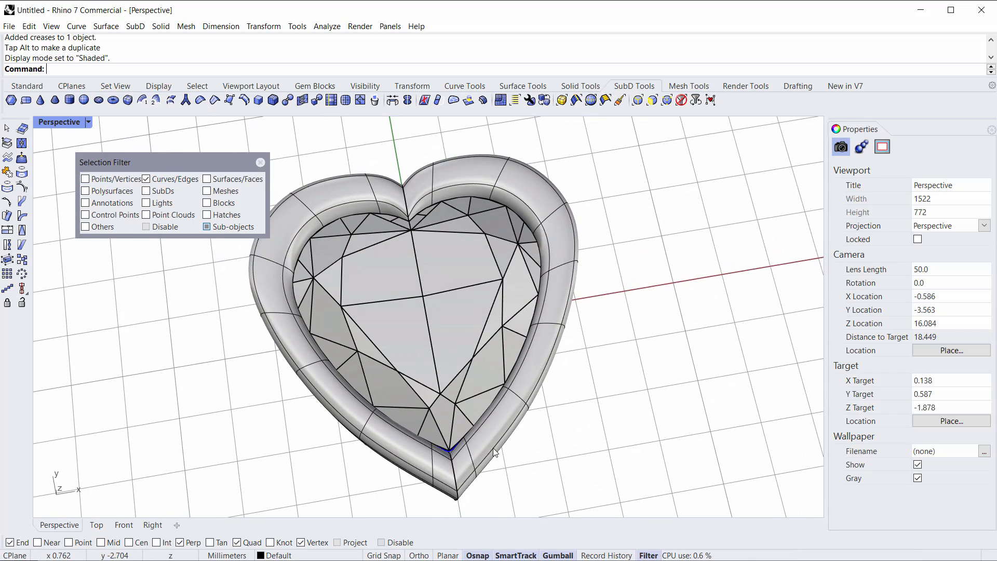
right_click_drag(424, 366, 474, 332)
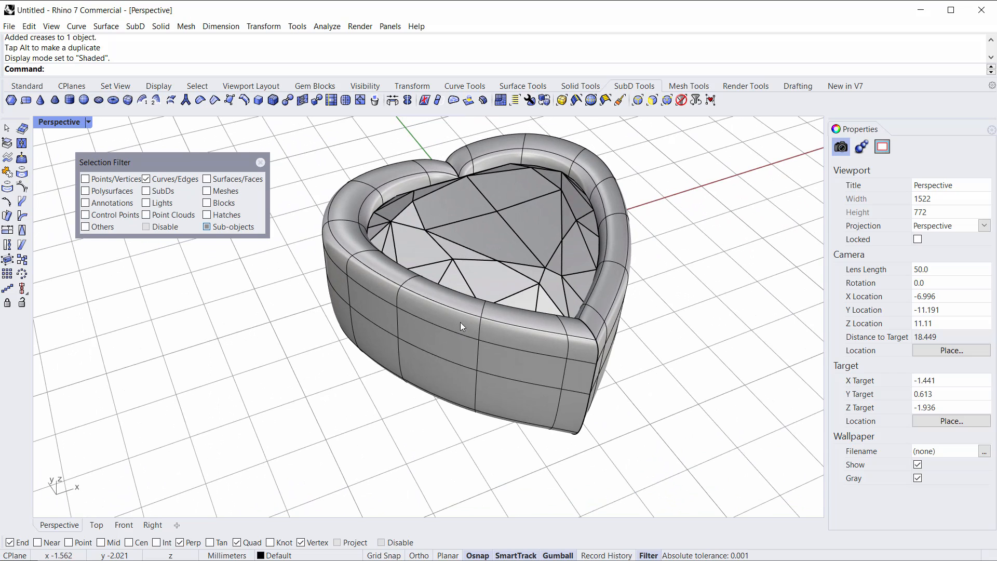
Step: Set the selection filter to faces and select a band of faces around the outer wall of the bezel
left_click(652, 100)
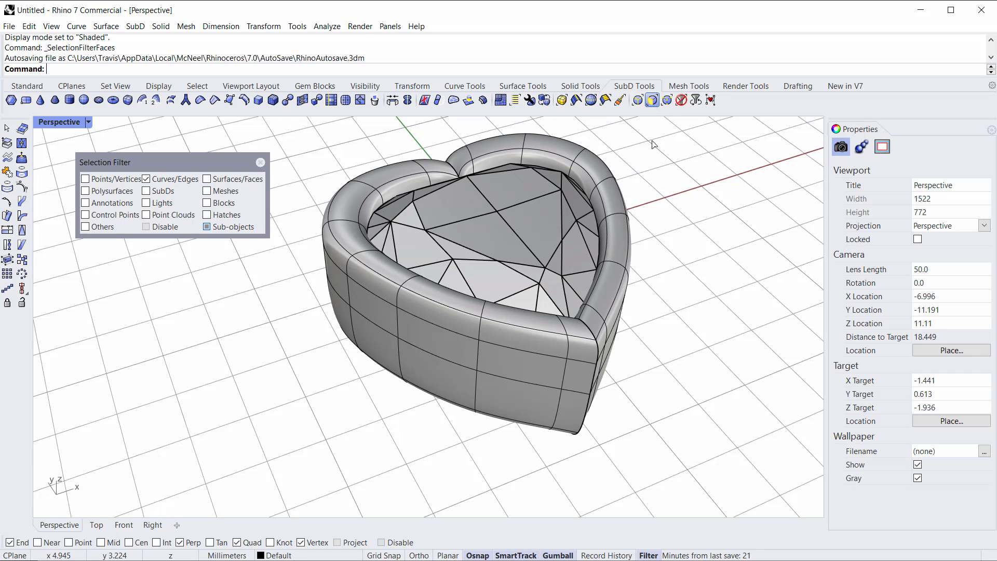
left_click(456, 322)
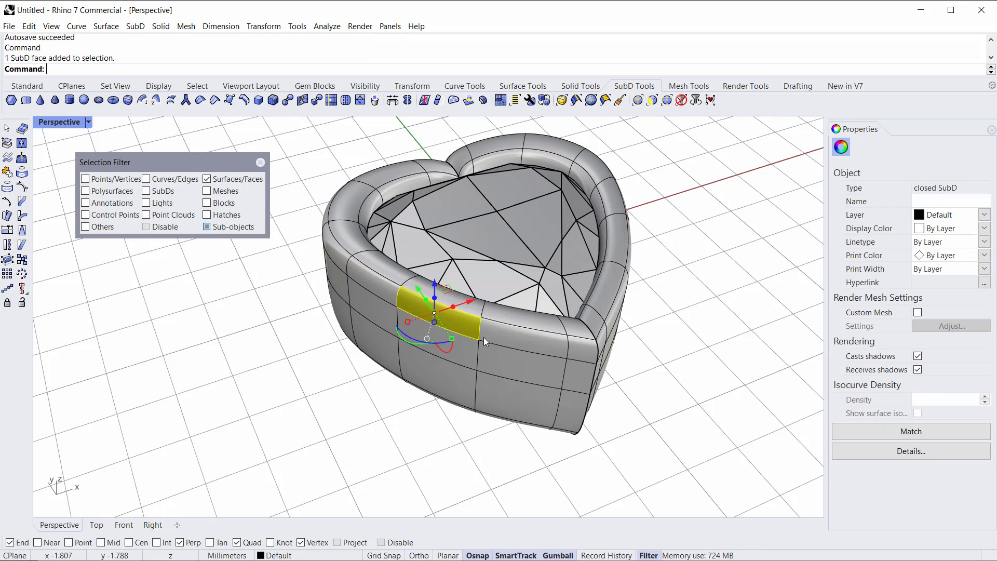
left_click(520, 338, "shift")
left_click(585, 348, "shift")
right_click_drag(589, 349, 476, 368)
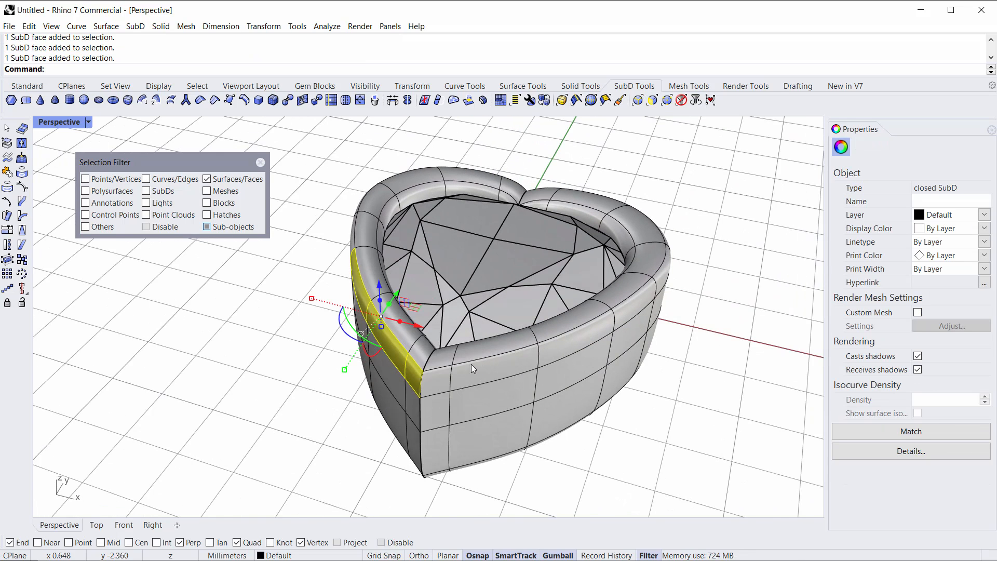
left_click(434, 375, "shift")
left_click(504, 372, "shift")
left_click(562, 351, "shift")
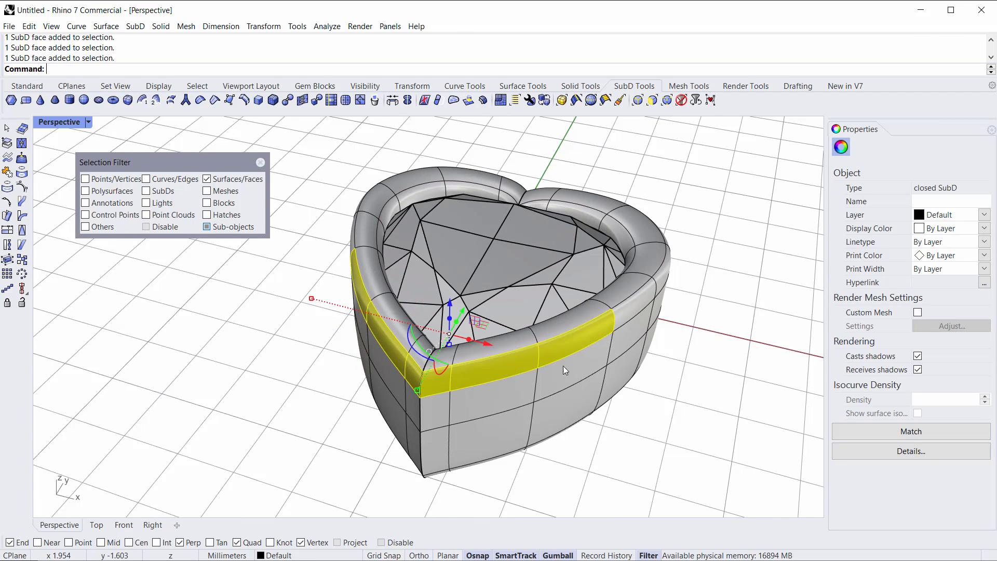
left_click(518, 386, "shift")
left_click(436, 431, "shift")
left_click(498, 439, "shift")
Step: Add more outer wall faces and scale the selected band slightly with the gumball
right_click_drag(523, 419, 583, 350)
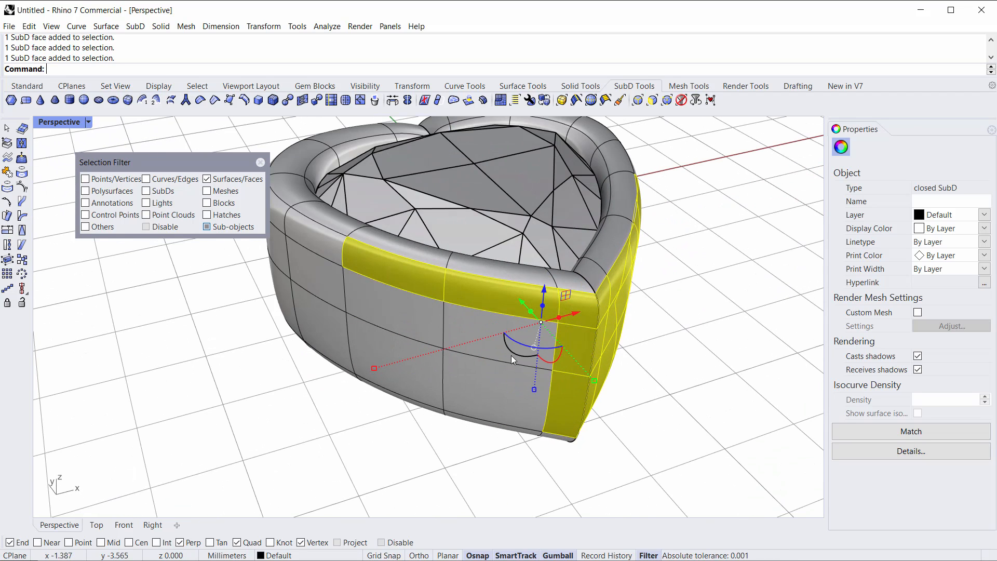
left_click(501, 344, "shift")
left_click(457, 376, "shift")
right_click_drag(418, 317, 469, 388)
left_click_drag(518, 365, 523, 373)
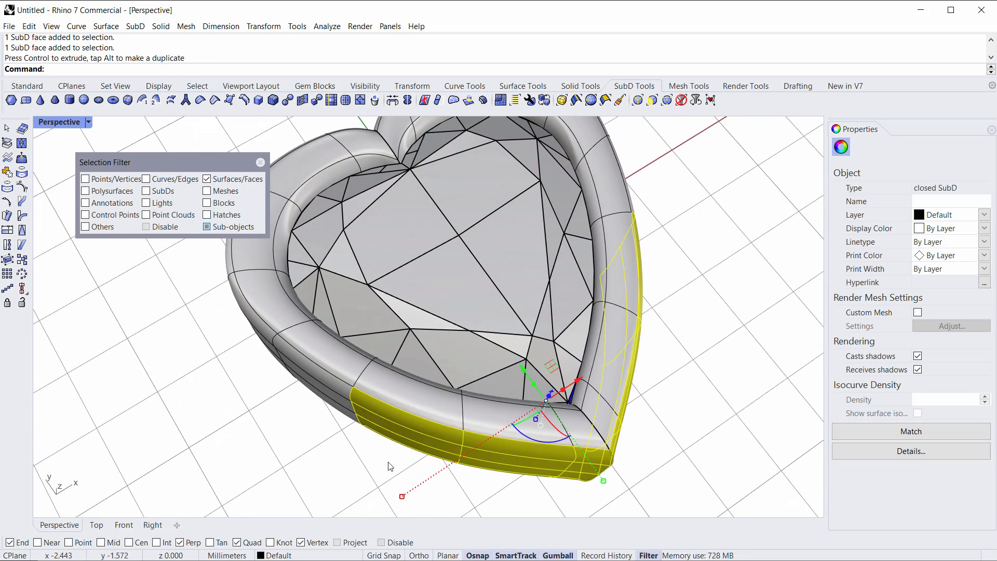
mouse_move(401, 494)
left_mouse_down()
mouse_move(394, 502)
mouse_move(401, 496)
left_mouse_up()
right_click_drag(455, 468, 482, 456)
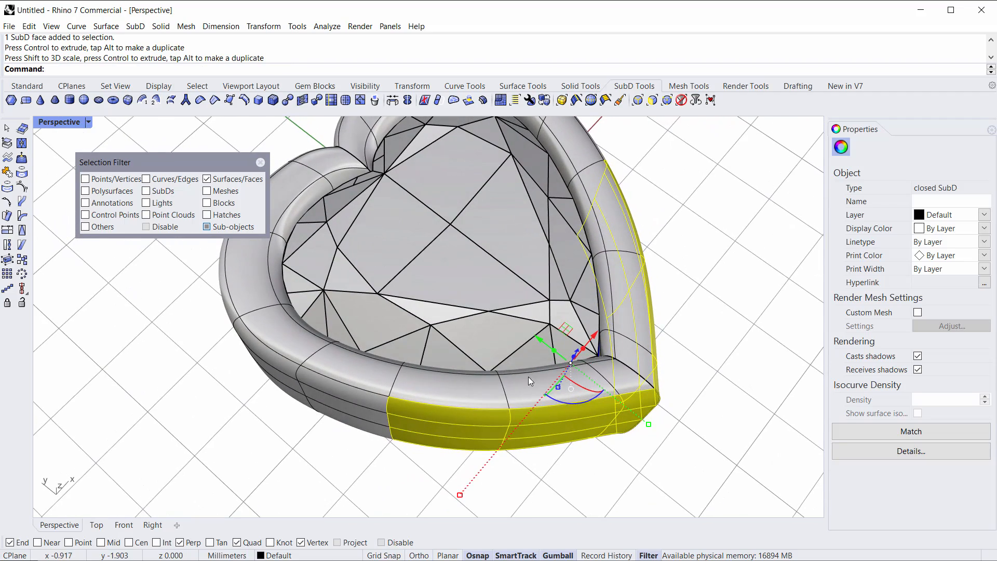
left_click_drag(534, 337, 534, 337)
left_click(714, 436)
Step: Examine face loops on the front of the outer wall by selecting them from the front
right_click_drag(664, 430, 580, 358)
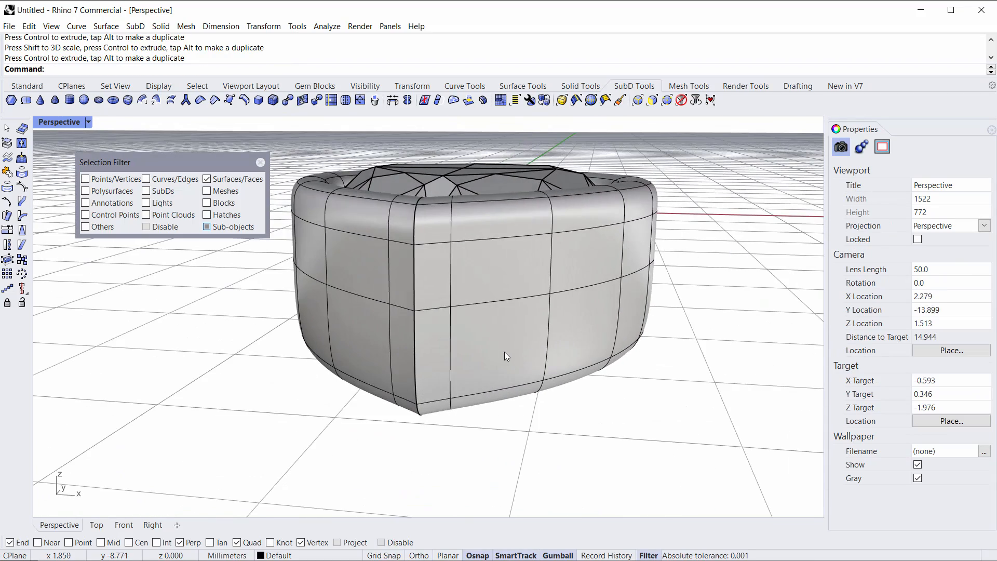
left_click(516, 362)
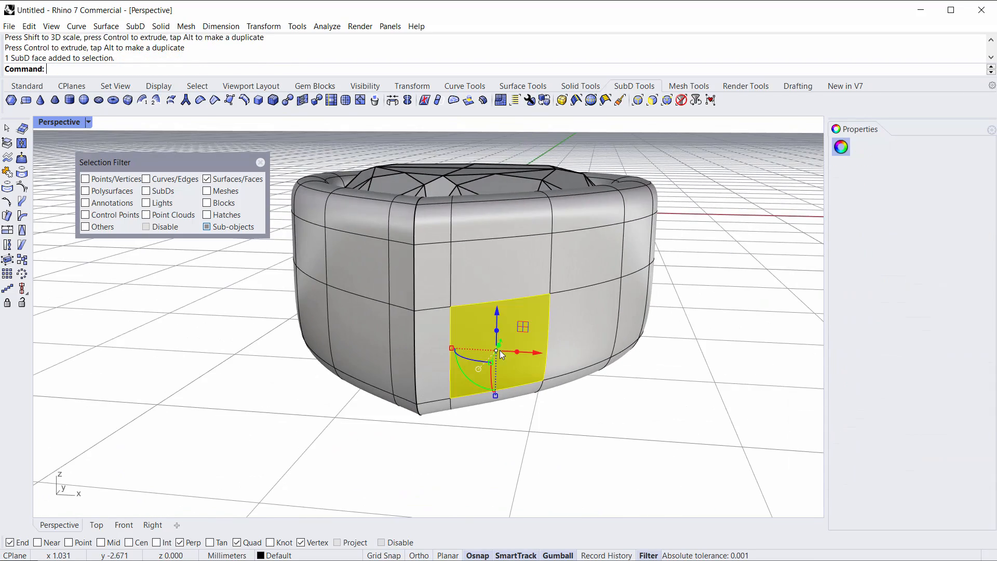
double_click(579, 325, "shift")
right_click_drag(580, 326, 560, 339)
left_click(614, 400)
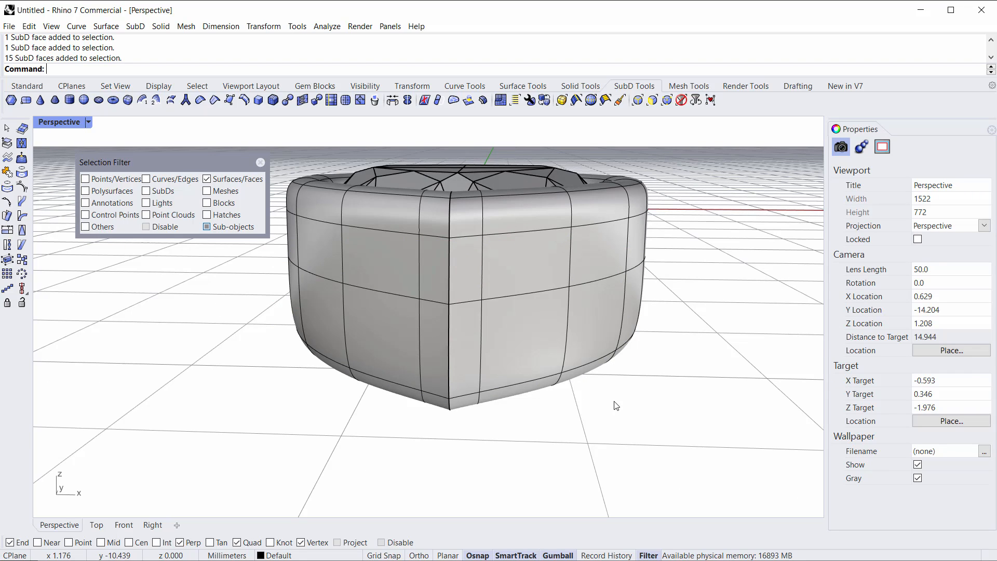
scroll(553, 284, "up", 4)
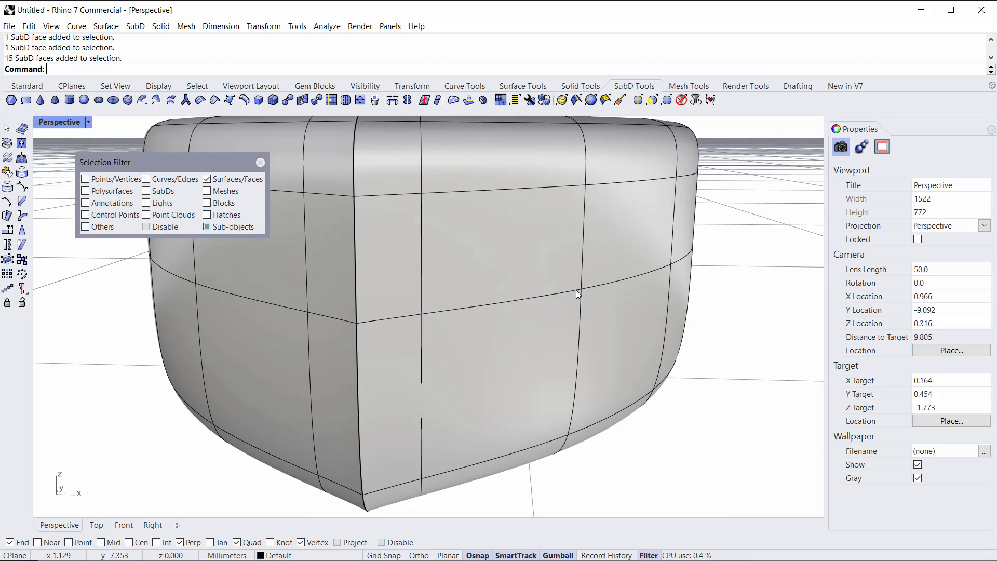
left_click(457, 354)
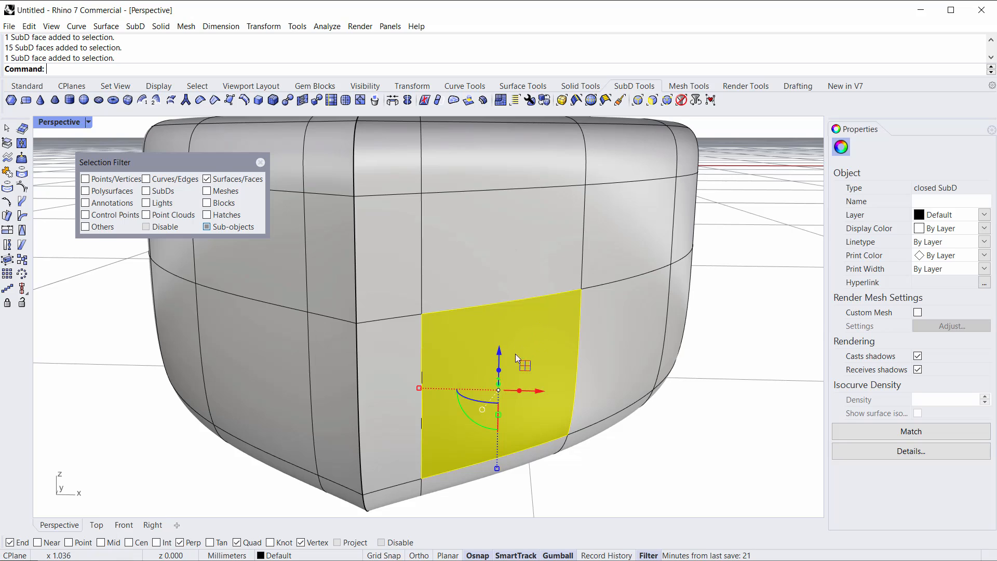
double_click(610, 351)
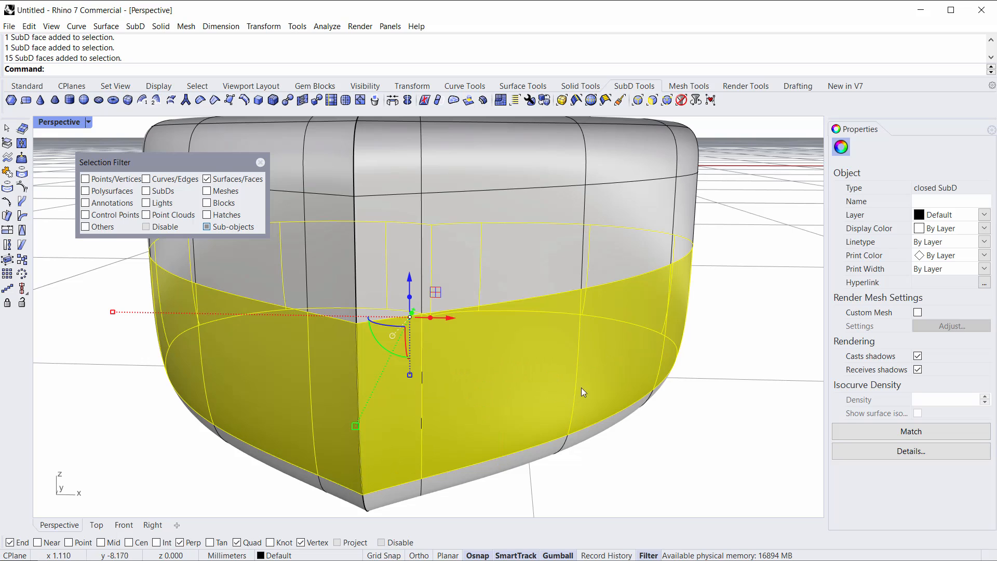
key("Escape")
Step: Examine vertical face columns on the outer wall by selecting them and orbiting around the bezel
double_click(487, 386)
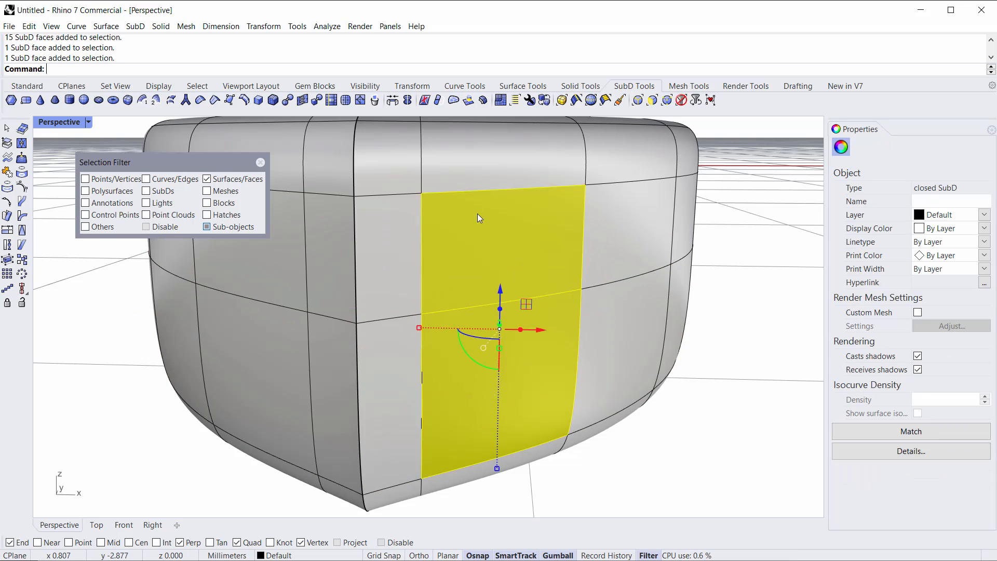
mouse_move(609, 359)
right_mouse_down()
mouse_move(661, 396)
mouse_move(600, 393)
mouse_move(602, 367)
right_mouse_up()
left_click(721, 406)
scroll(685, 404, "down", 6)
double_click(527, 354)
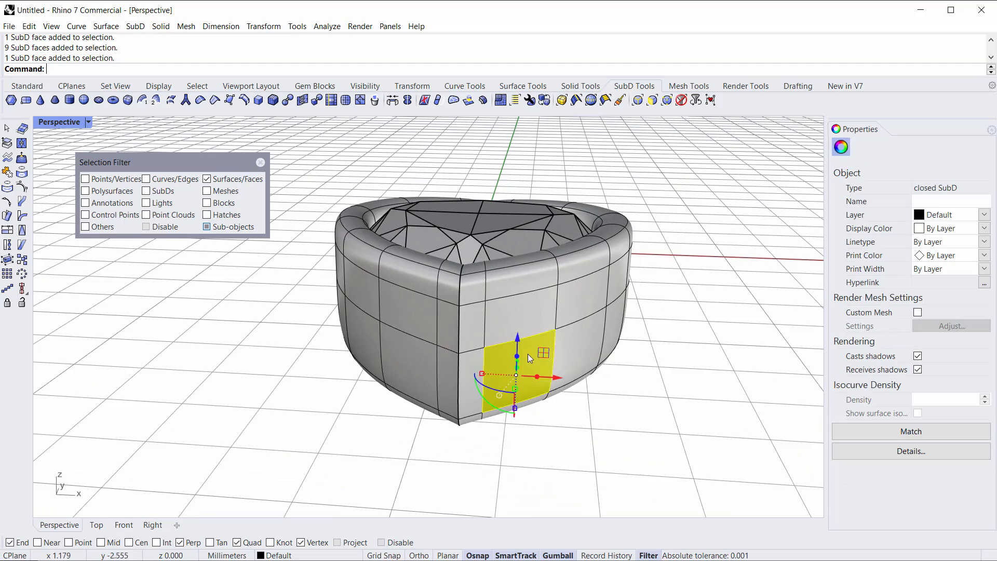
left_click(602, 409)
right_click_drag(602, 408, 536, 357)
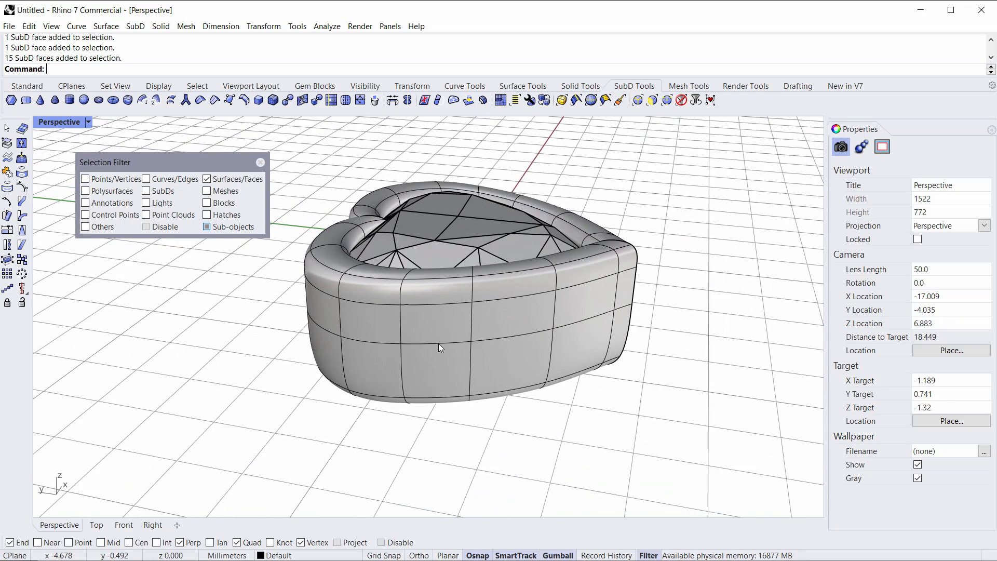
scroll(521, 337, "up", 4)
right_click_drag(521, 337, 525, 312)
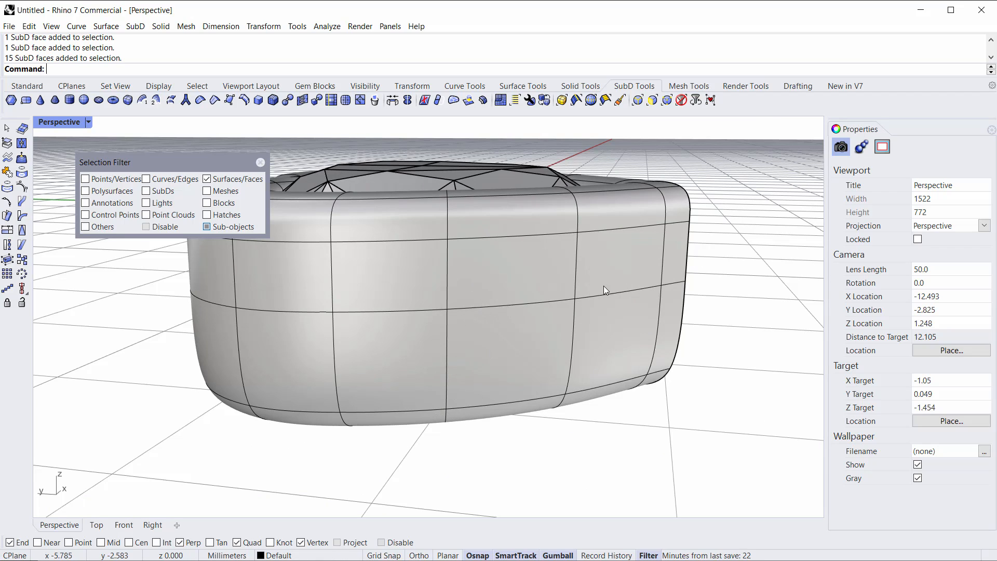
Step: Switch the selection filter to edges and move a horizontal edge loop on the outer wall with the gumball
left_click(638, 100)
double_click(517, 304)
left_click_drag(453, 229, 452, 338)
key("Escape")
right_click_drag(585, 414, 437, 351)
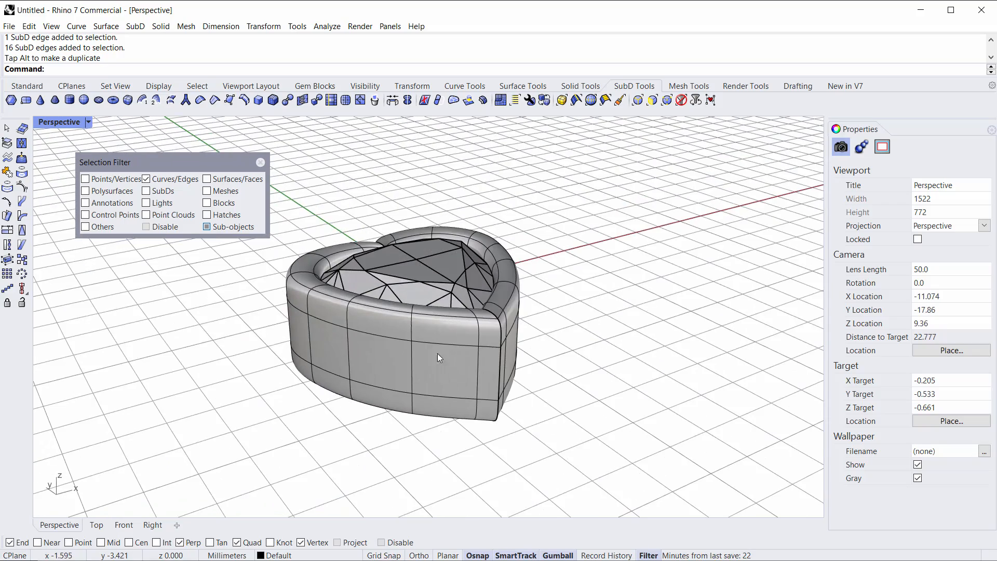
Step: Clear the selection filter, select the Heart gem and SubD bezel, and move them upward with the gumball
left_click(682, 100)
left_click_drag(562, 215, 442, 318)
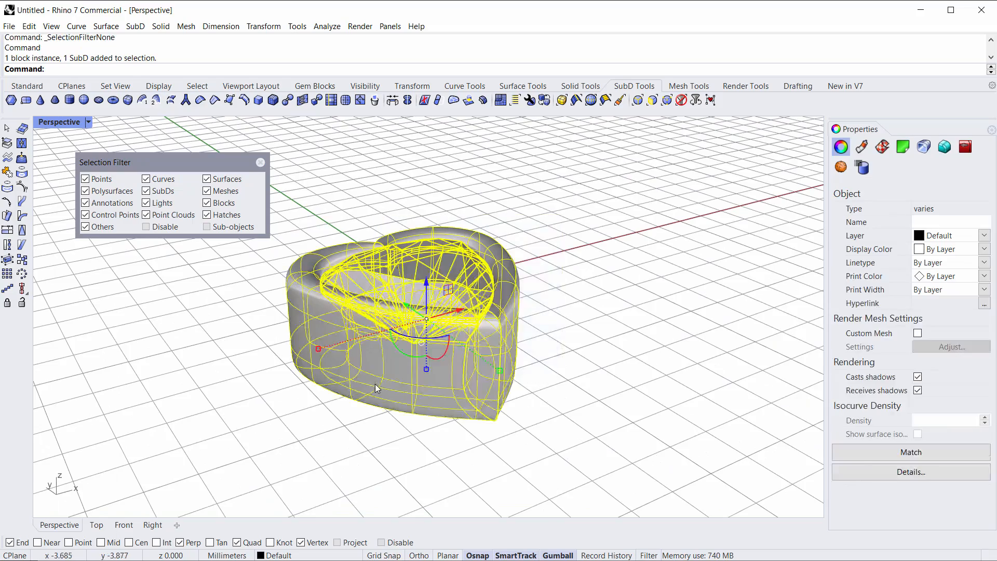
right_click_drag(442, 318, 421, 428)
left_click_drag(467, 327, 472, 154)
right_click_drag(481, 185, 465, 259, "shift")
scroll(464, 259, "down", 4)
left_click_drag(464, 227, 464, 162)
key("Escape")
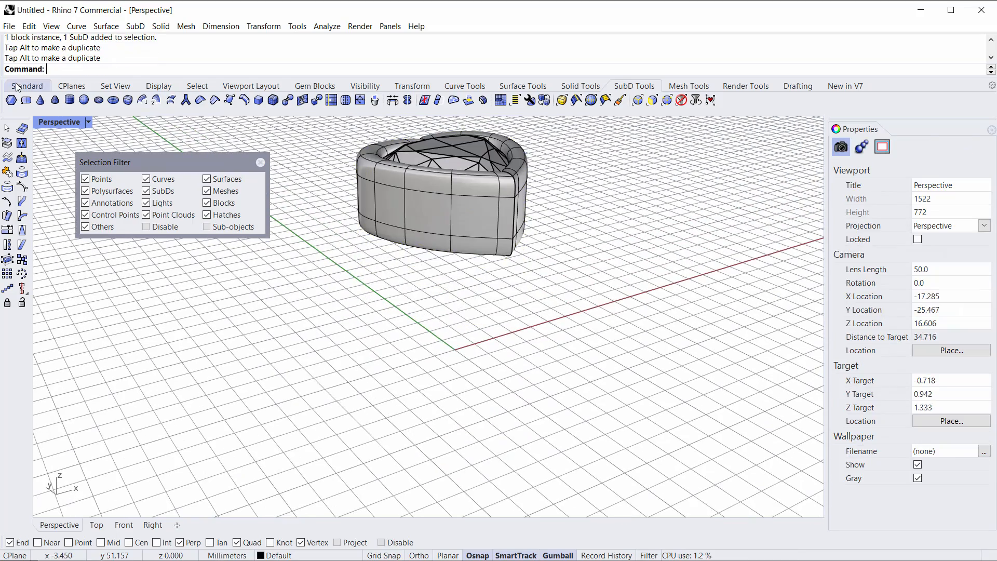
Step: In the maximized Front view, draw a circle of 16.5 mm diameter centred at the origin for the ring size
double_click(43, 122)
double_click(51, 325)
scroll(493, 347, "up", 3)
scroll(397, 319, "up", 2)
right_click_drag(398, 319, 401, 359)
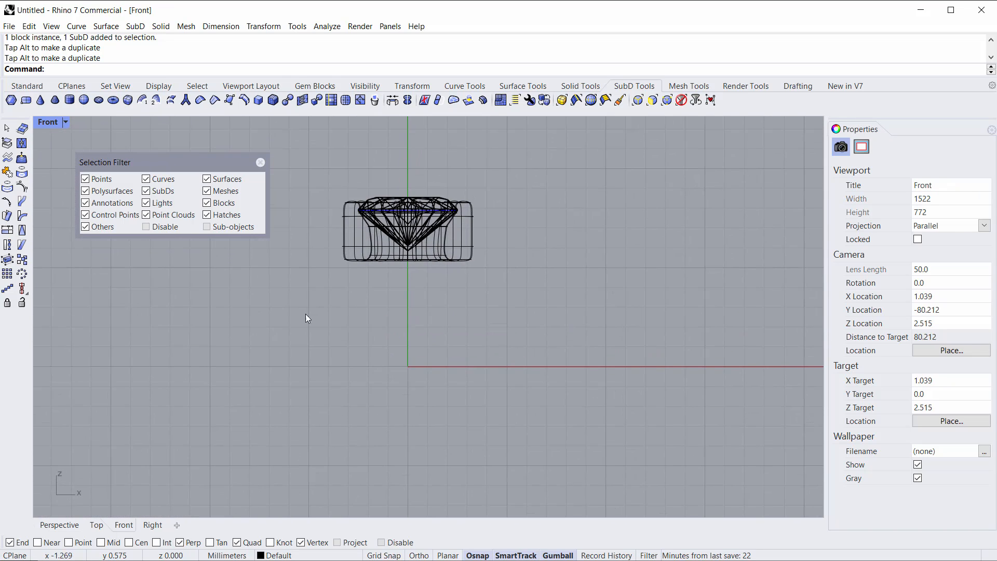
left_click(25, 86)
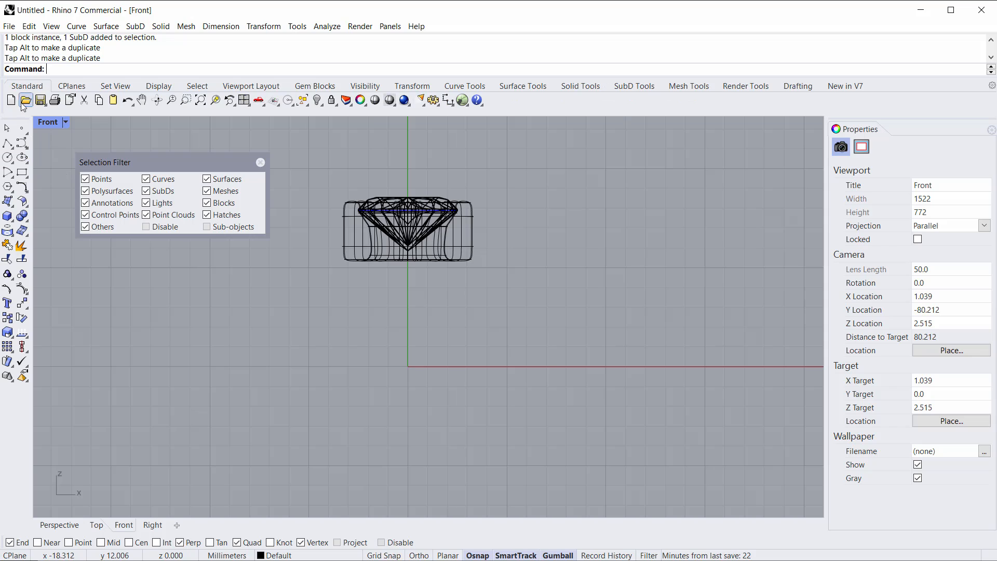
left_click(7, 158)
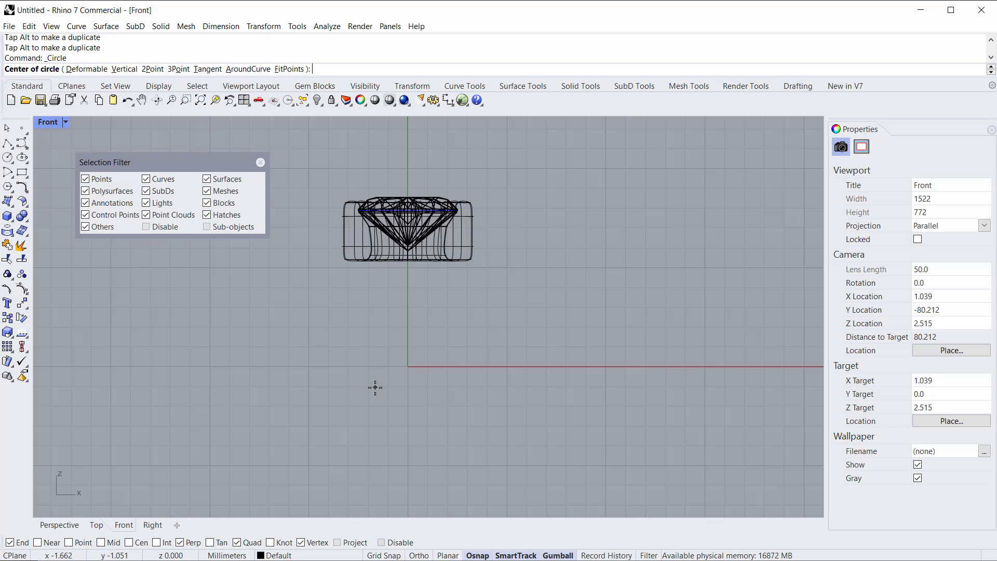
key("Return")
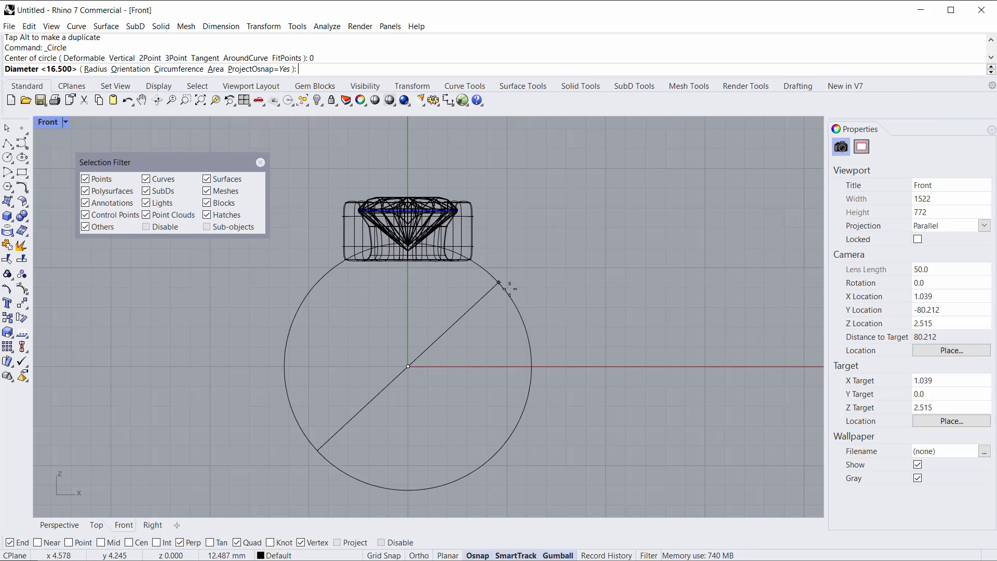
type("16.5")
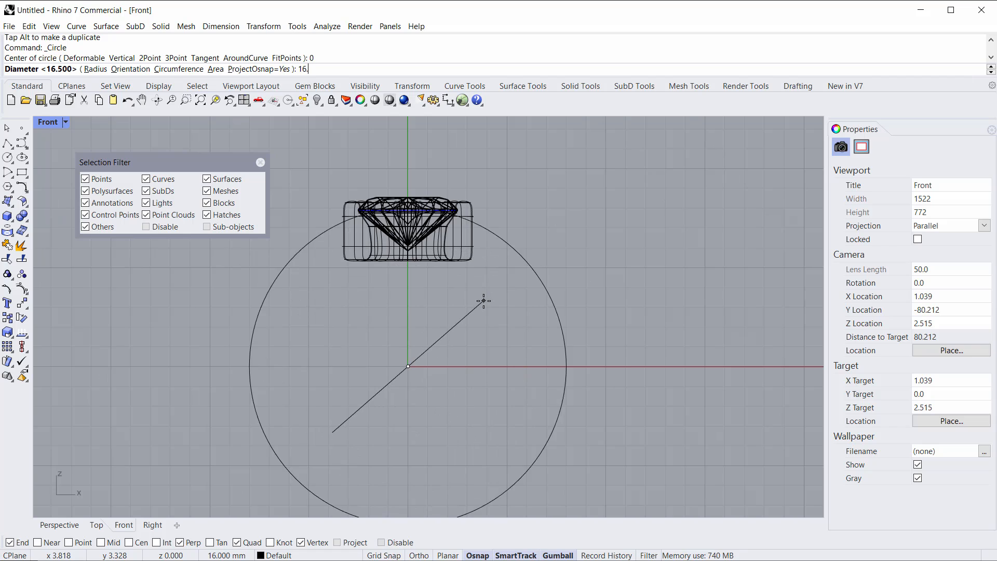
key("F8")
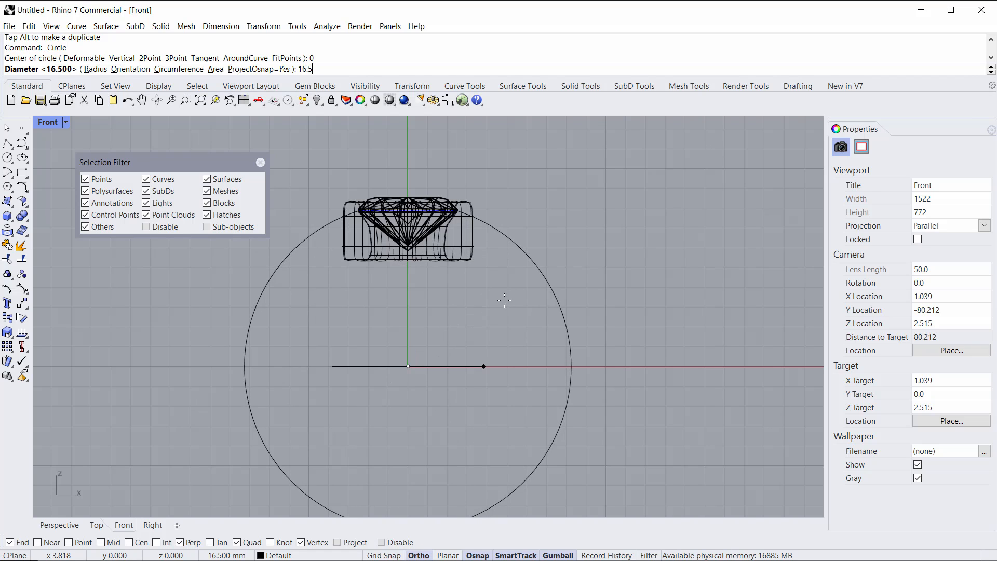
key("Return")
Step: Select the Heart gem and bezel and move them up so the bezel sits on top of the ring circle
left_click_drag(590, 297, 536, 331)
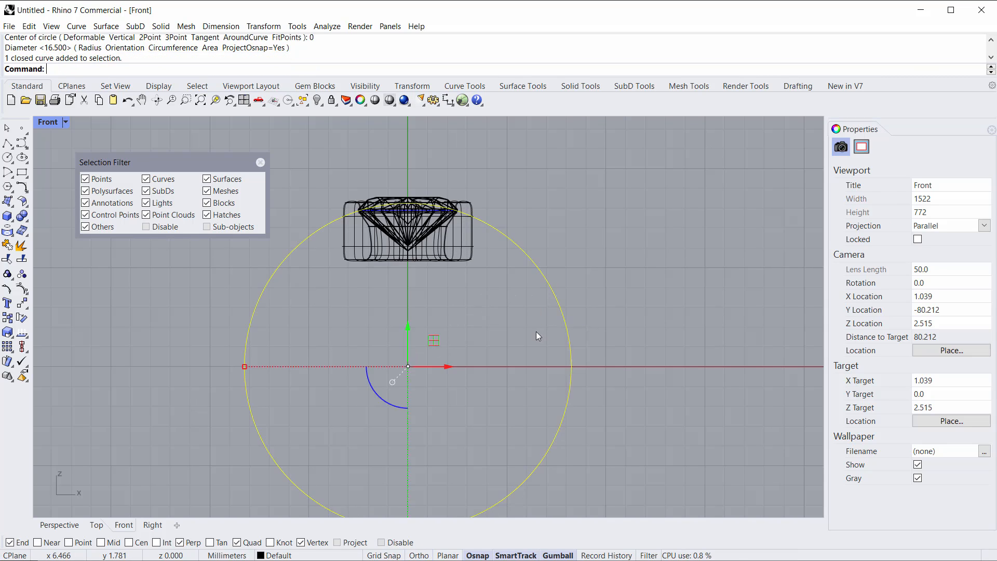
left_click(528, 337)
right_click_drag(440, 325, 438, 351)
mouse_move(306, 180)
left_mouse_down()
mouse_move(456, 321)
mouse_move(541, 354)
left_mouse_up()
right_click_drag(468, 328, 473, 362)
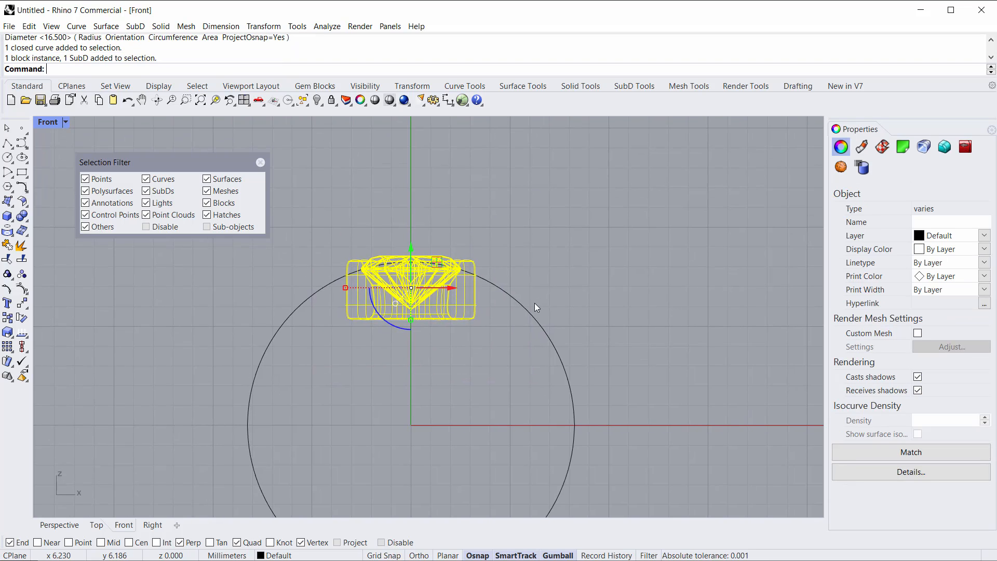
right_click_drag(511, 432, 559, 374)
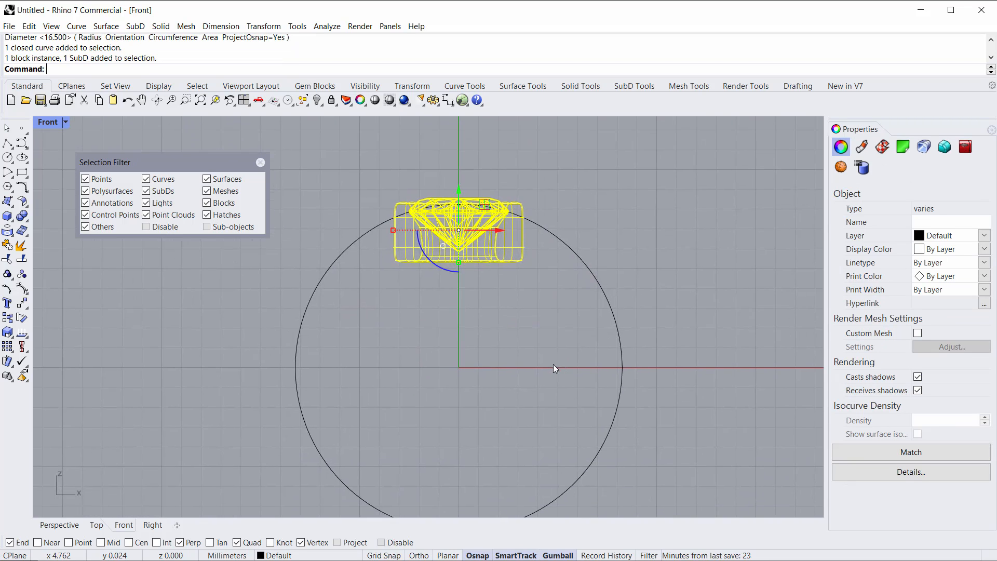
right_click_drag(466, 379, 409, 398)
right_click_drag(411, 357, 430, 430)
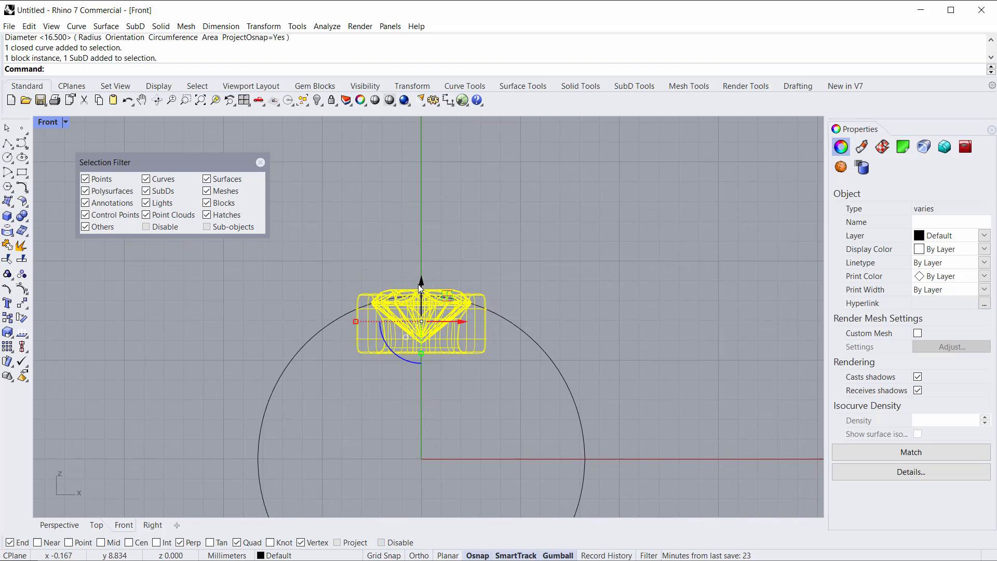
left_click_drag(421, 283, 422, 227)
Step: Fine-tune the vertical position of the gem and bezel on top of the circle
scroll(412, 300, "up", 5)
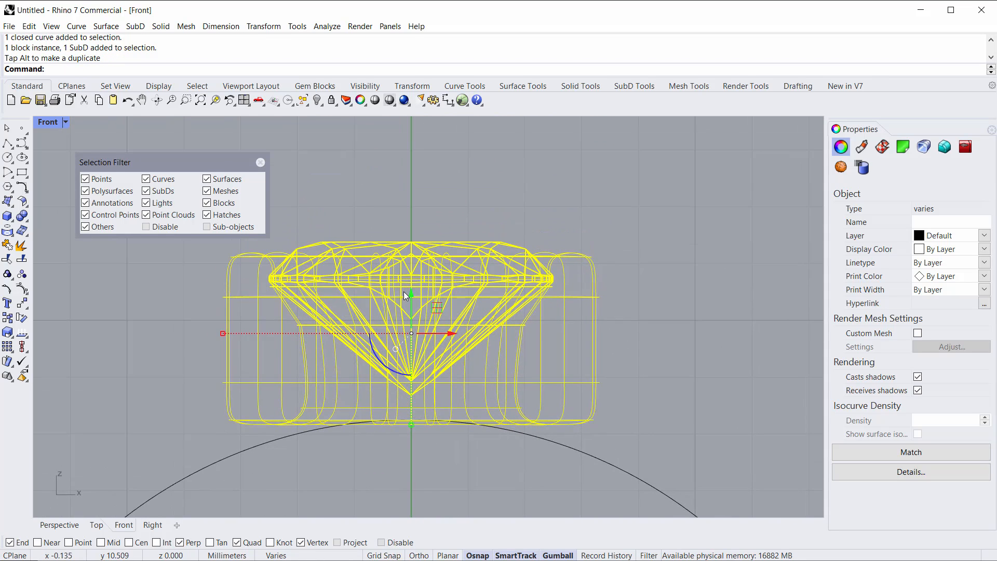
left_click_drag(409, 294, 409, 289)
scroll(414, 409, "up", 14)
scroll(415, 418, "down", 10)
right_click_drag(412, 418, 442, 374)
key("Escape")
scroll(434, 457, "down", 5)
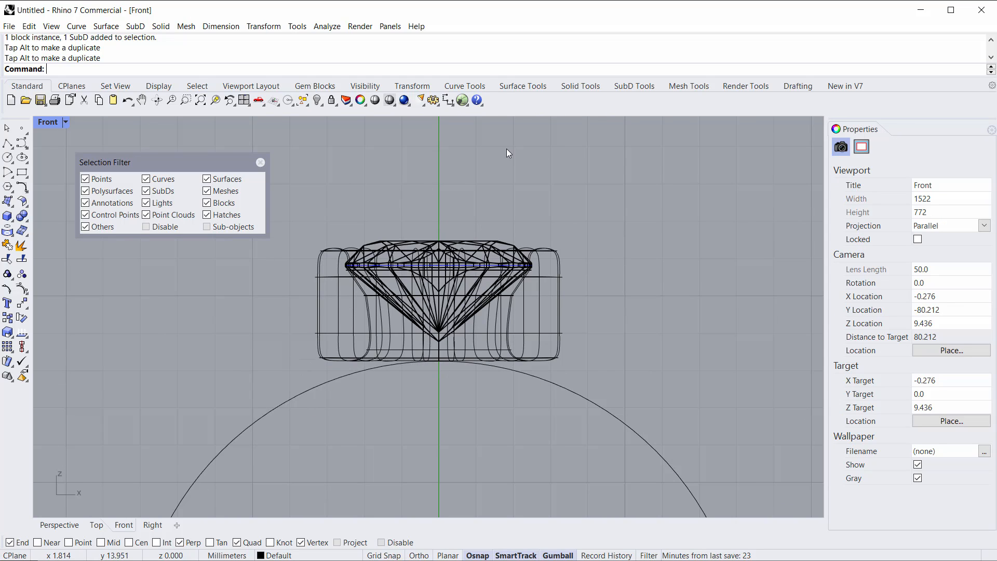
Step: Set the selection filter to faces only and window-select the bottom row of faces of the SubD bezel
left_click(629, 86)
left_click(652, 100)
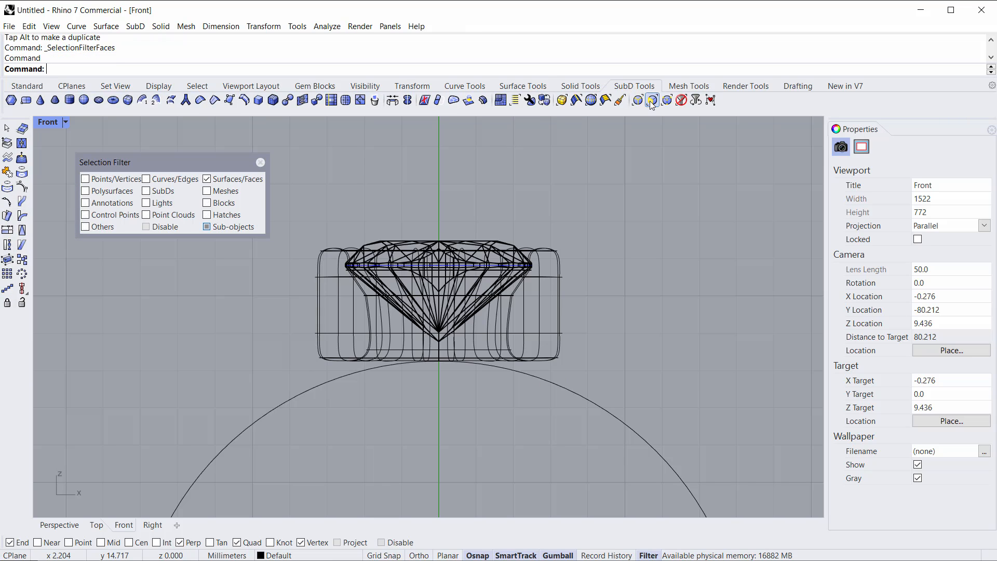
left_click_drag(285, 348, 657, 392)
scroll(346, 378, "up", 1)
scroll(457, 353, "up", 3)
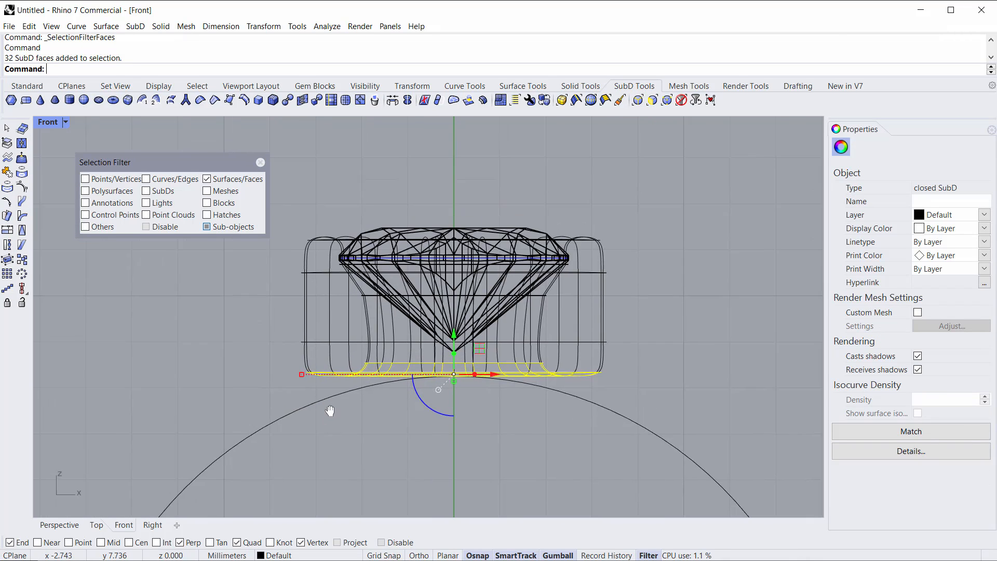
right_click_drag(478, 334, 464, 328)
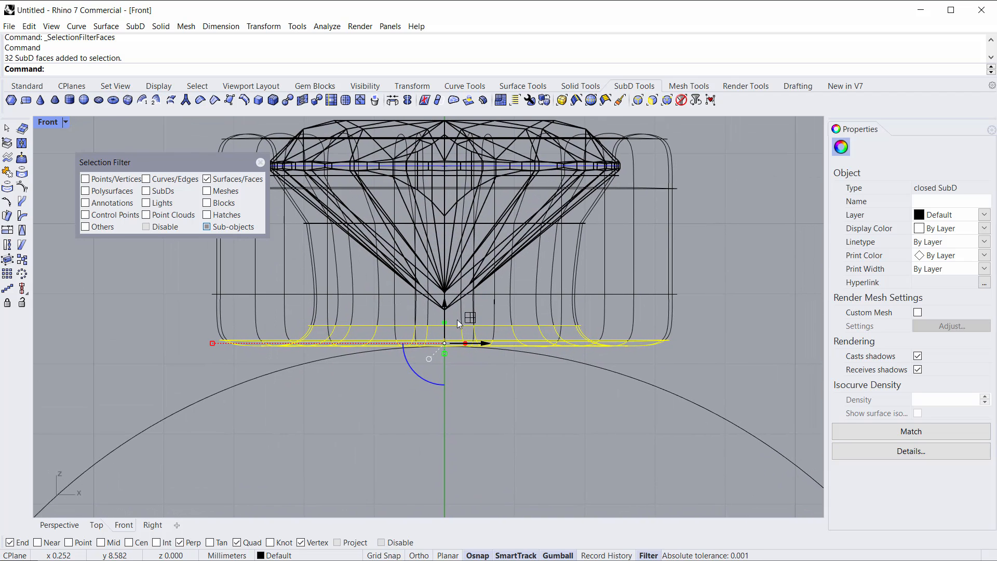
mouse_move(445, 306)
left_mouse_down()
mouse_move(446, 372)
mouse_move(452, 309)
left_mouse_up()
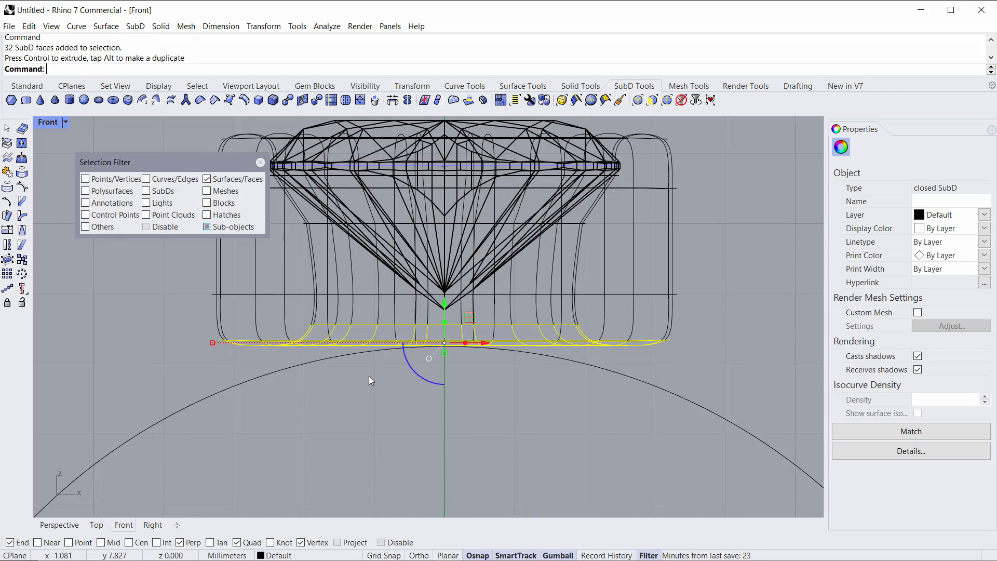
right_click_drag(356, 360, 355, 372)
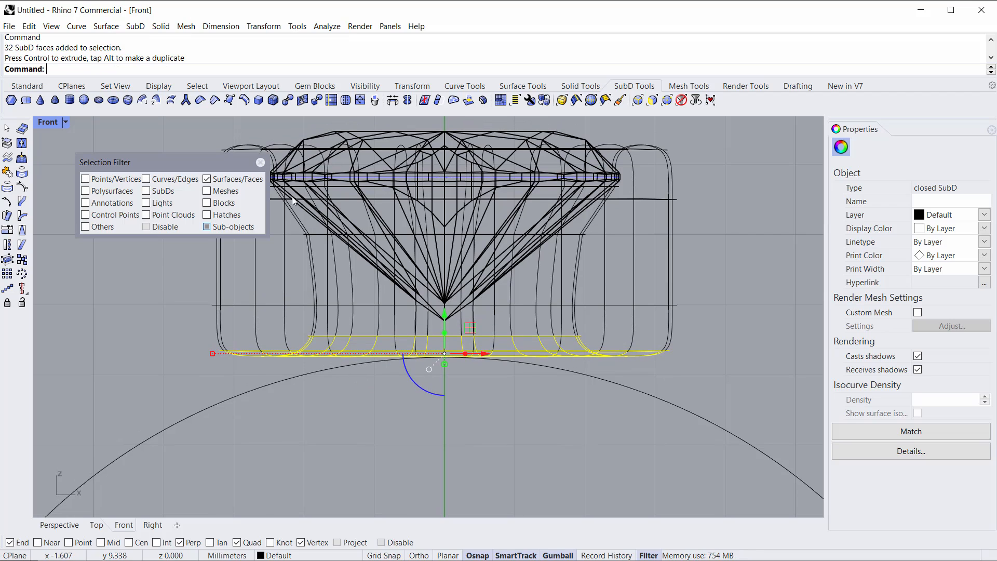
Step: Bend the selected bottom faces symmetrically from the bezel's centre along its base so they follow the ring circle
left_click(409, 86)
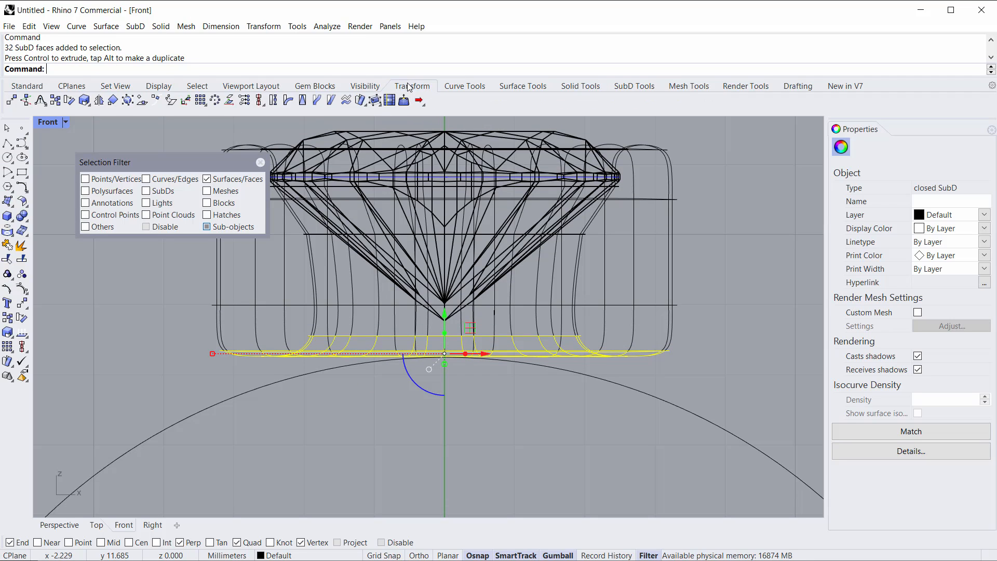
left_click(286, 102)
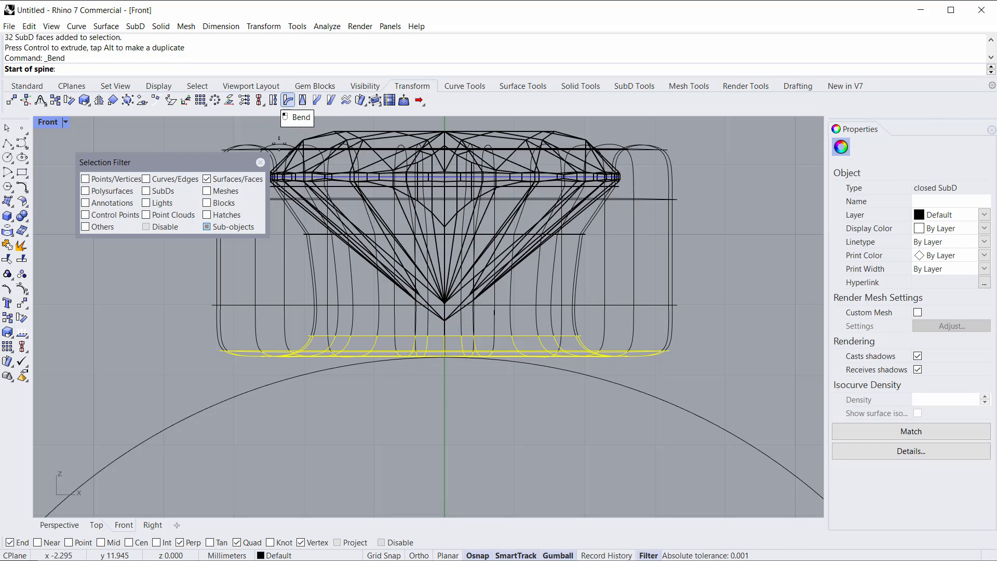
left_click(447, 362)
scroll(423, 415, "down", 1)
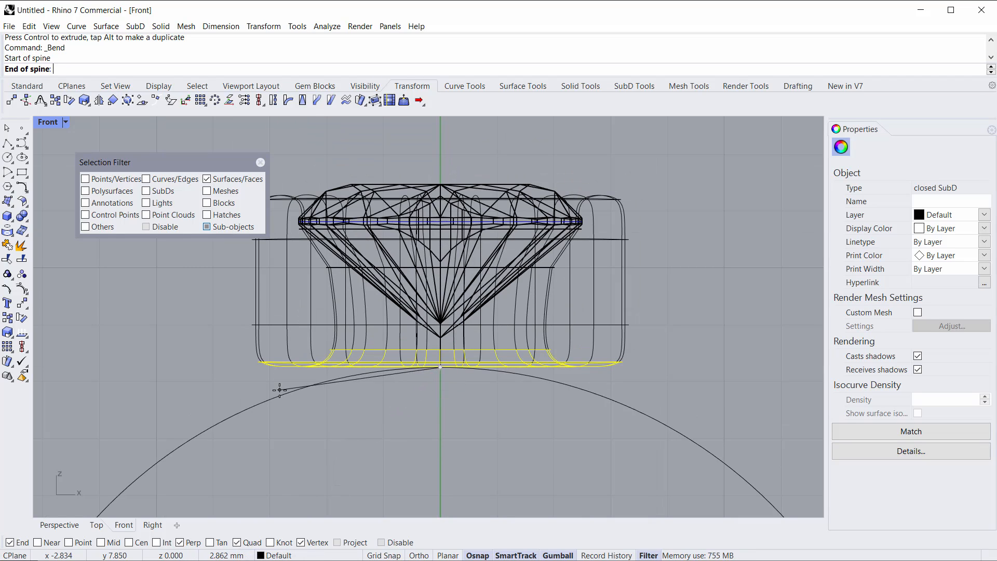
left_click(234, 368)
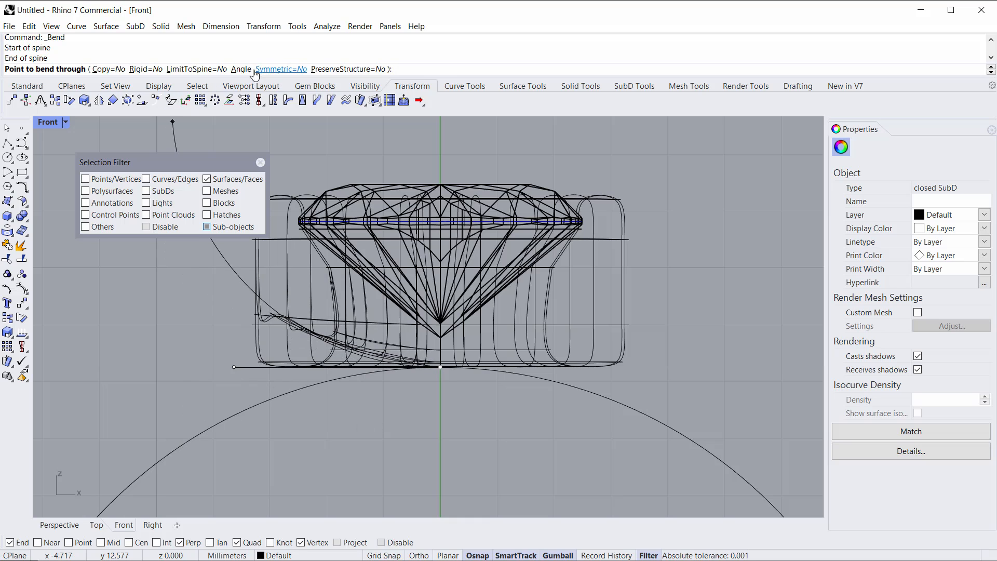
left_click(281, 69)
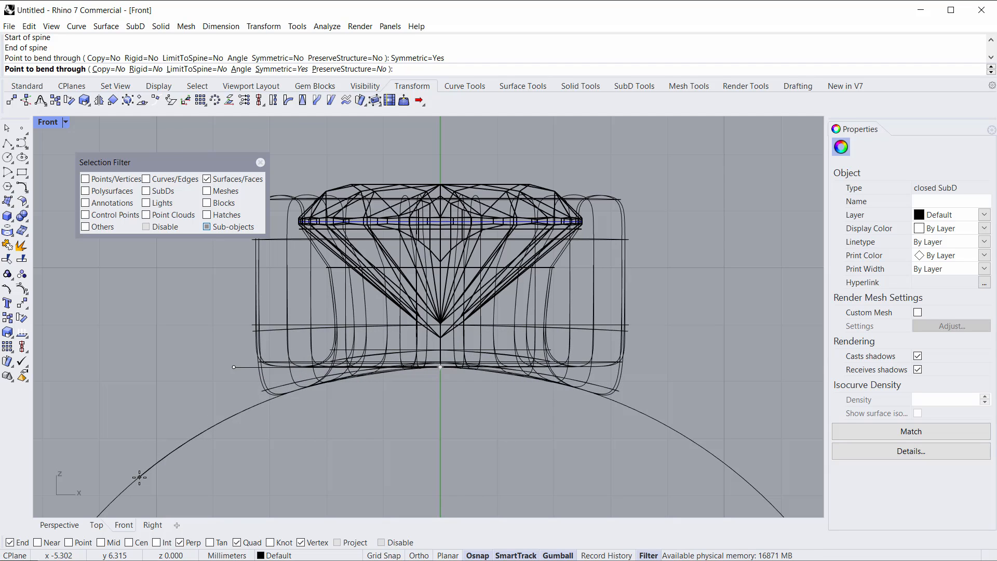
left_click(139, 477)
key("Escape")
scroll(350, 459, "down", 3)
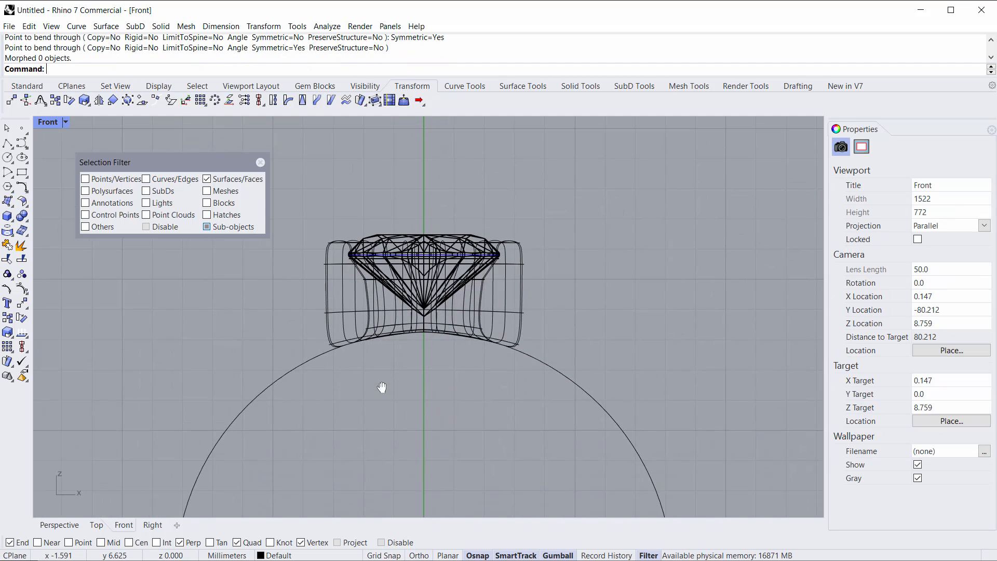
Step: Maximize the Perspective view, reset the selection filter to none and close the filter panel
double_click(52, 124)
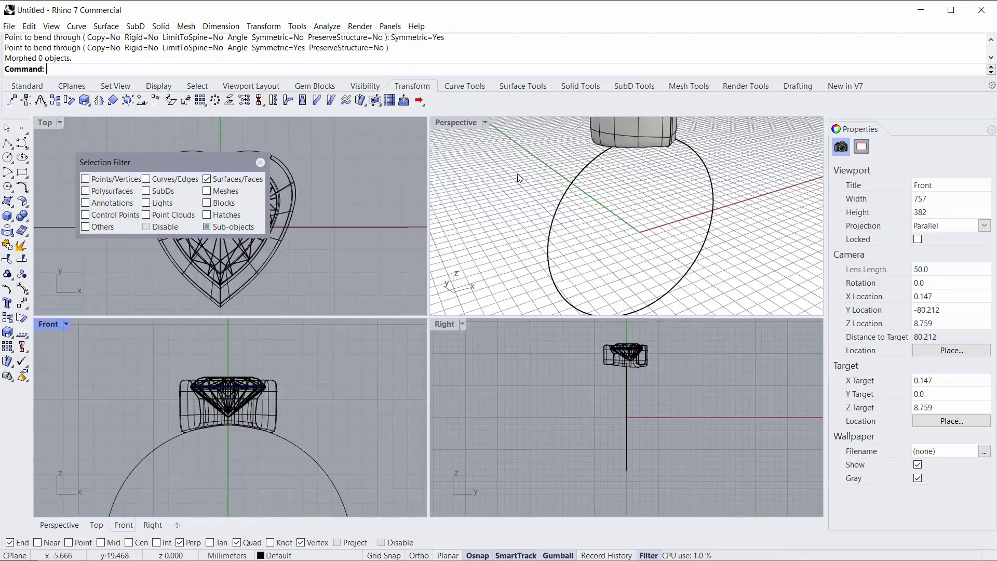
double_click(457, 124)
right_click_drag(470, 203, 395, 347)
scroll(463, 231, "down", 4)
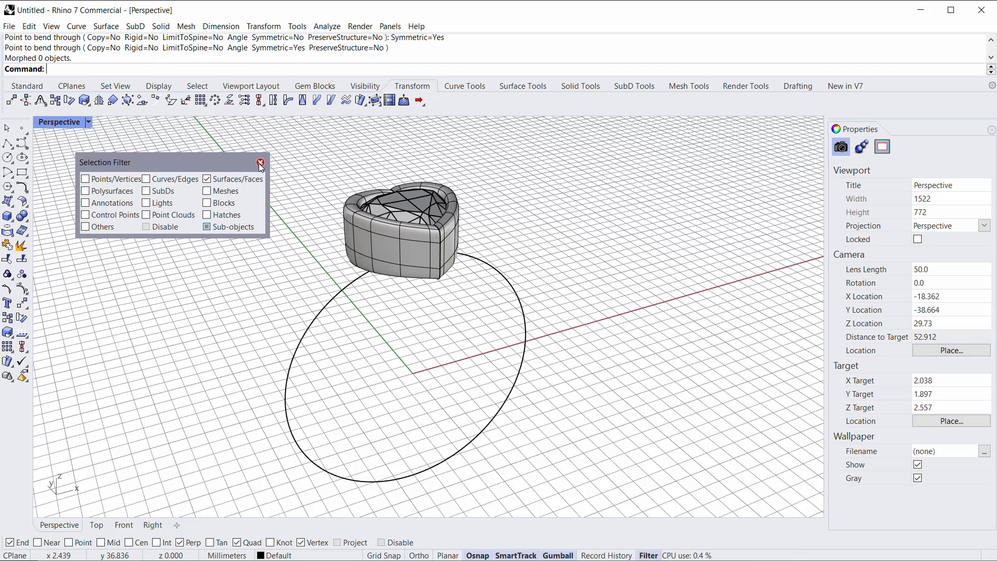
left_click(628, 87)
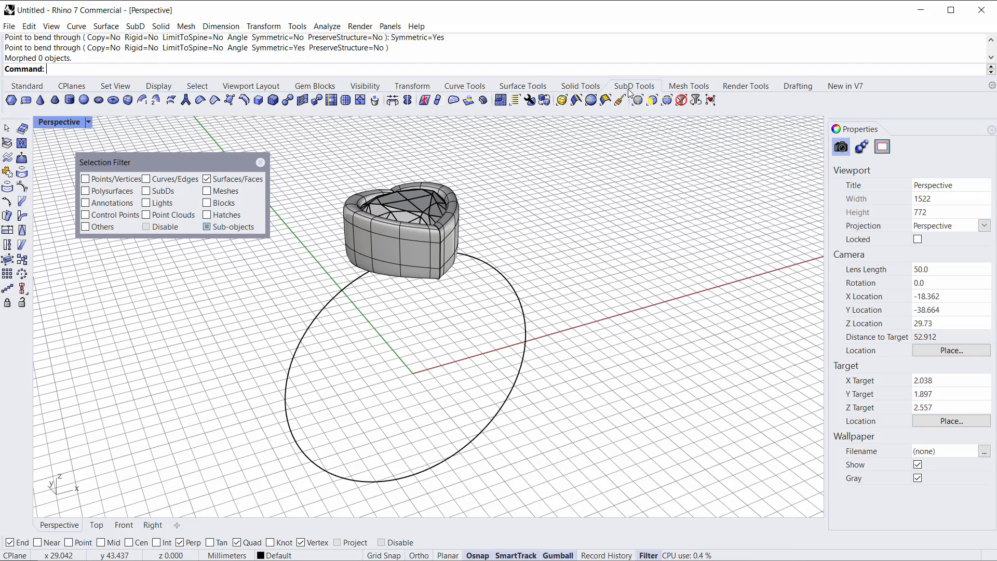
left_click(682, 100)
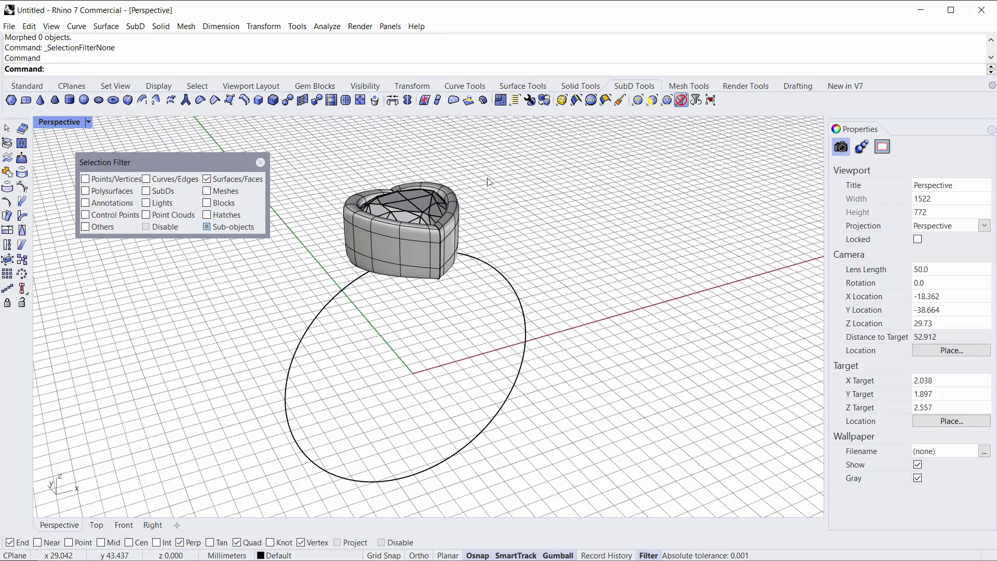
left_click(263, 163)
right_click_drag(313, 294, 352, 332)
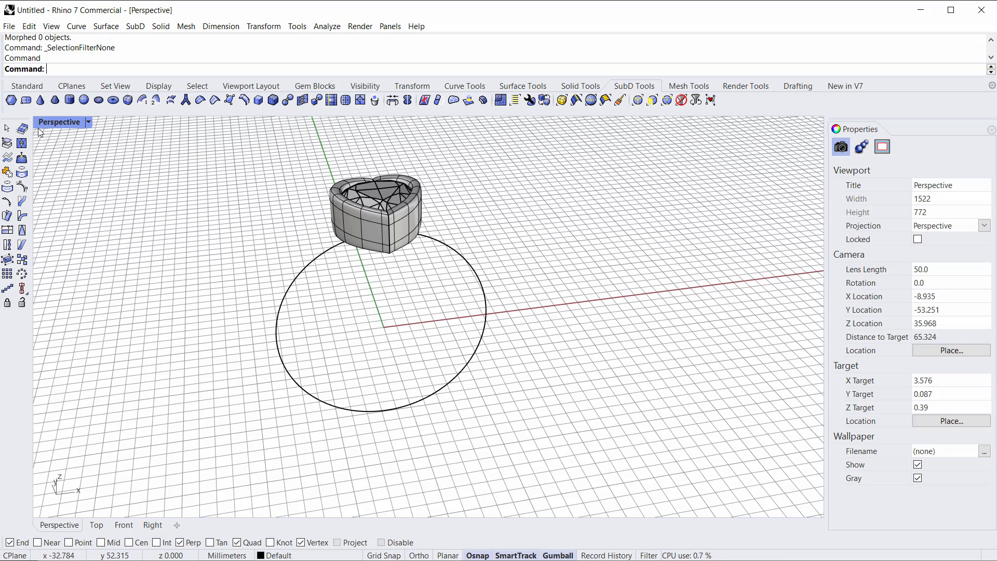
left_click(20, 89)
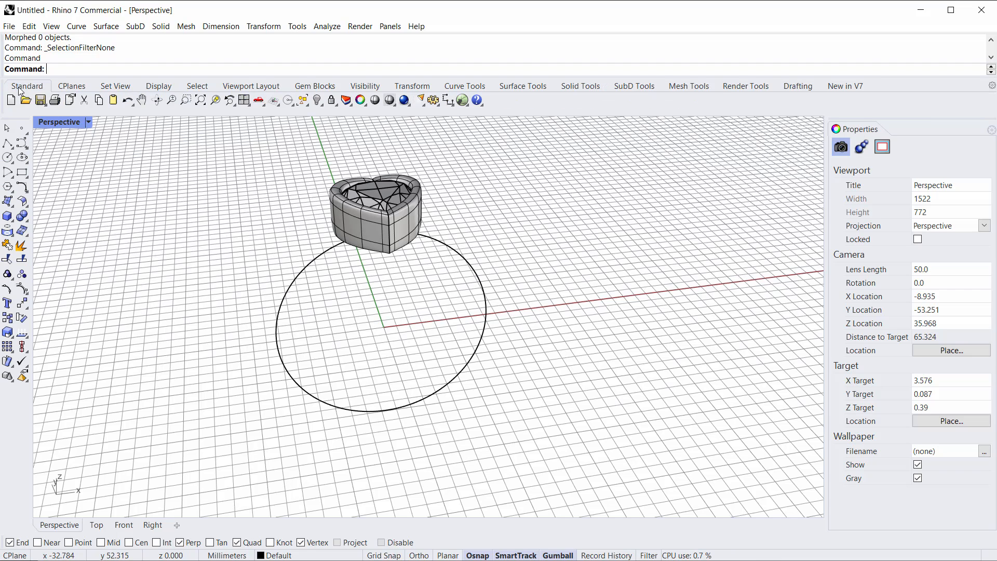
left_click(7, 157)
left_click(151, 69)
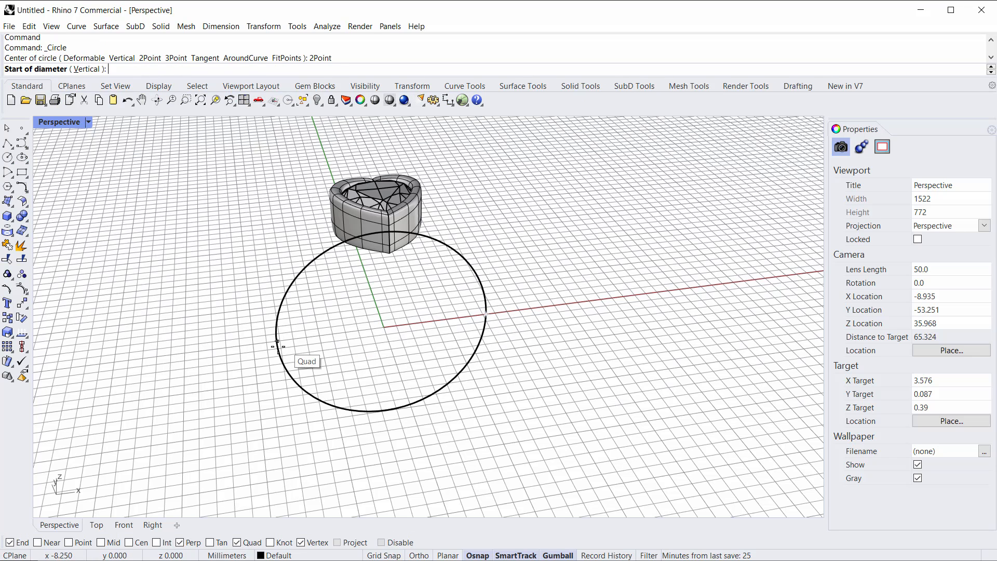
scroll(502, 314, "up", 3)
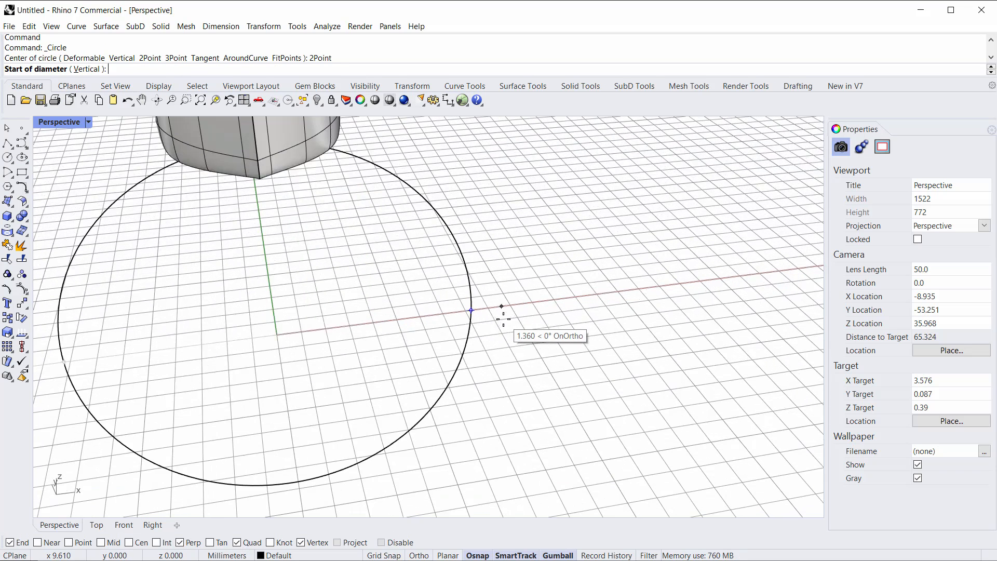
left_click(471, 312)
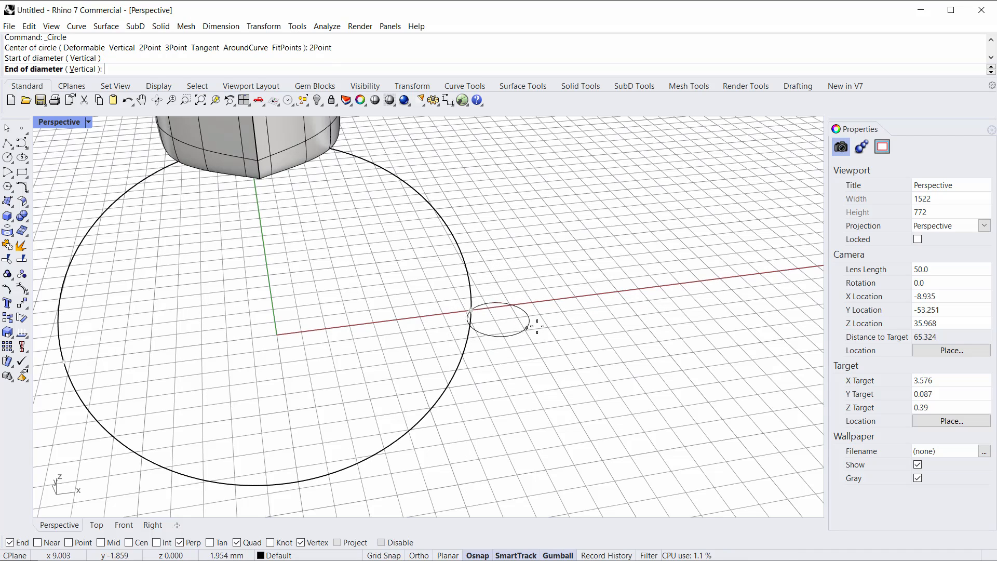
key("Escape")
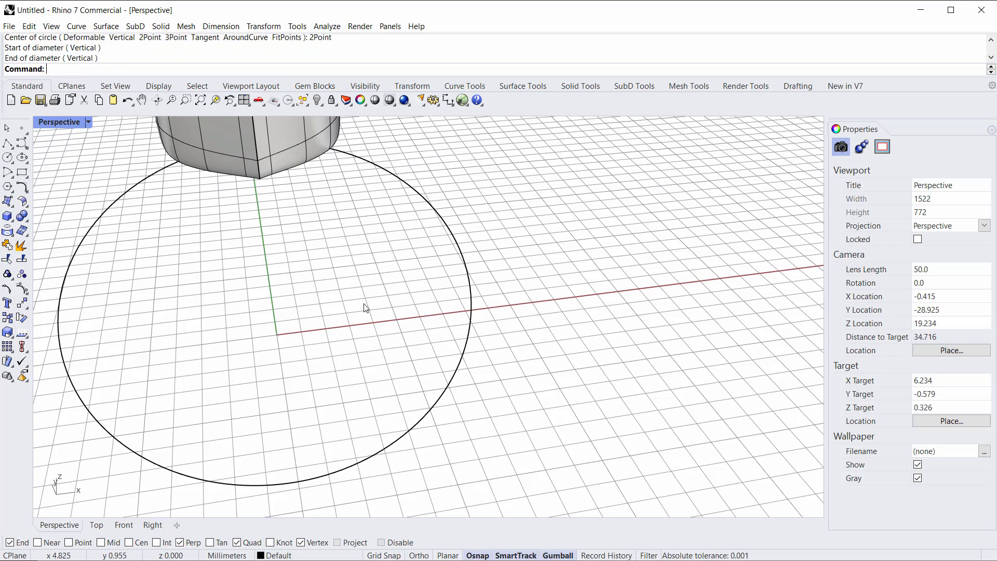
key("Return")
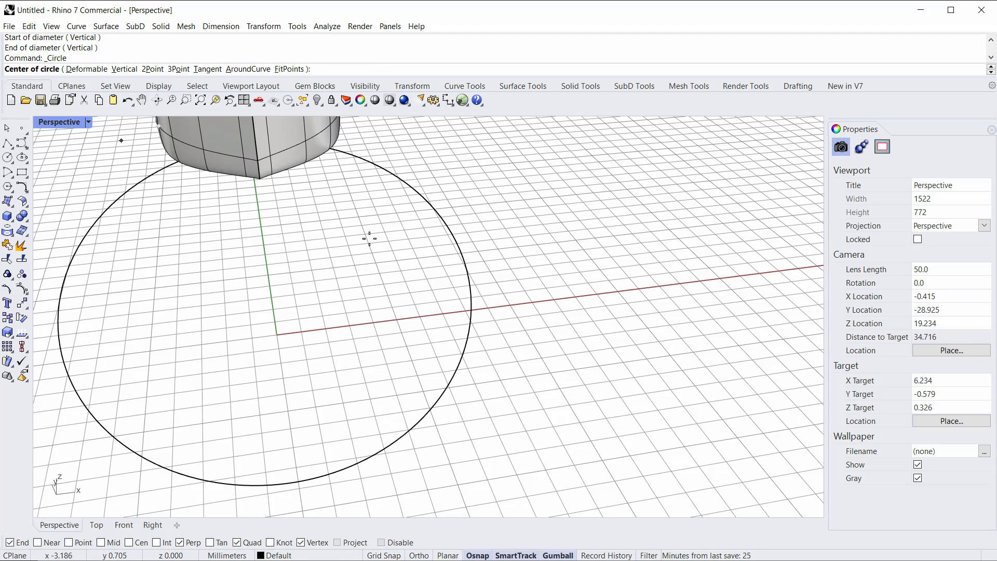
left_click(471, 310)
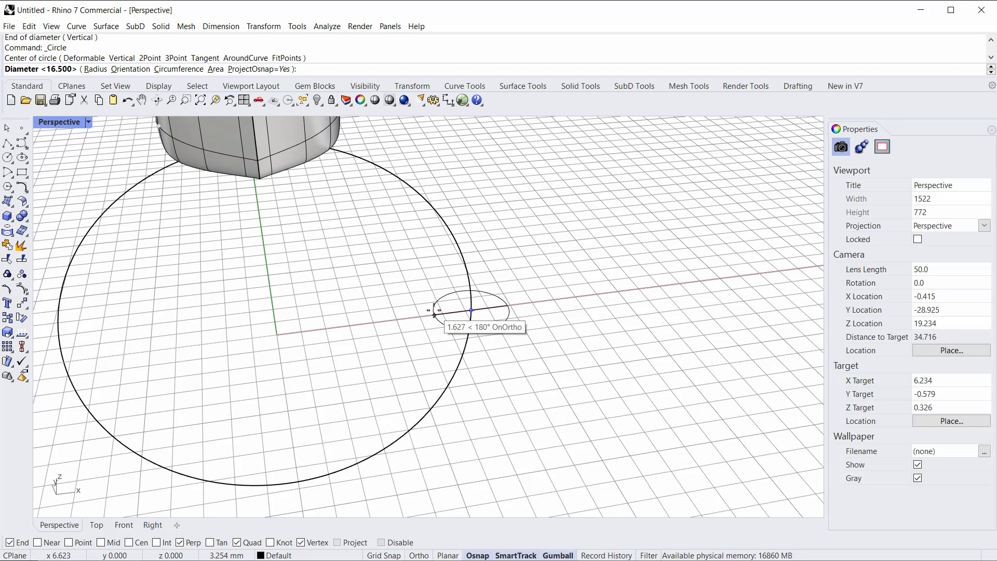
key("Escape")
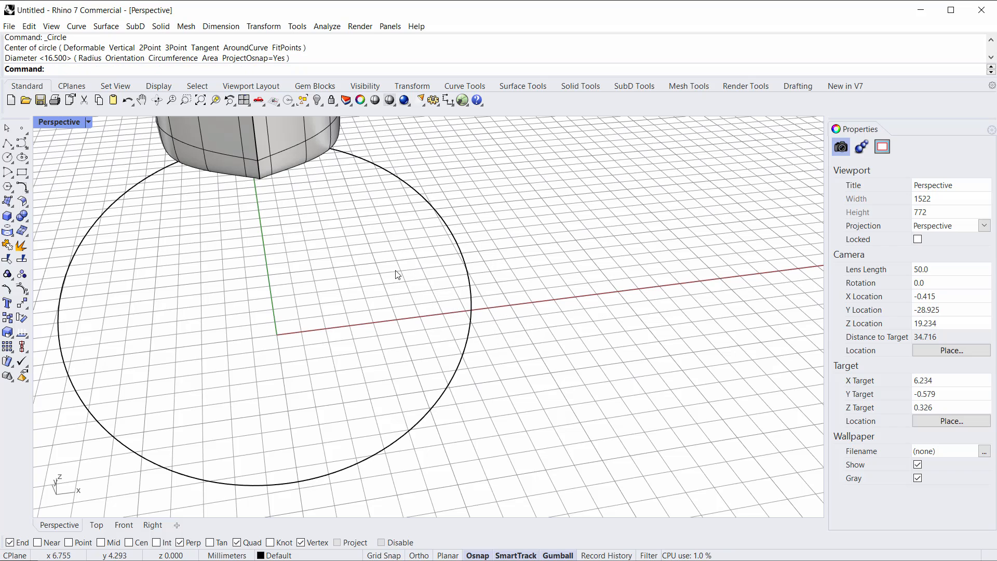
Step: Draw a 2 mm diameter circle by two points, starting at the ring circle's right quadrant point
key("Return")
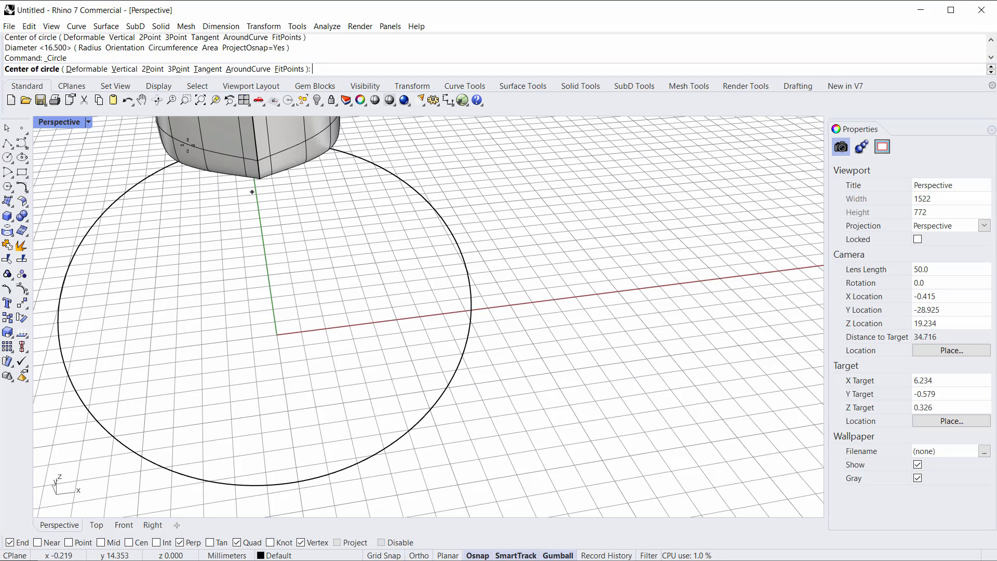
left_click(152, 70)
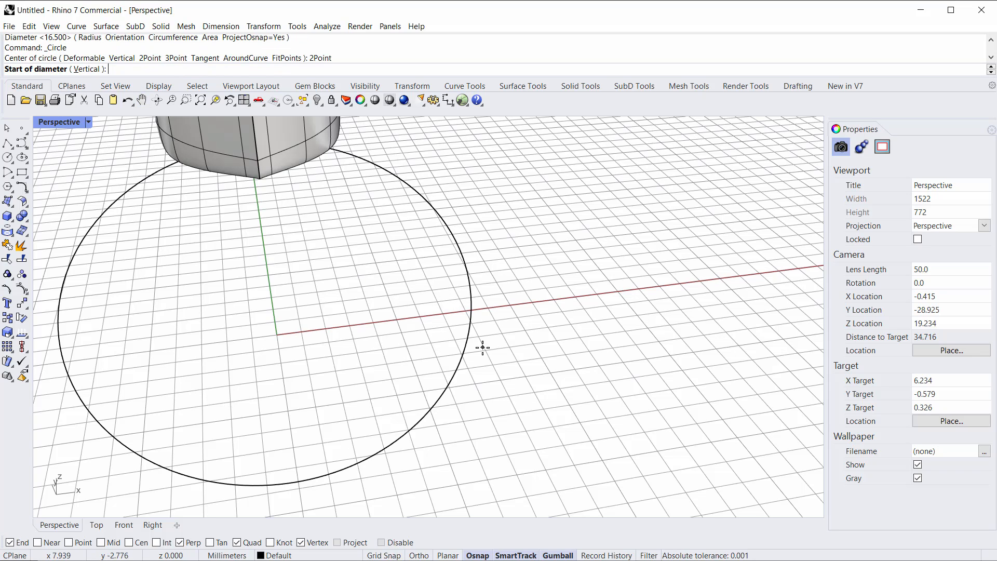
left_click(472, 311)
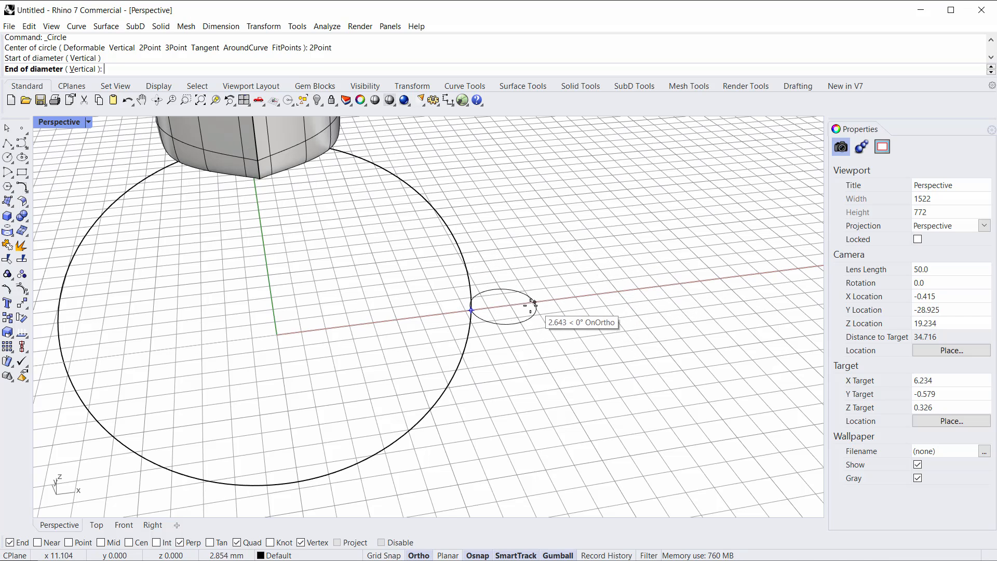
type("2")
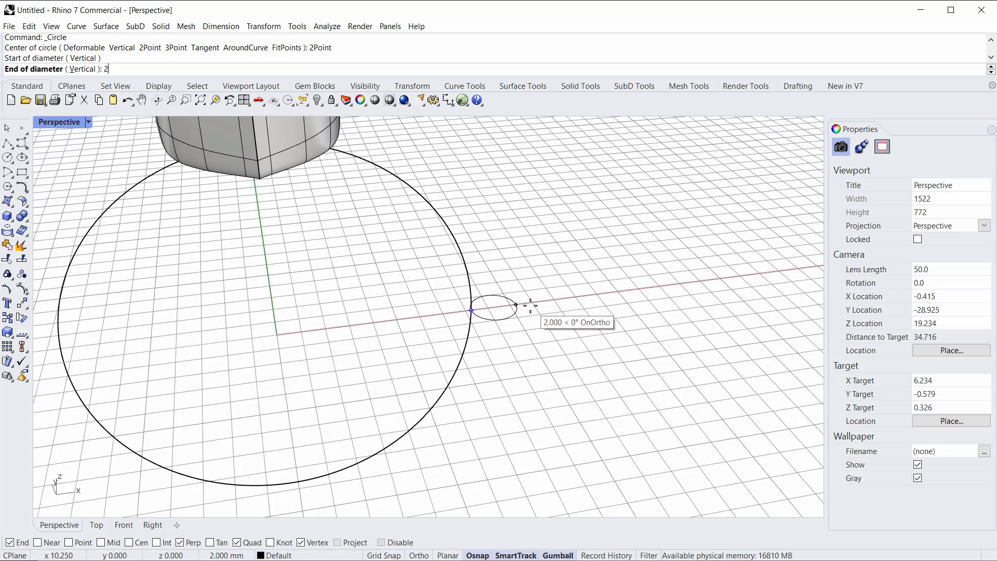
key("Return")
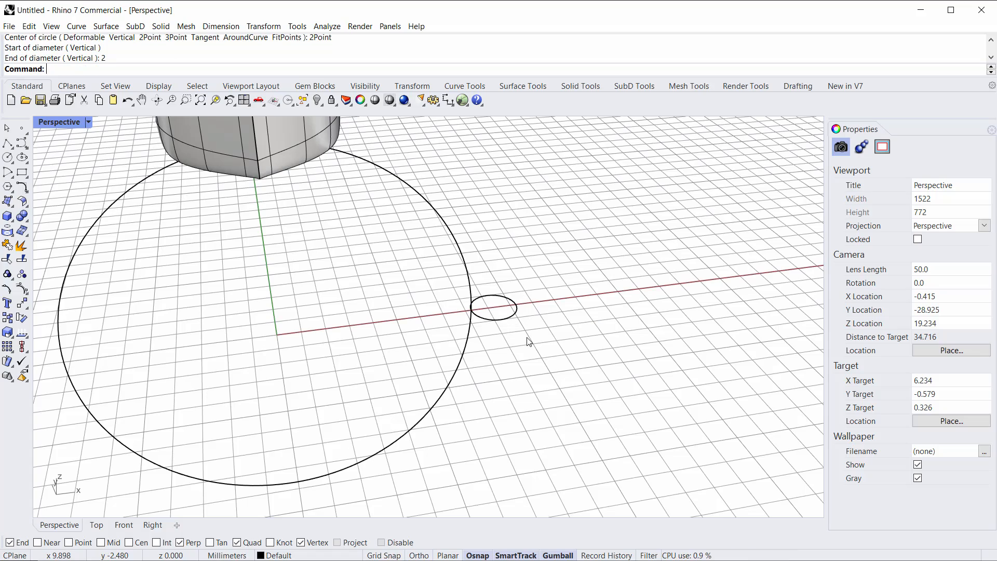
Step: Select the 2 mm circle and reorient it with the gumball so it stands upright at the quadrant
left_click(509, 315)
right_click_drag(519, 324, 539, 357)
left_click(517, 311)
right_click_drag(517, 312, 555, 340)
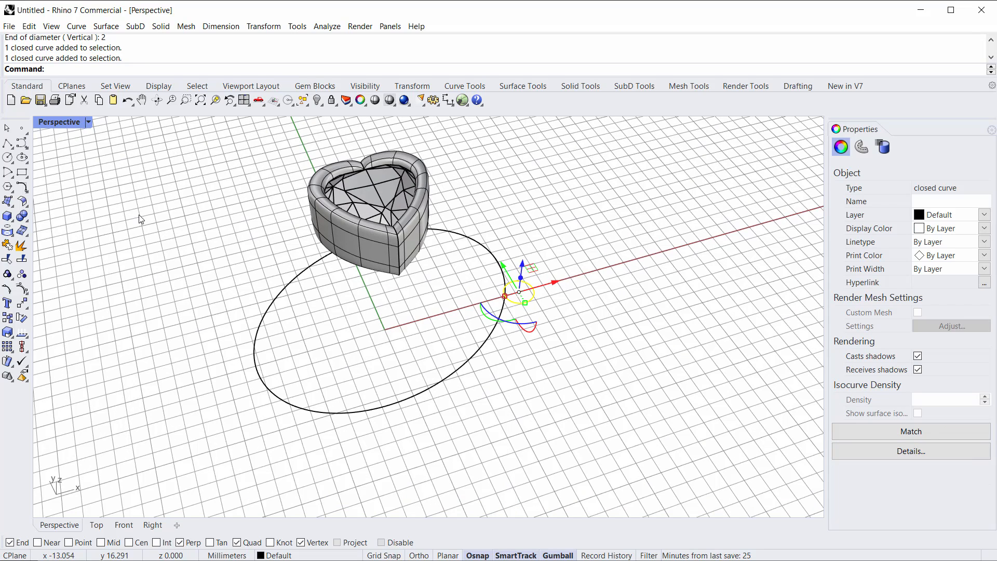
Step: Draw another 2 mm diameter circle by two points at the ring circle's left quadrant point
left_click(9, 159)
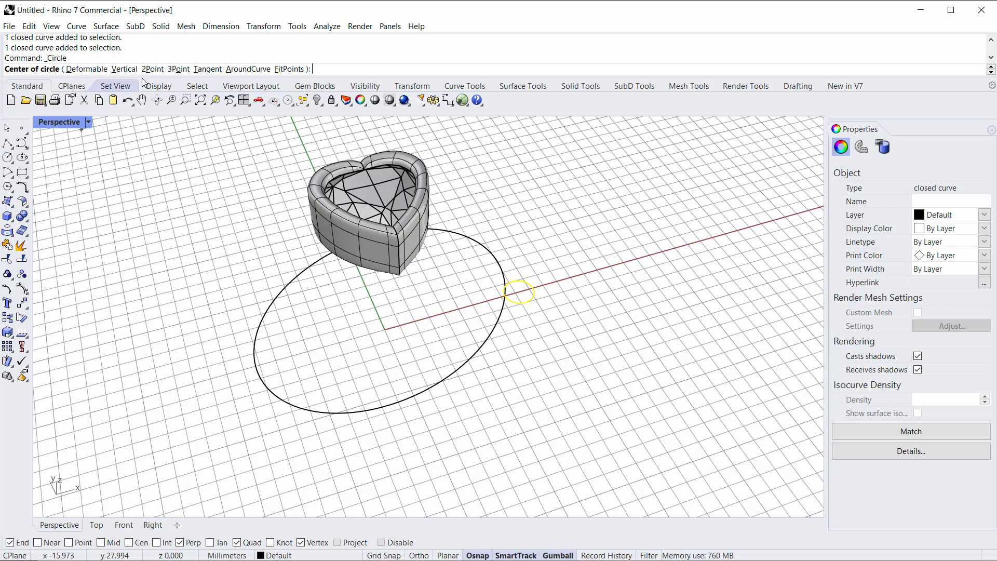
left_click(152, 69)
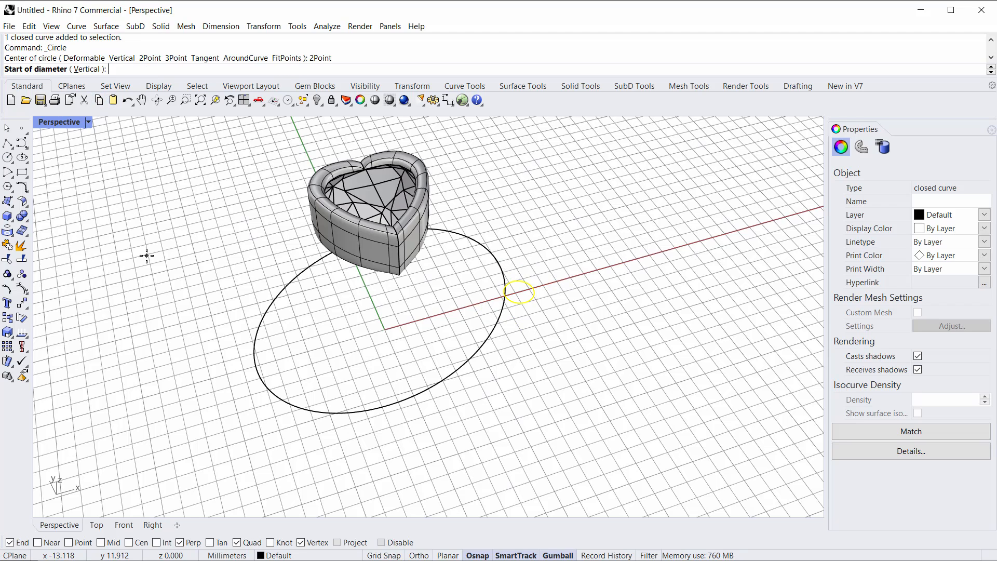
left_click(256, 366)
type("2")
left_click(206, 385, "shift")
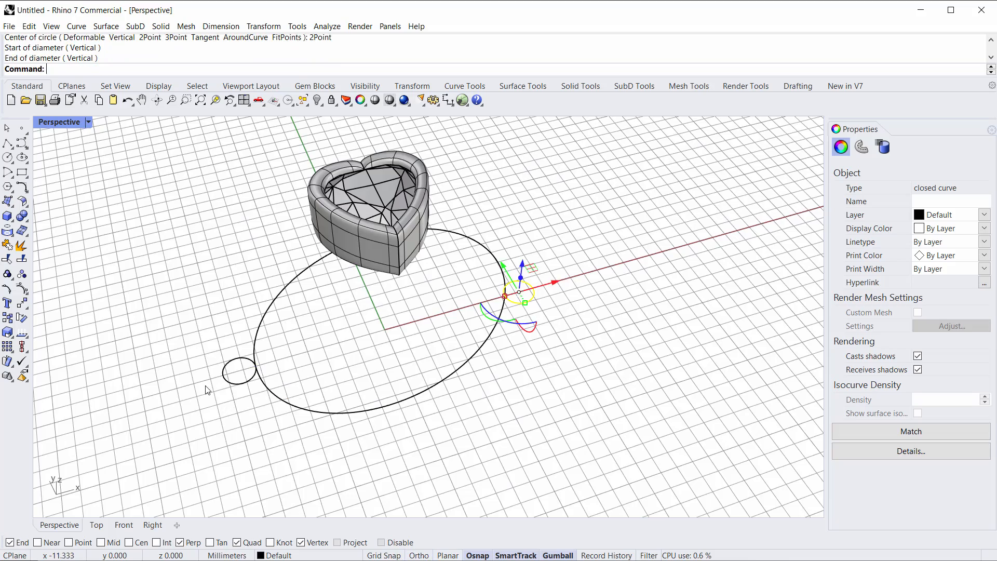
left_click(356, 362)
right_click_drag(355, 362, 551, 306)
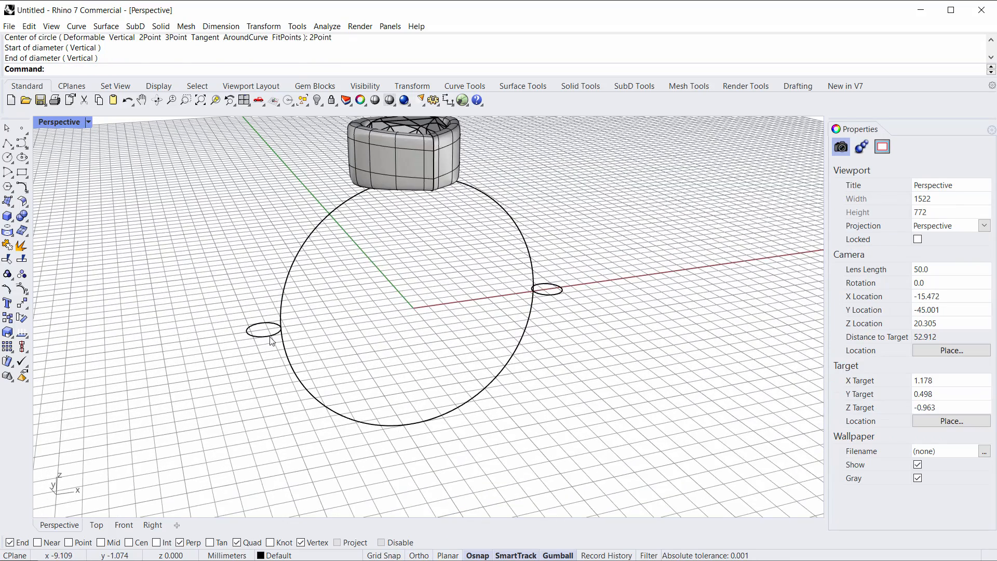
mouse_move(395, 350)
right_mouse_down()
mouse_move(402, 355)
mouse_move(386, 346)
right_mouse_up()
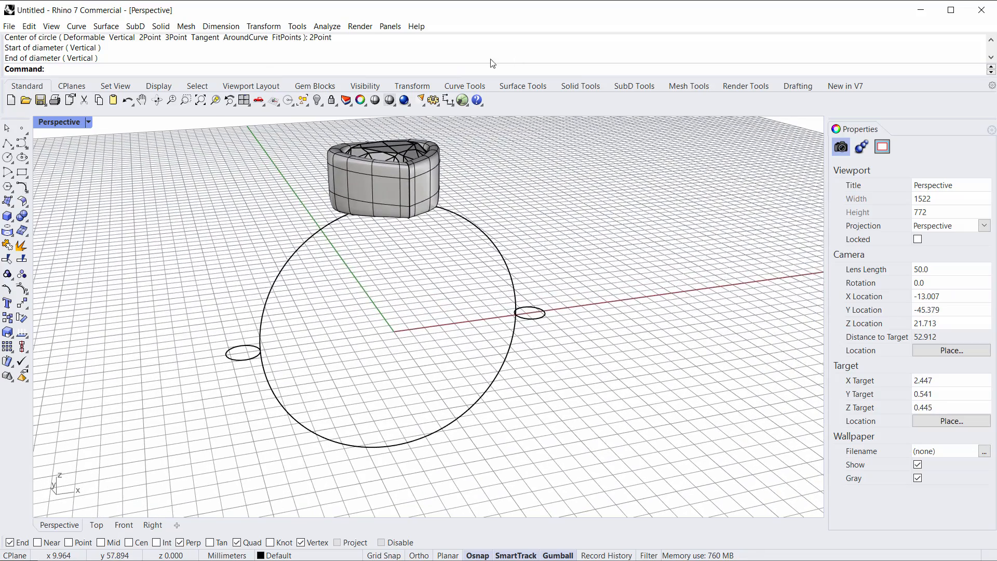
Step: Sweep the two 2 mm circles along the ring circle with SubD Sweep one rail, Freeform and Closed, 8 shape and 8 rail segments
left_click(629, 87)
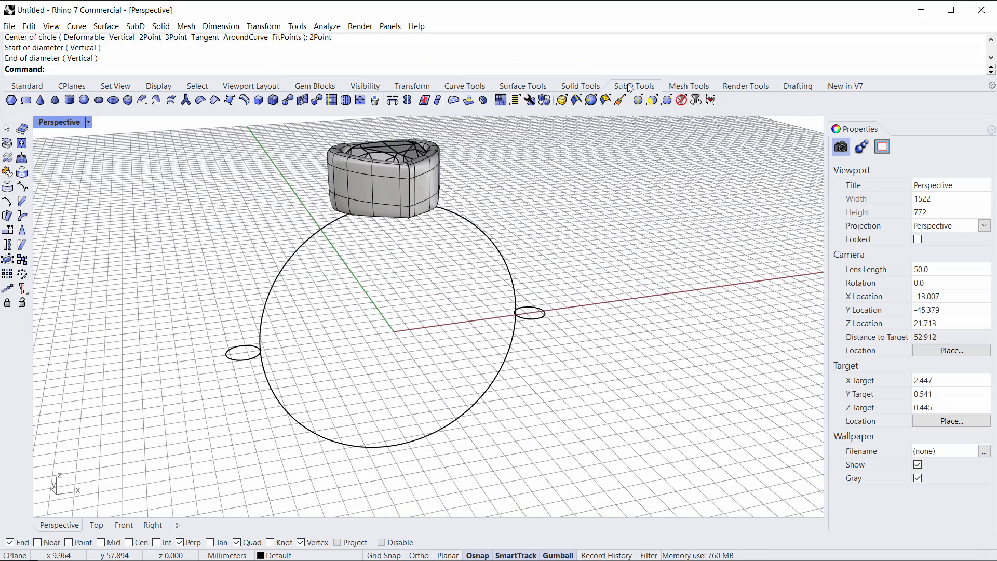
left_click(142, 102)
left_click_drag(547, 430, 465, 370)
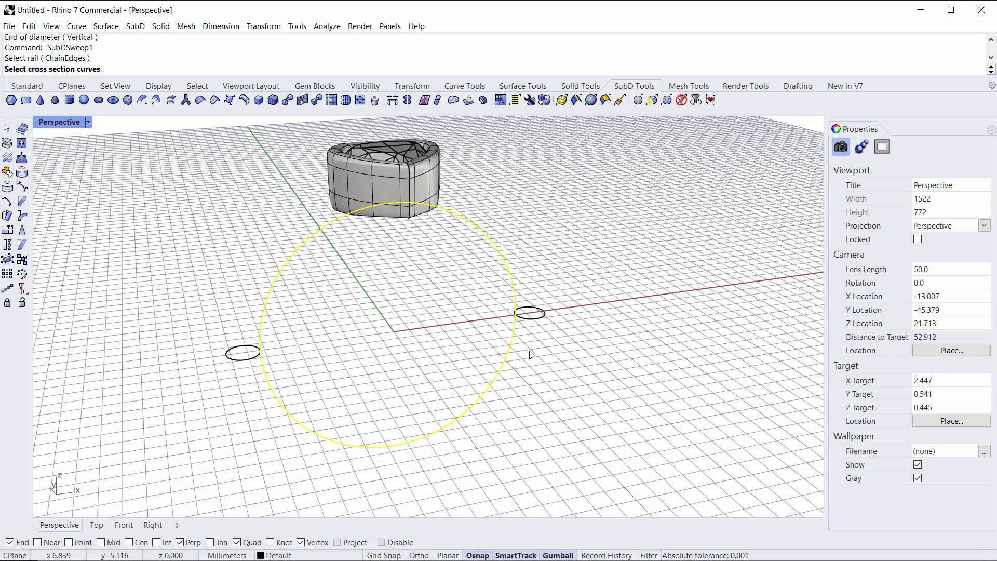
left_click(541, 319)
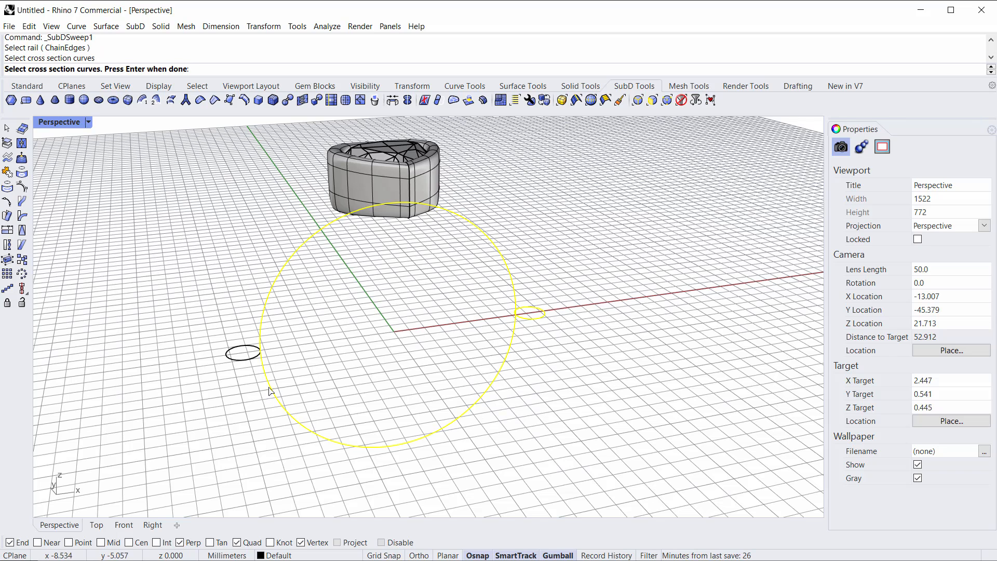
left_click(248, 361)
key("Return")
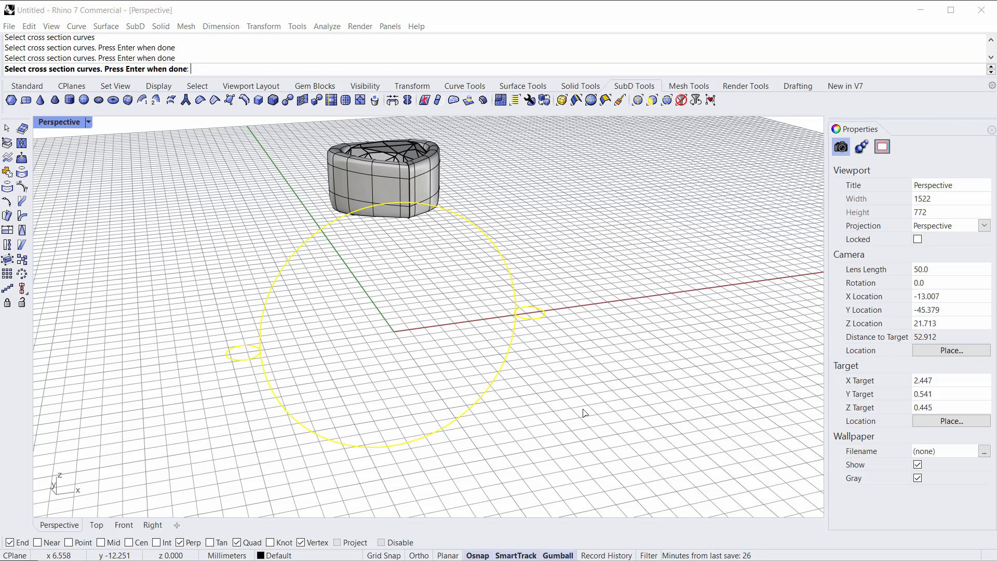
left_click_drag(600, 285, 647, 203)
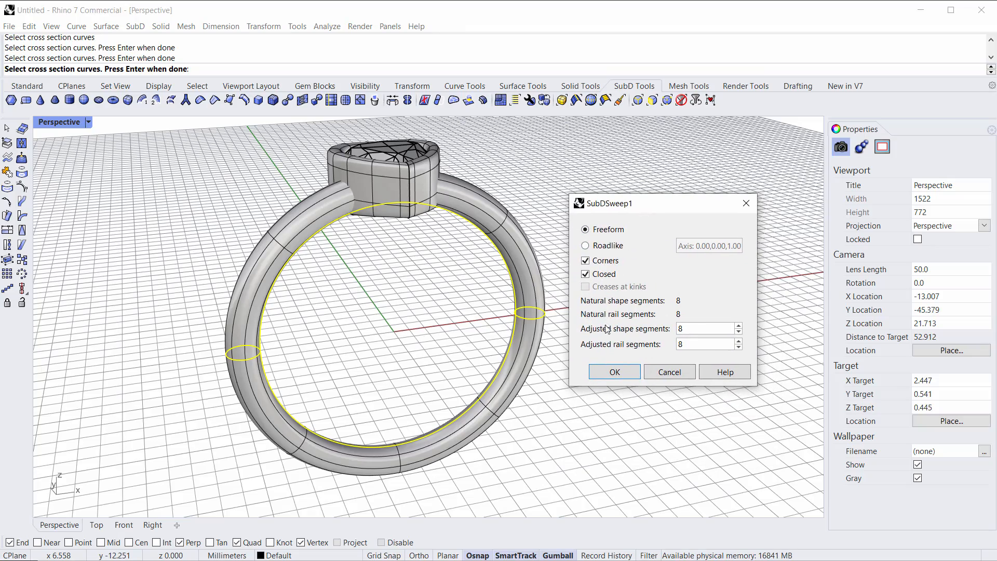
mouse_move(453, 419)
right_mouse_down()
mouse_move(458, 438)
mouse_move(474, 392)
mouse_move(460, 427)
right_mouse_up()
left_click(691, 332)
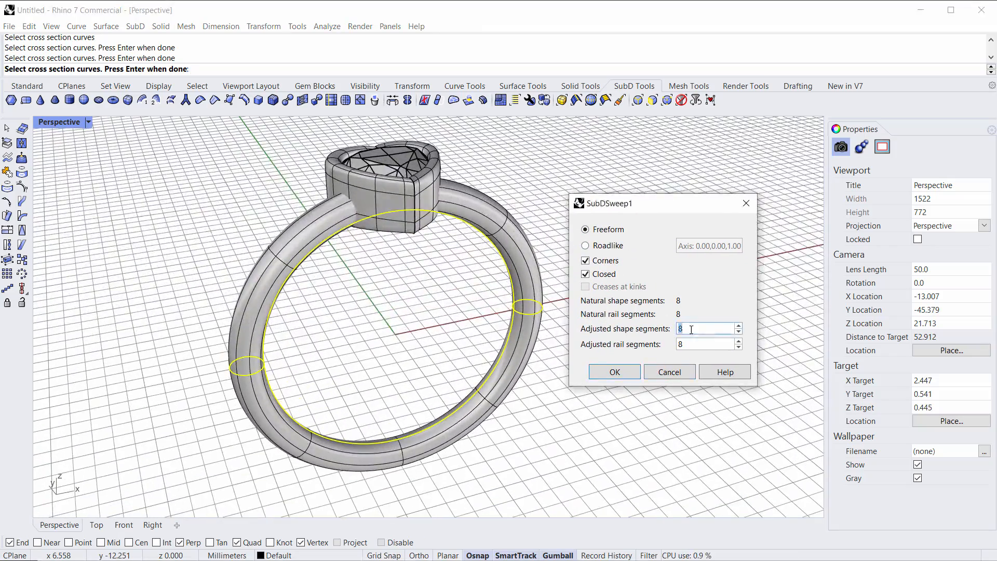
scroll(691, 330, "up", 6)
scroll(691, 330, "down", 6)
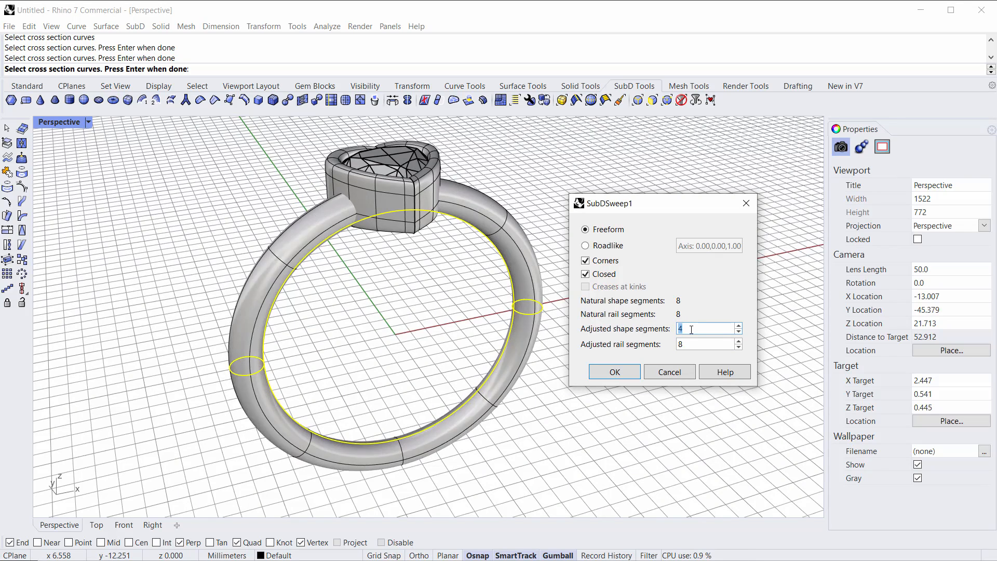
scroll(691, 330, "down", 1)
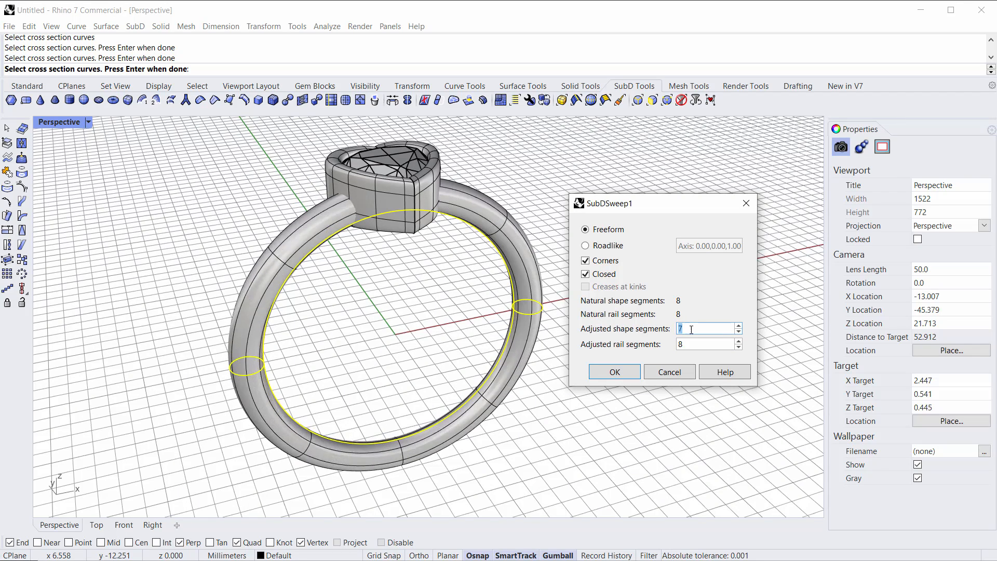
scroll(691, 330, "up", 1)
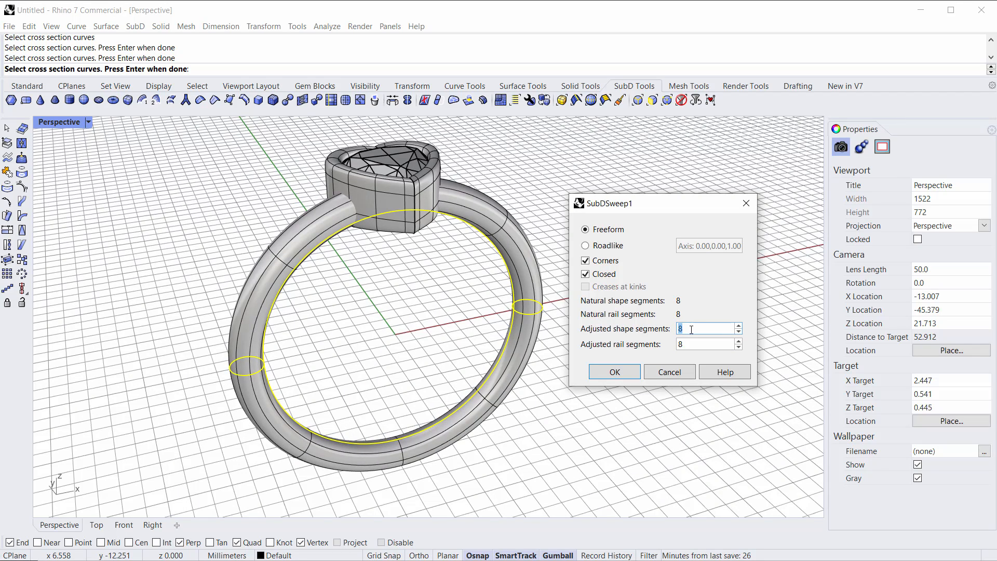
scroll(695, 345, "up", 13)
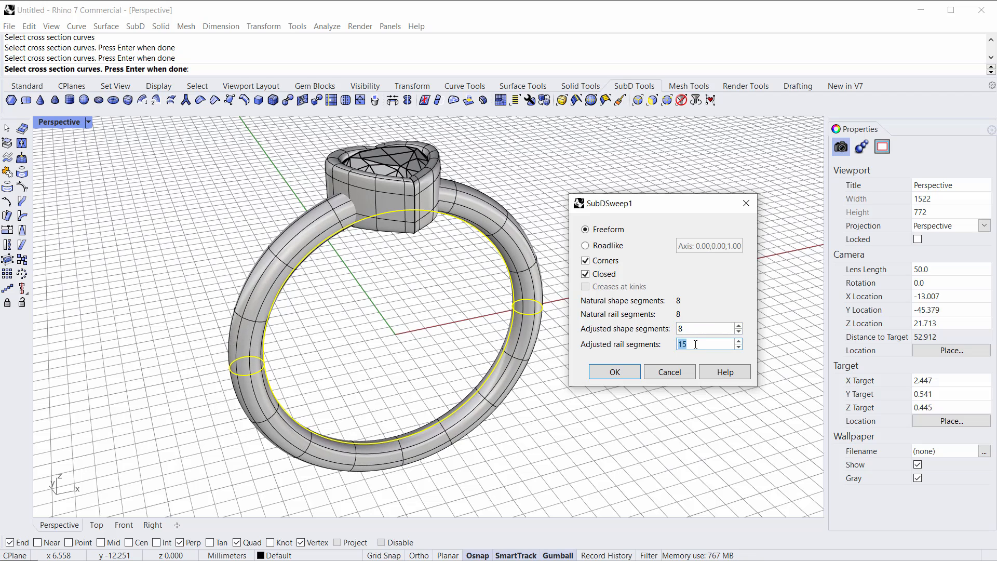
scroll(695, 344, "down", 10)
scroll(695, 344, "down", 3)
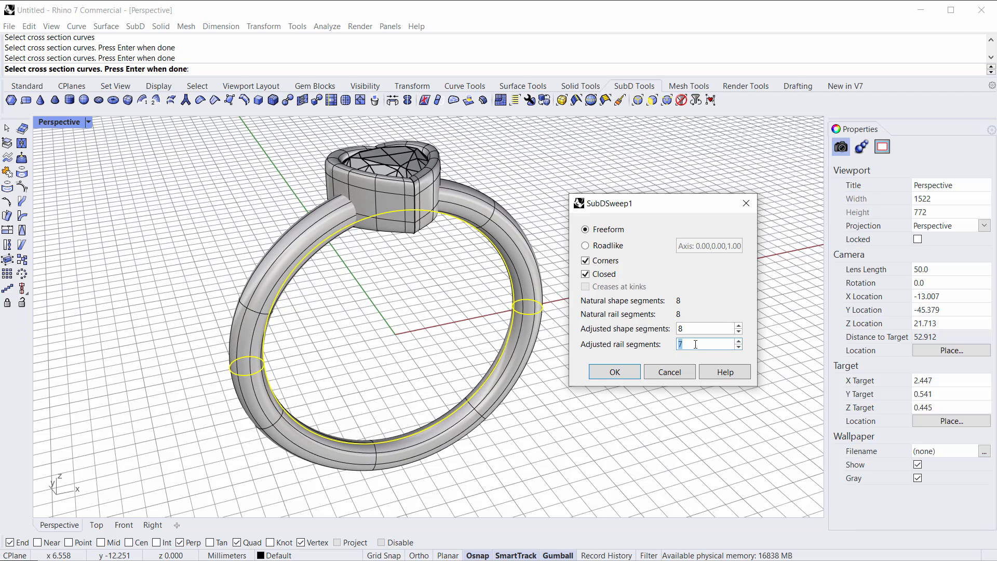
mouse_move(369, 295)
right_mouse_down()
mouse_move(345, 260)
mouse_move(340, 270)
mouse_move(363, 283)
right_mouse_up()
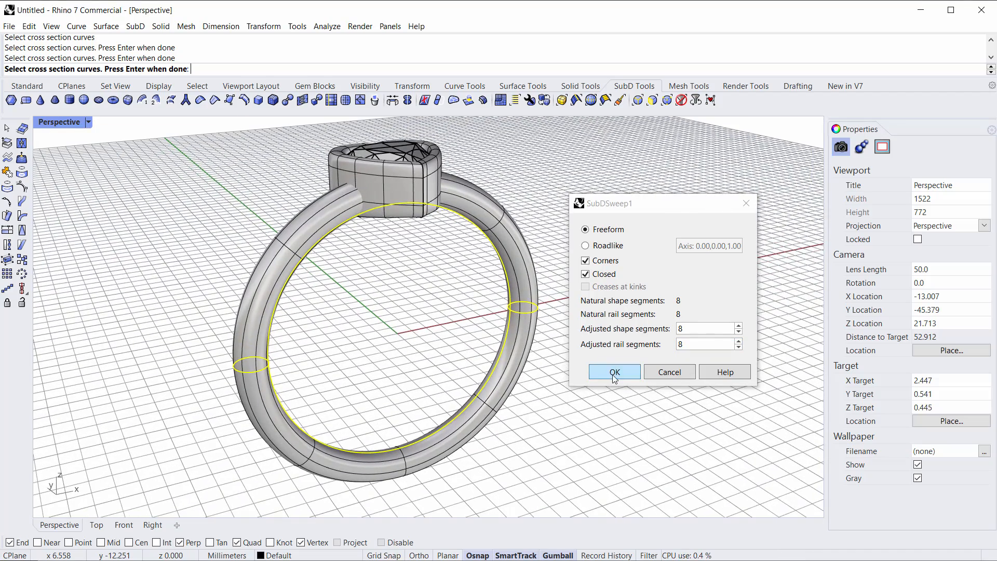
left_click(615, 372)
Step: Hide the heart bezel and its gemstone
right_click_drag(656, 401, 300, 315)
left_click(457, 232)
left_click(299, 315)
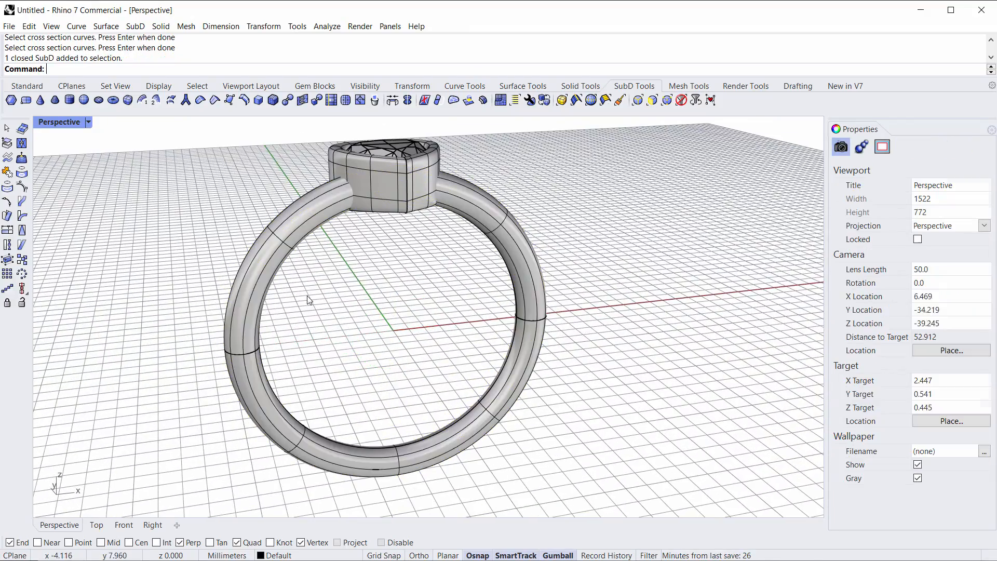
left_click(245, 354)
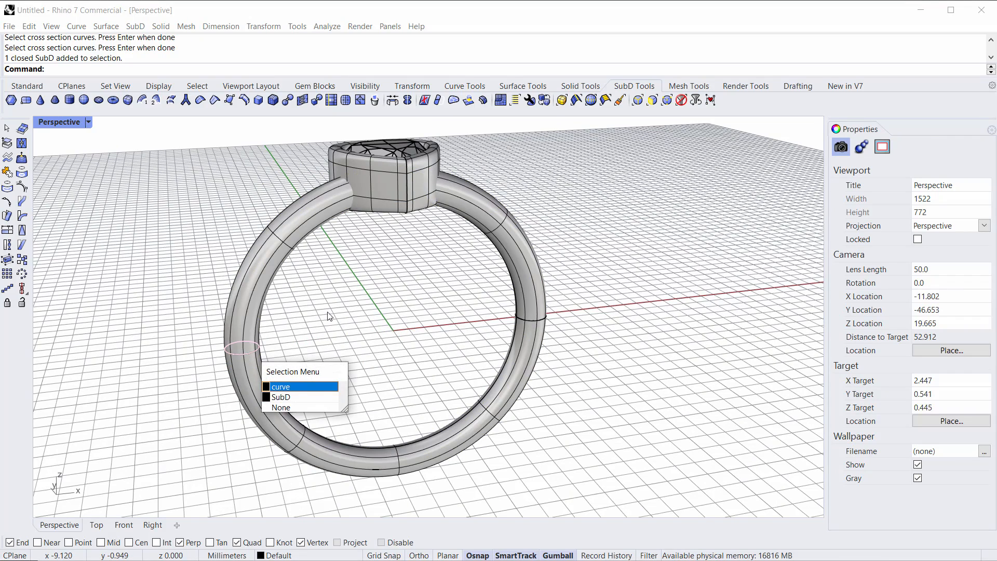
left_click(362, 308)
right_click_drag(364, 307, 332, 258)
right_click_drag(350, 209, 351, 263, "shift")
scroll(351, 210, "up", 3)
right_click_drag(351, 211, 319, 280)
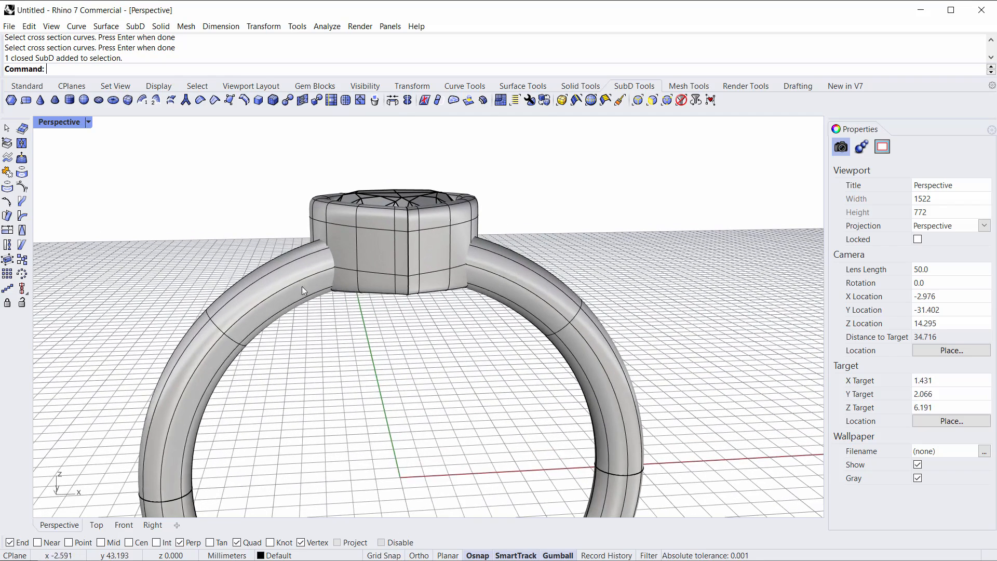
left_click(308, 243)
left_click_drag(485, 180, 381, 211)
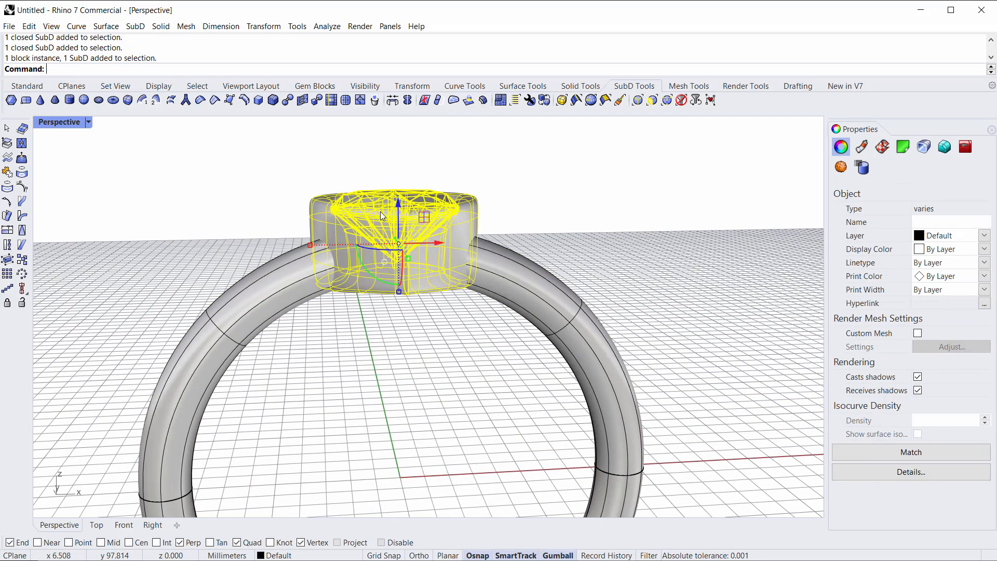
left_click(365, 86)
left_click(14, 99)
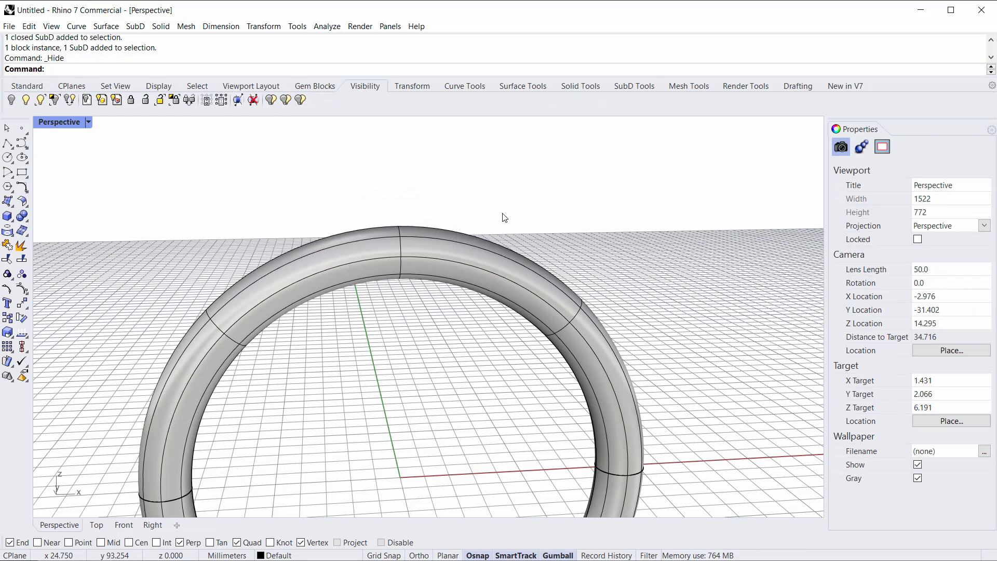
Step: Delete the top faces of the swept shank where the bezel sits, keeping the ring circle
left_click_drag(508, 179, 301, 364)
right_click_drag(353, 401, 424, 356)
right_click_drag(372, 326, 314, 326)
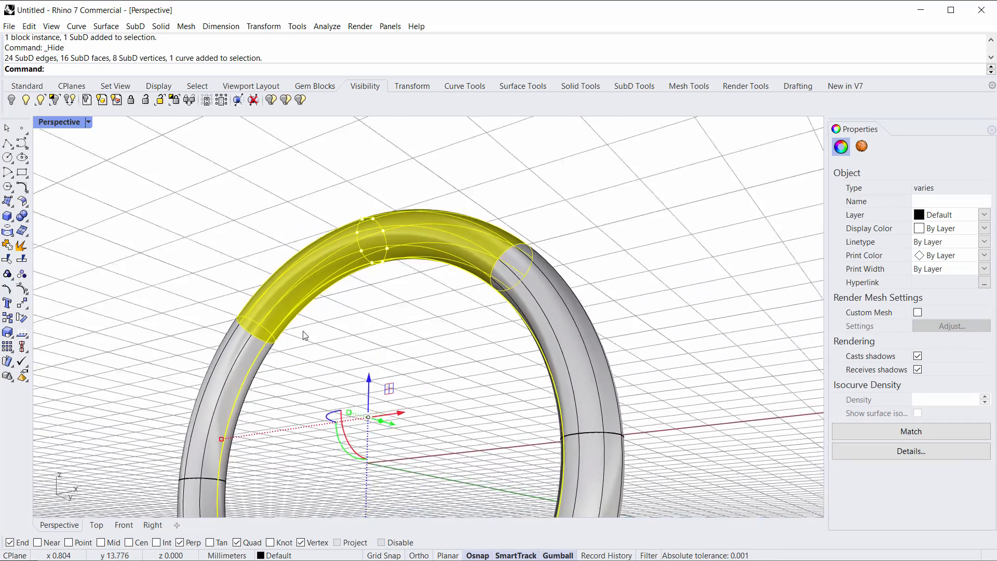
scroll(253, 369, "up", 9)
left_click(248, 359, "ctrl")
scroll(260, 359, "down", 9)
right_click_drag(286, 351, 385, 362)
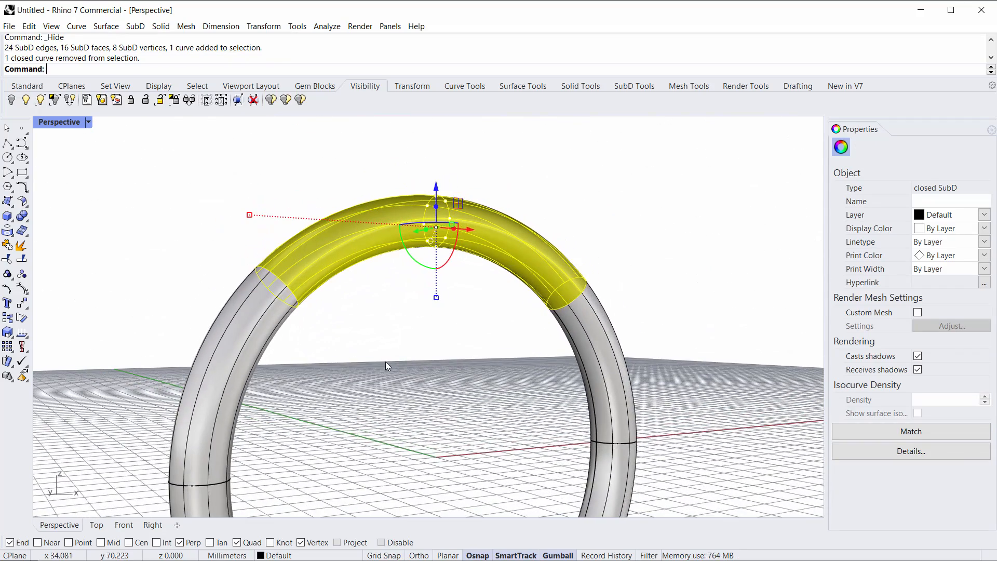
key("Delete")
Step: Show the hidden bezel and gemstone again
right_click_drag(410, 305, 372, 347)
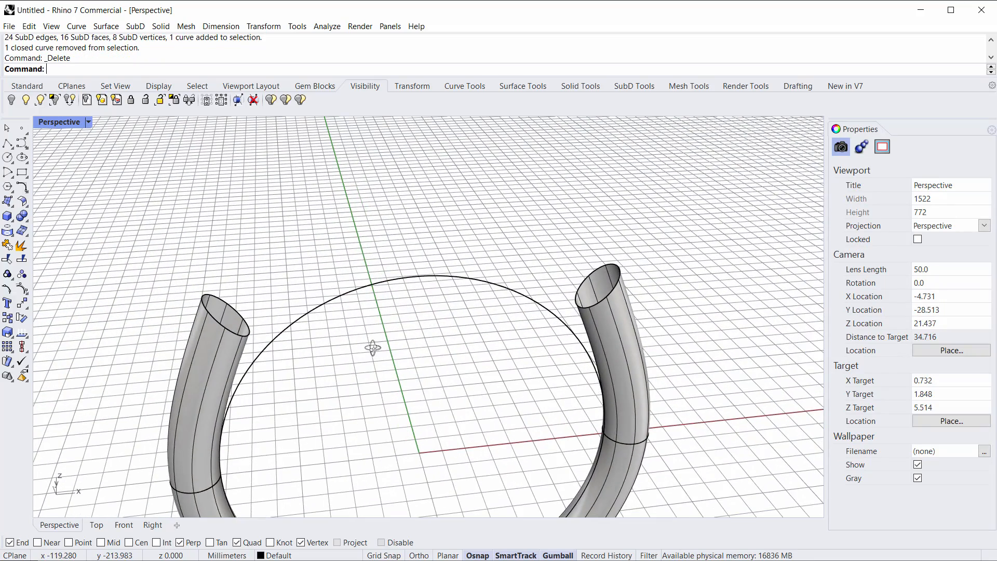
right_click_drag(381, 396, 410, 336)
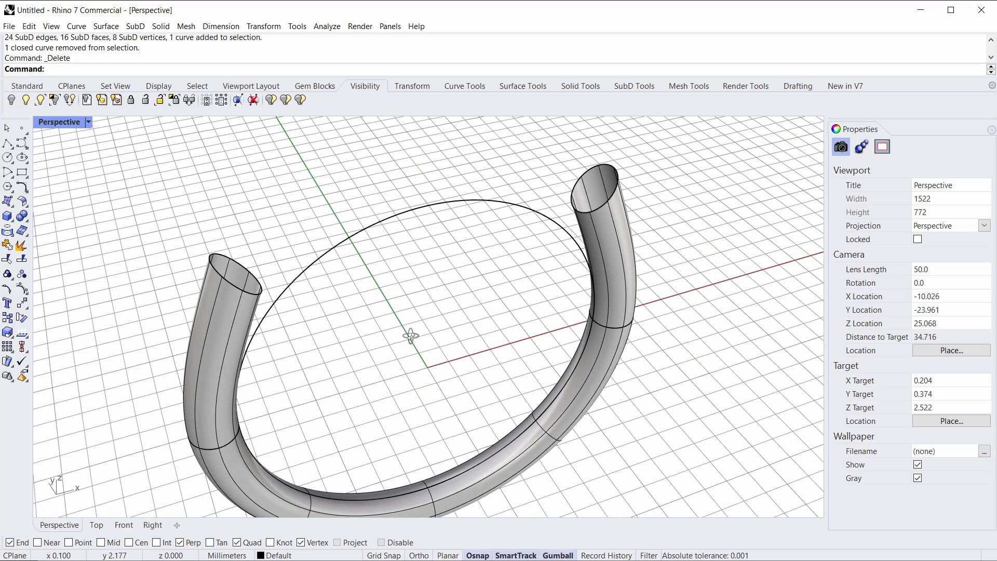
left_click(25, 99)
right_click_drag(263, 181, 268, 268, "shift")
left_click(636, 84)
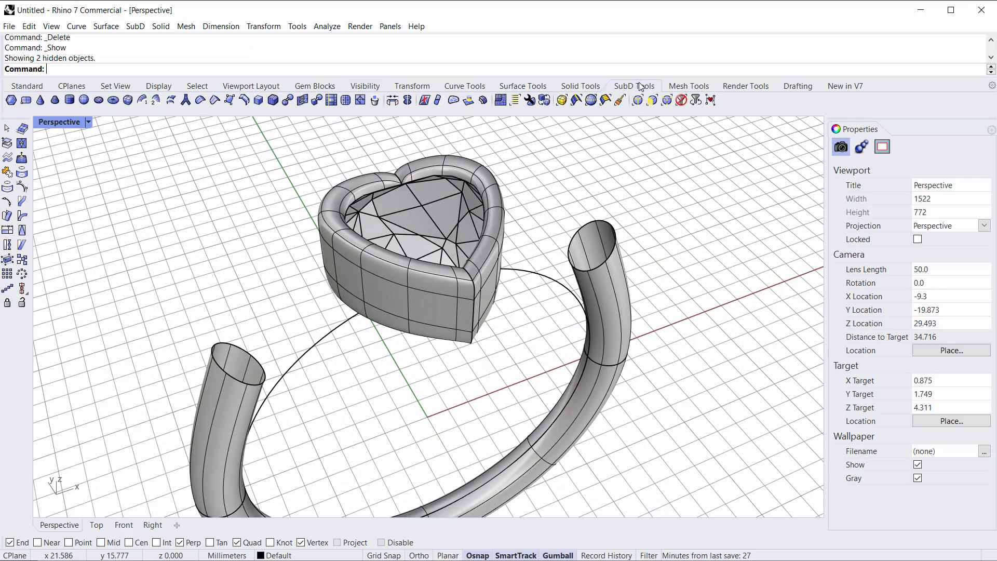
Step: Try to bridge the open shank end to the bezel with SubD Bridge
right_click_drag(510, 317, 465, 296)
scroll(185, 291, "up", 5)
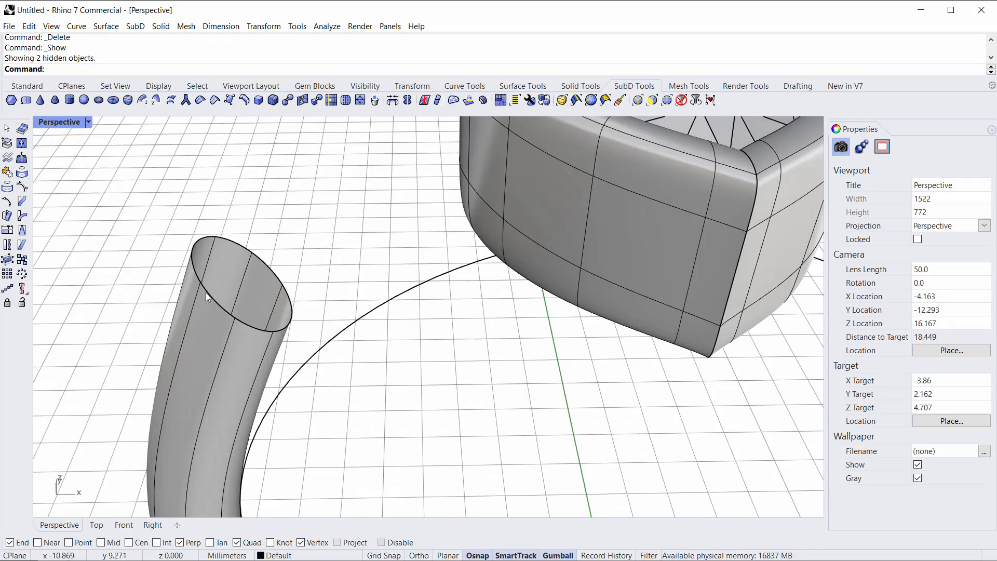
scroll(448, 245, "down", 5)
right_click_drag(447, 246, 450, 275)
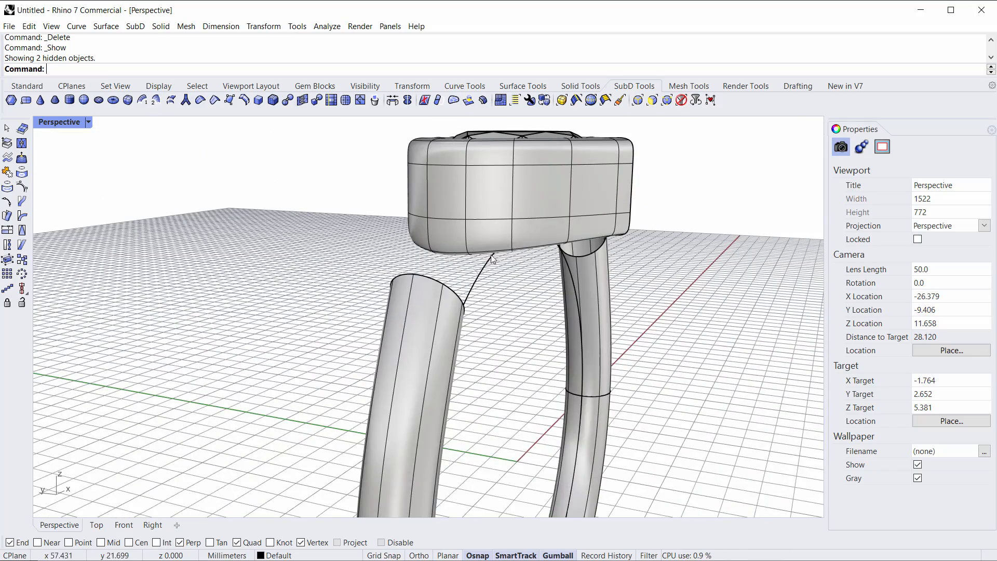
right_click_drag(535, 219, 360, 298)
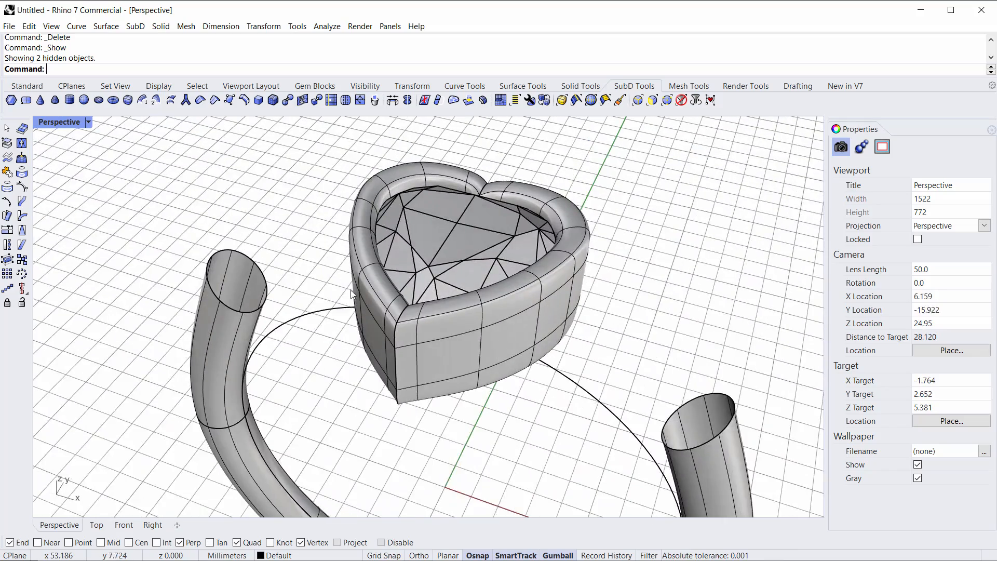
left_click(393, 101)
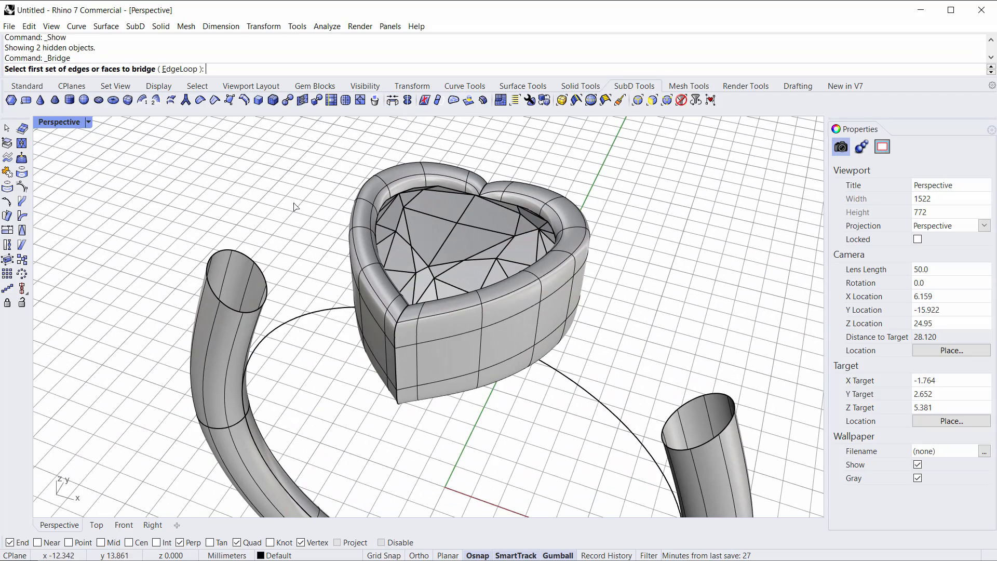
right_click_drag(331, 192, 253, 185)
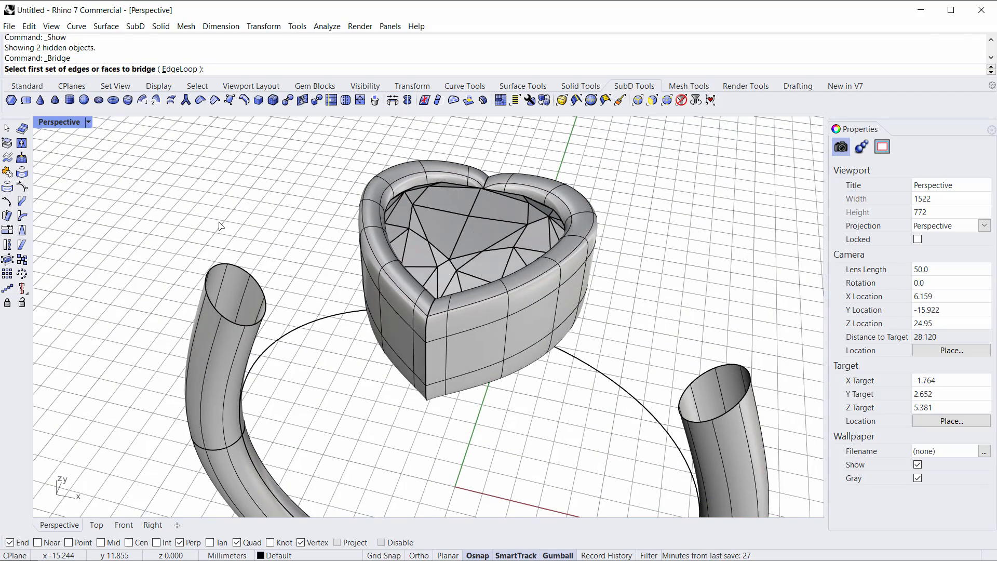
left_click(243, 274)
right_click_drag(243, 274, 447, 241)
left_click(456, 223)
right_click_drag(592, 271, 269, 235)
right_click(308, 269)
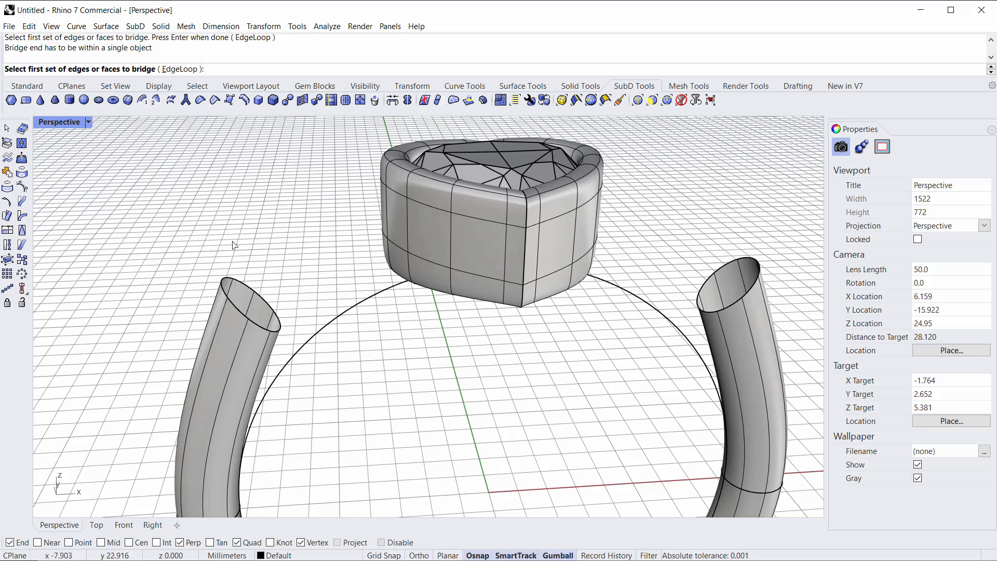
key("Escape")
right_click_drag(226, 237, 244, 298)
scroll(258, 338, "up", 2)
scroll(258, 338, "up", 1)
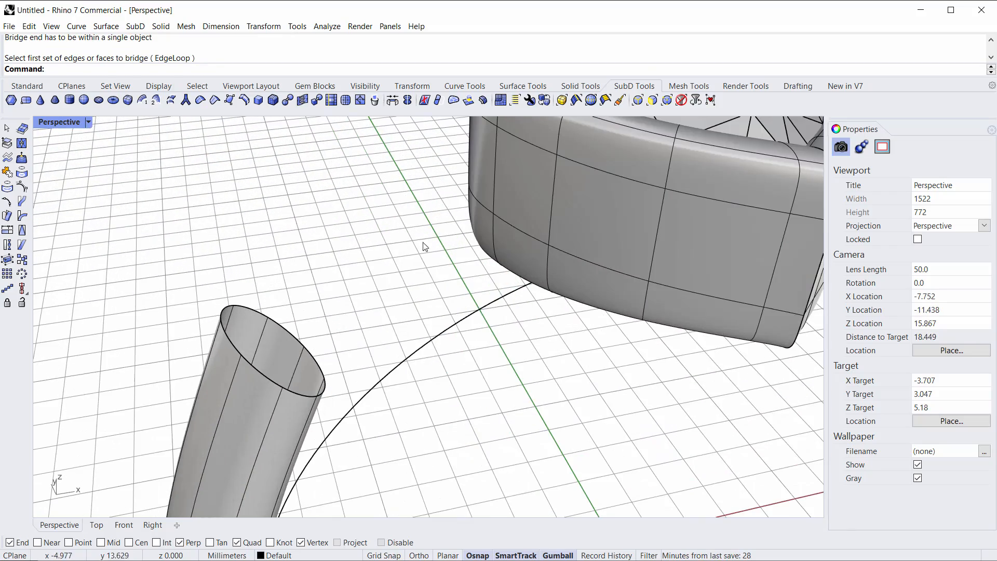
left_click(639, 101)
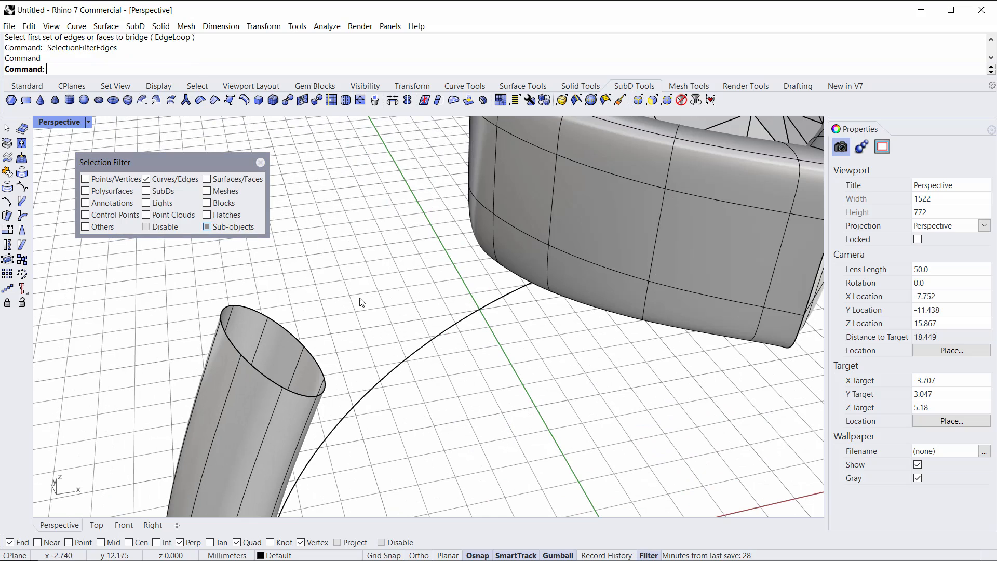
double_click(250, 308)
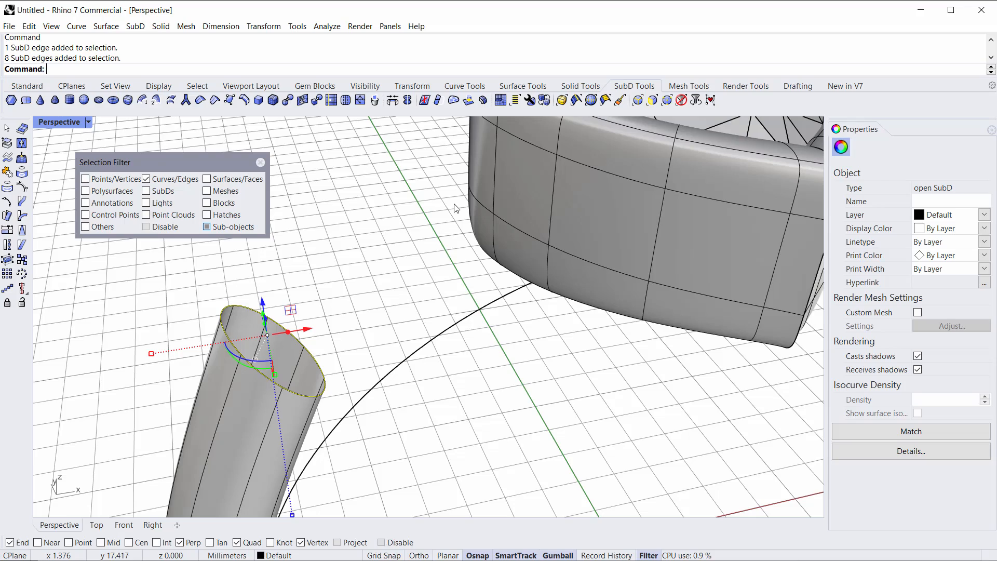
left_click(409, 239)
right_click_drag(394, 281, 443, 288)
right_click_drag(546, 238, 494, 271, "shift")
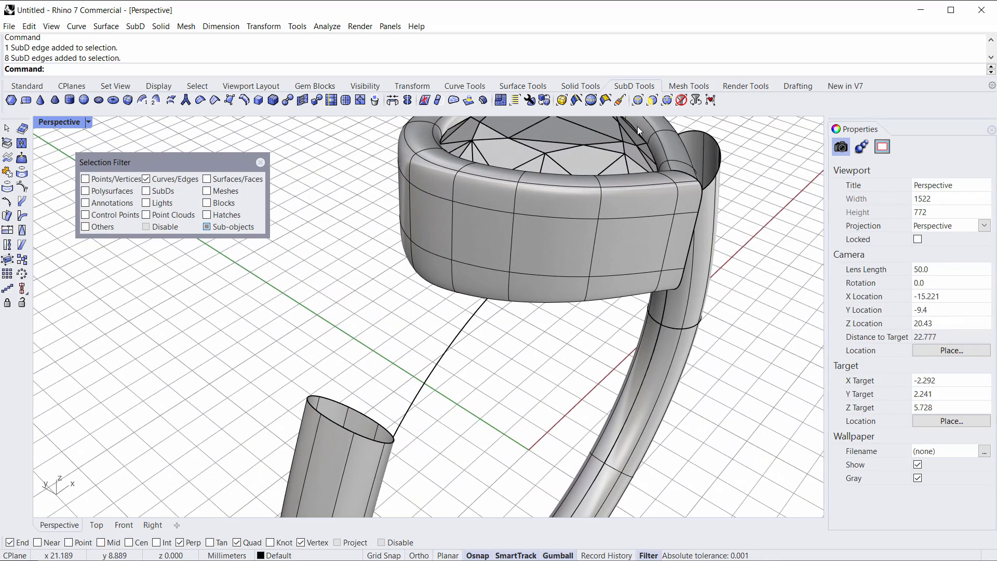
Step: Switch the selection filter to faces and delete the bezel's side faces where the shank will join
left_click(652, 100)
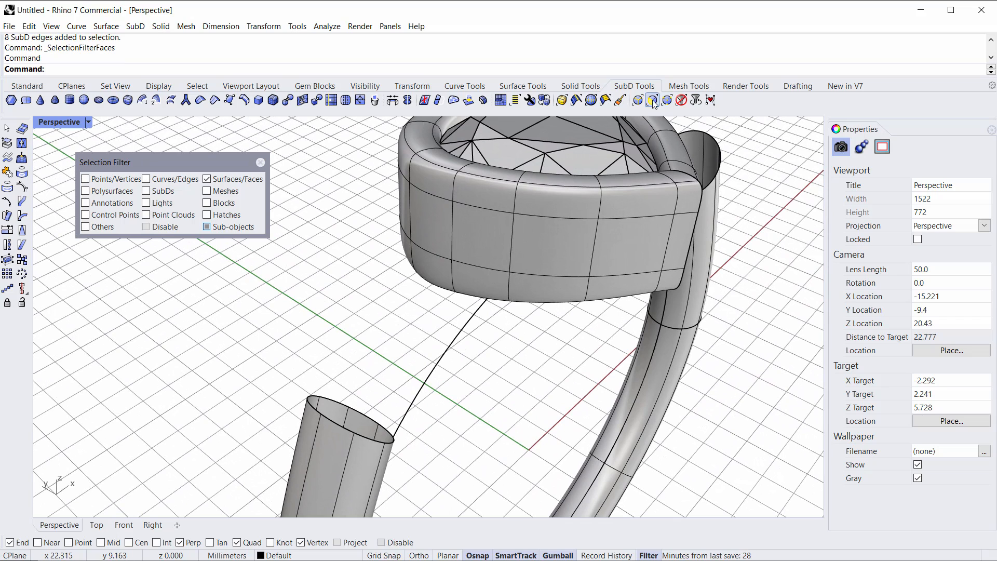
left_click(443, 235)
left_click(482, 247, "shift")
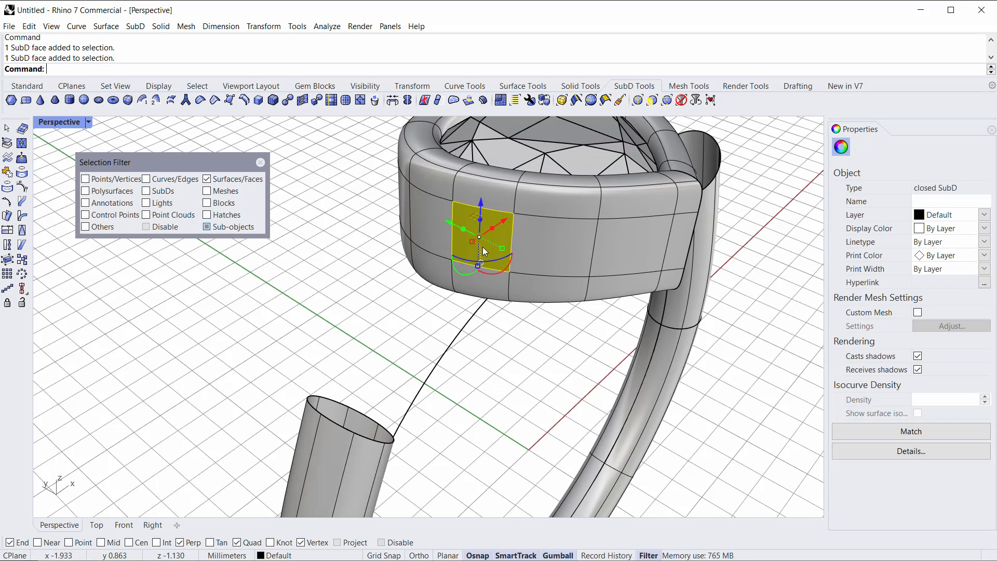
left_click(493, 248, "shift")
right_click_drag(532, 246, 554, 266)
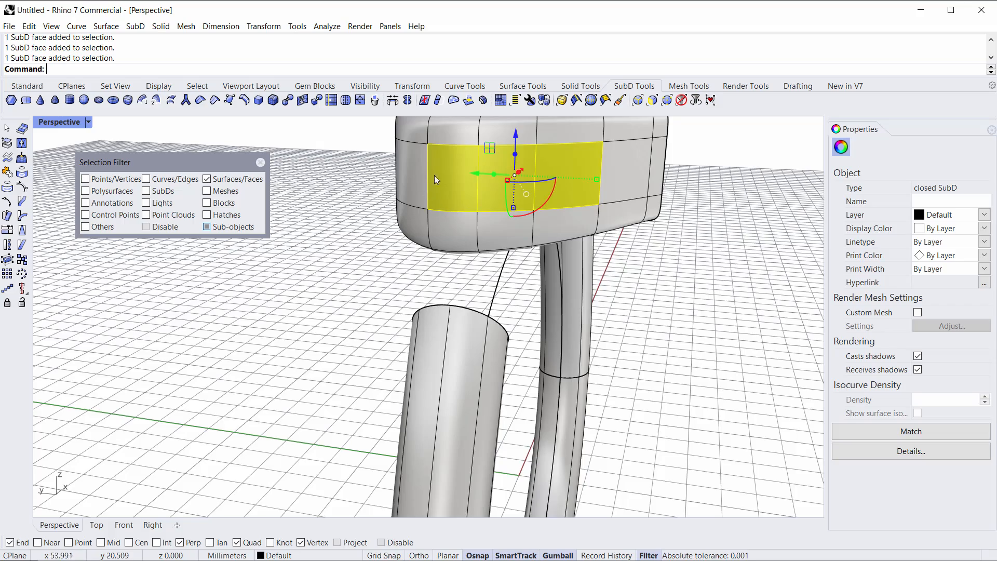
right_click_drag(597, 165, 438, 251)
key("Delete")
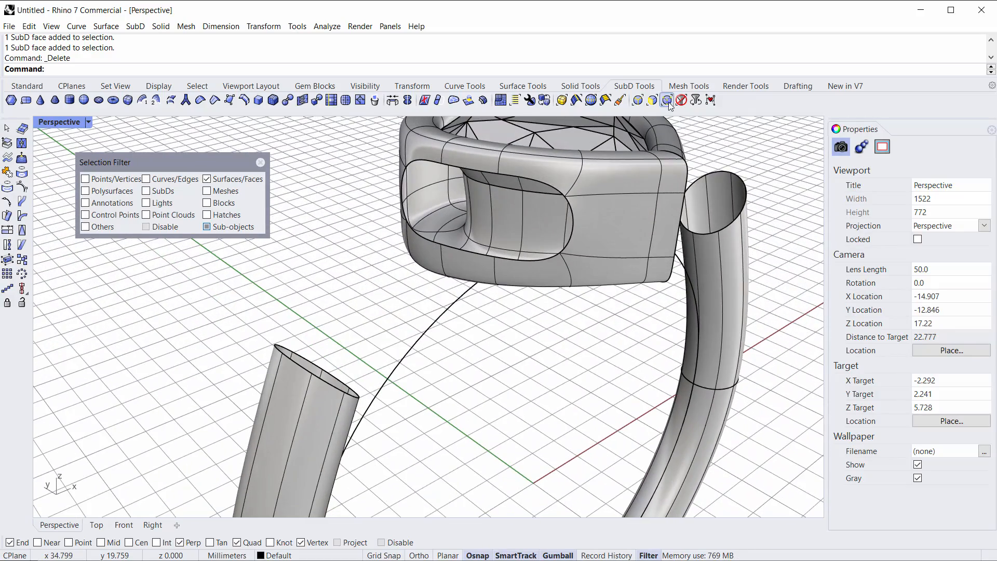
Step: Select the edge loops of the bezel opening and the open shank end, and bridge them with SubD Bridge using 1 segment
left_click(638, 99)
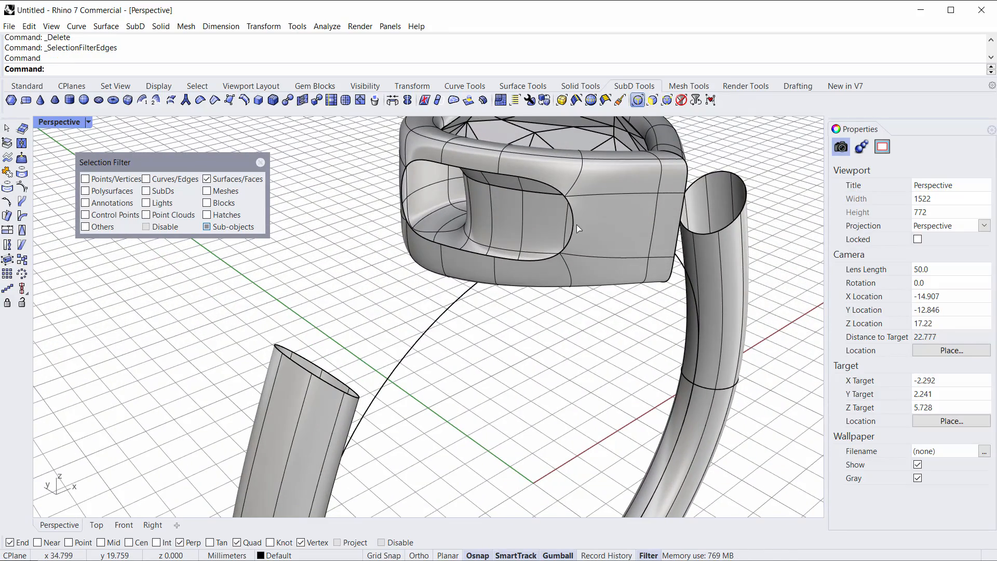
double_click(529, 259)
right_click_drag(353, 345, 356, 366)
double_click(287, 364, "shift")
left_click(393, 101)
right_click_drag(453, 439, 436, 385)
scroll(386, 321, "up", 4)
right_click_drag(387, 321, 406, 272)
right_click_drag(495, 252, 523, 298)
left_click(696, 253)
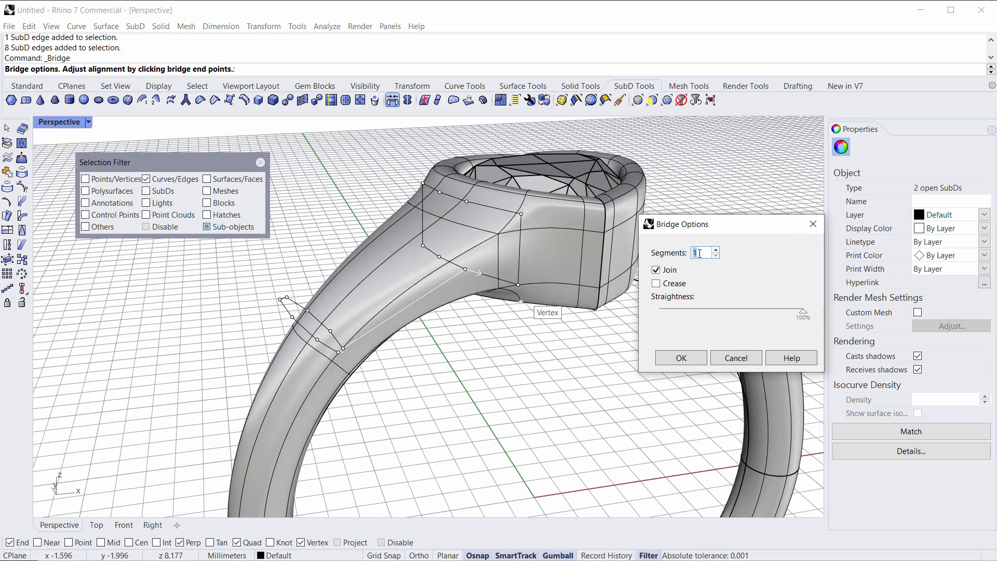
type("7")
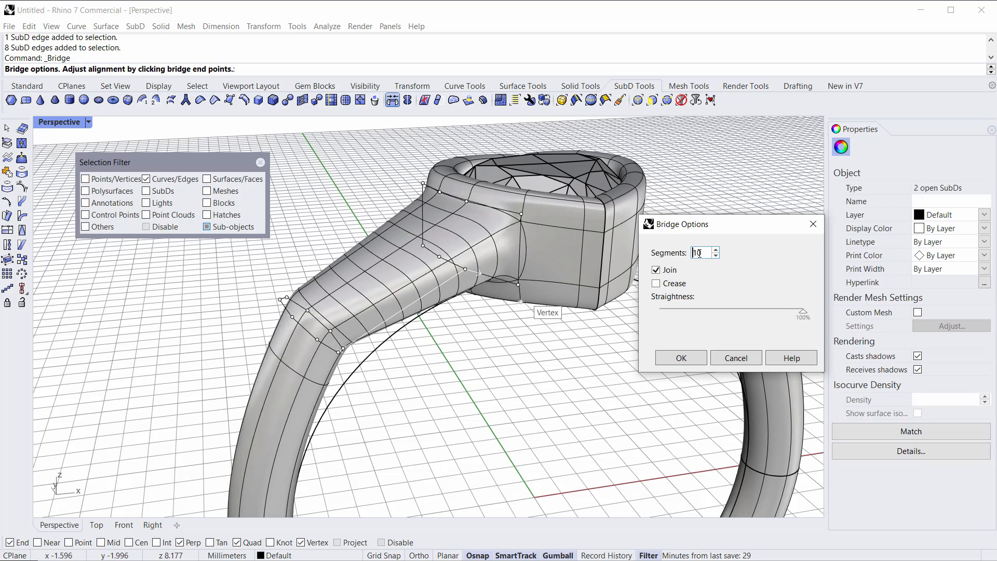
key("BackSpace")
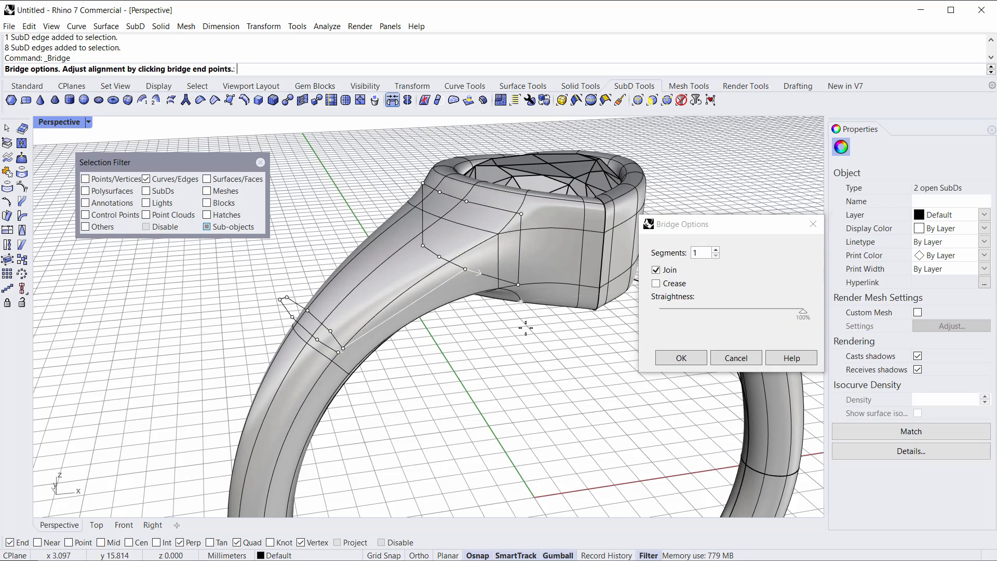
left_click(680, 358)
Step: Orbit and zoom around the new bridge to inspect how it joins the shank and bezel
right_click_drag(597, 394, 501, 396)
right_click_drag(387, 297, 347, 285)
scroll(341, 263, "up", 4)
scroll(334, 328, "down", 4)
right_click_drag(333, 329, 406, 289, "shift")
double_click(372, 298)
left_click_drag(392, 274, 397, 294)
key("Escape")
scroll(462, 234, "up", 6)
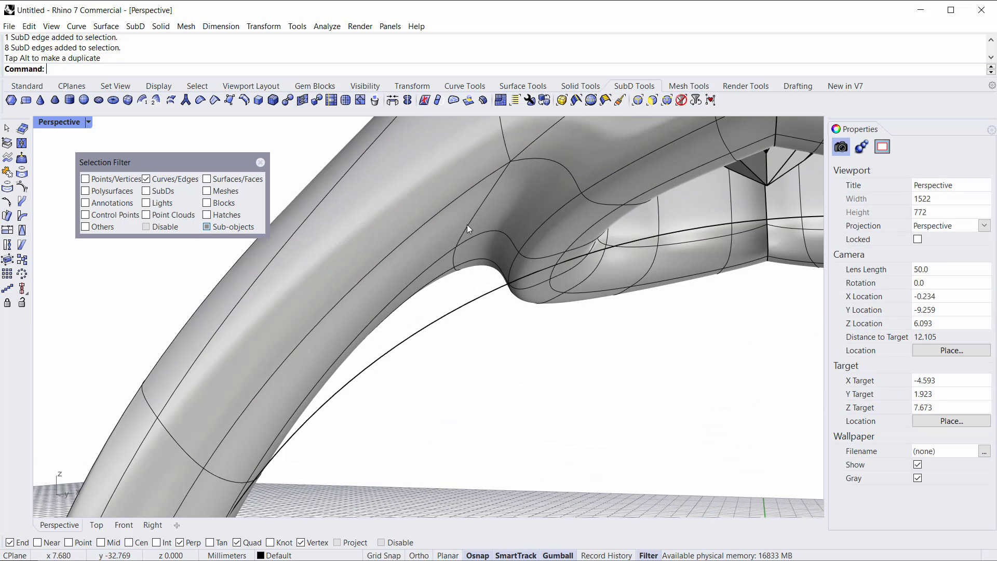
double_click(467, 225)
left_click_drag(478, 235, 475, 288)
left_click(590, 359)
right_click_drag(590, 358, 431, 312)
scroll(490, 300, "down", 5)
scroll(466, 297, "down", 4)
mouse_move(431, 312)
right_mouse_down()
mouse_move(493, 291)
mouse_move(467, 309)
mouse_move(424, 312)
right_mouse_up()
scroll(422, 310, "down", 4)
right_click_drag(421, 311, 404, 295, "shift")
mouse_move(404, 294)
right_mouse_down()
mouse_move(378, 282)
mouse_move(403, 307)
right_mouse_up()
scroll(492, 282, "up", 2)
right_click_drag(492, 281, 489, 297, "shift")
right_click_drag(489, 297, 511, 257)
right_click_drag(594, 281, 418, 247)
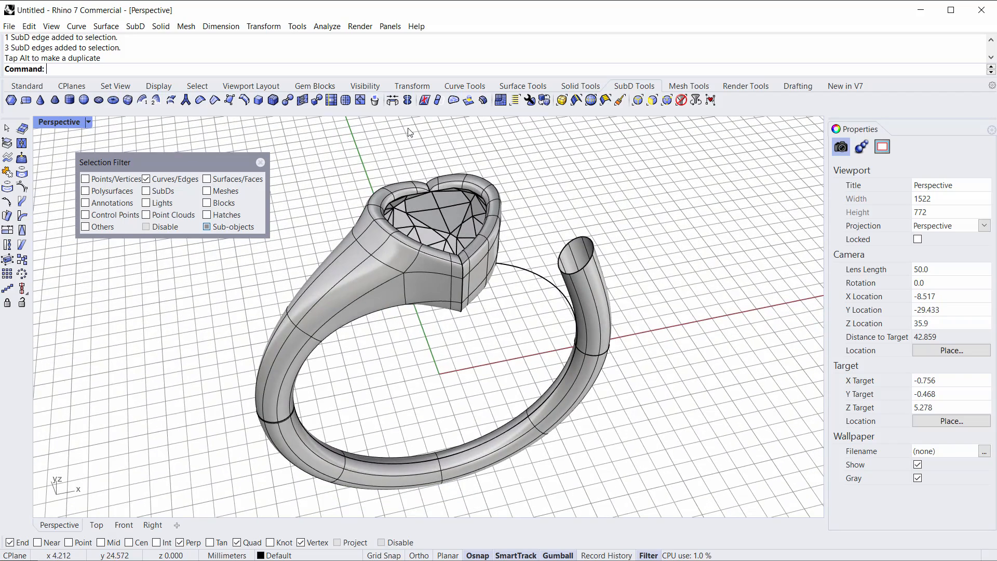
scroll(413, 124, "up", 2)
scroll(413, 146, "down", 2)
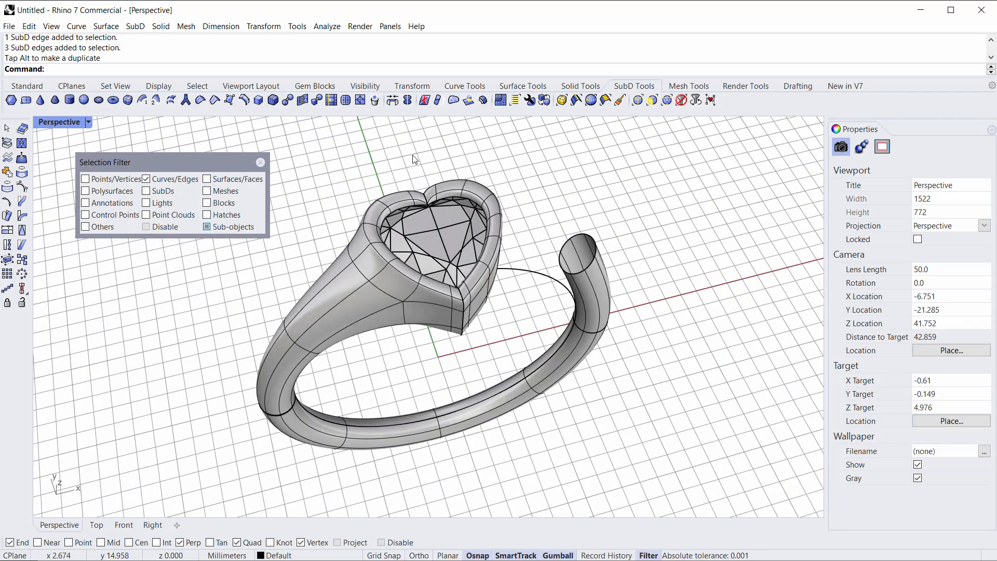
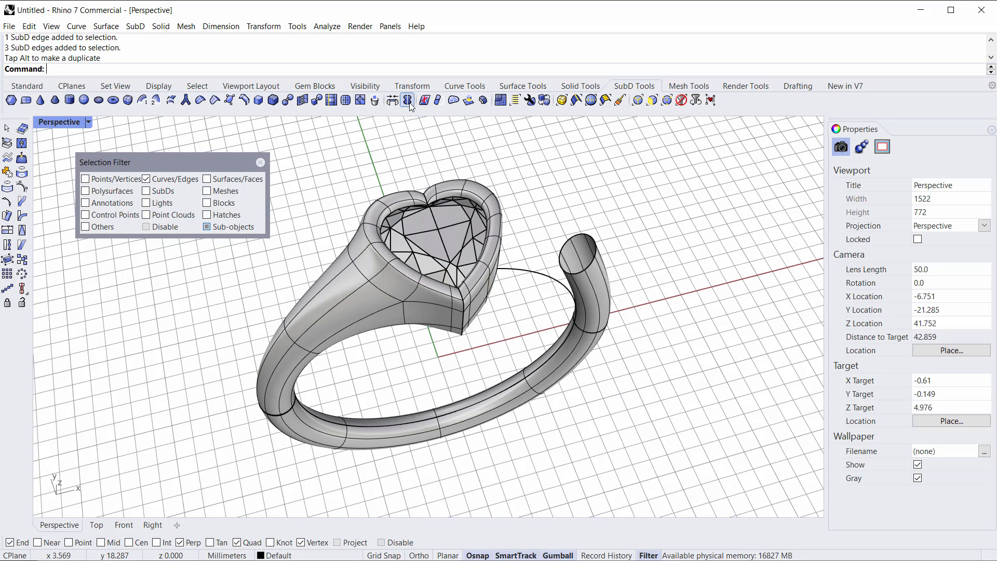
Step: Reflect the ring SubD across the YAxis plane to mirror the shank onto the other side
left_click(408, 100)
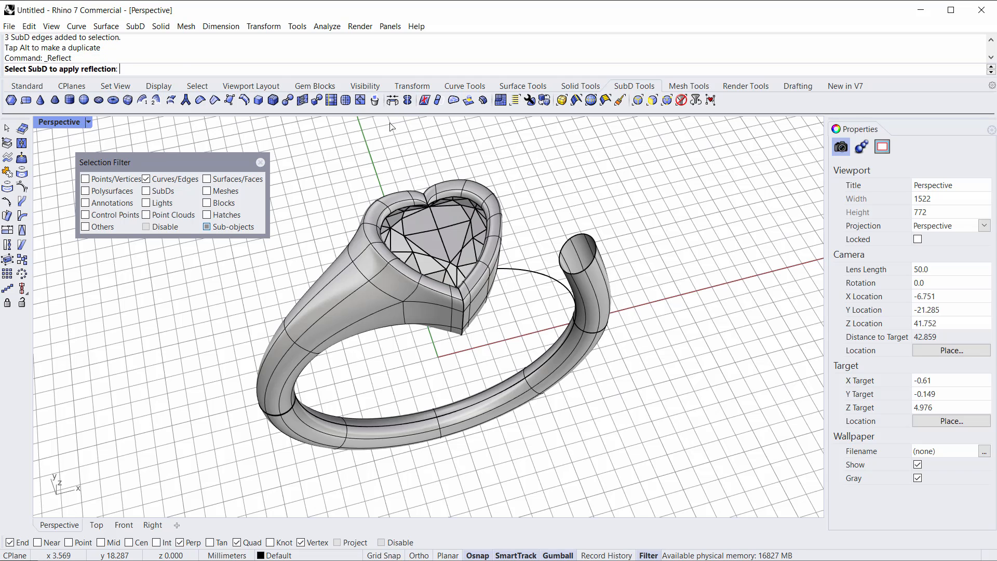
left_click(394, 303)
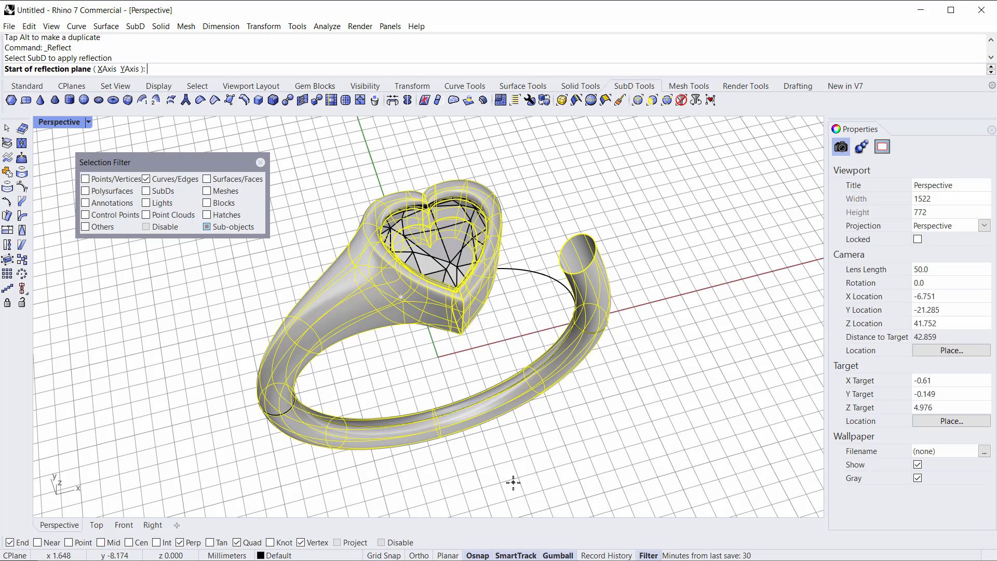
right_click_drag(130, 479, 76, 462)
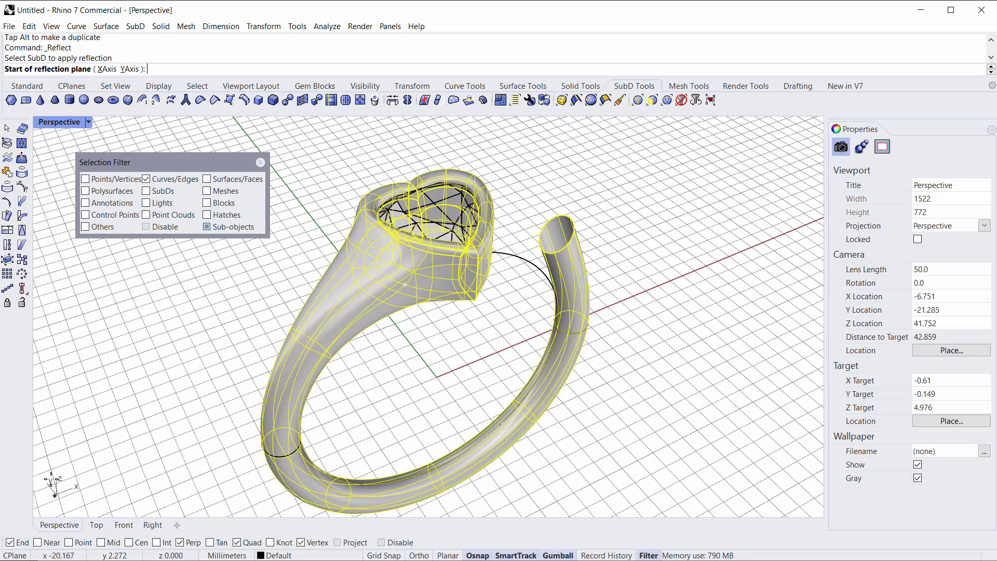
right_click_drag(355, 404, 353, 390)
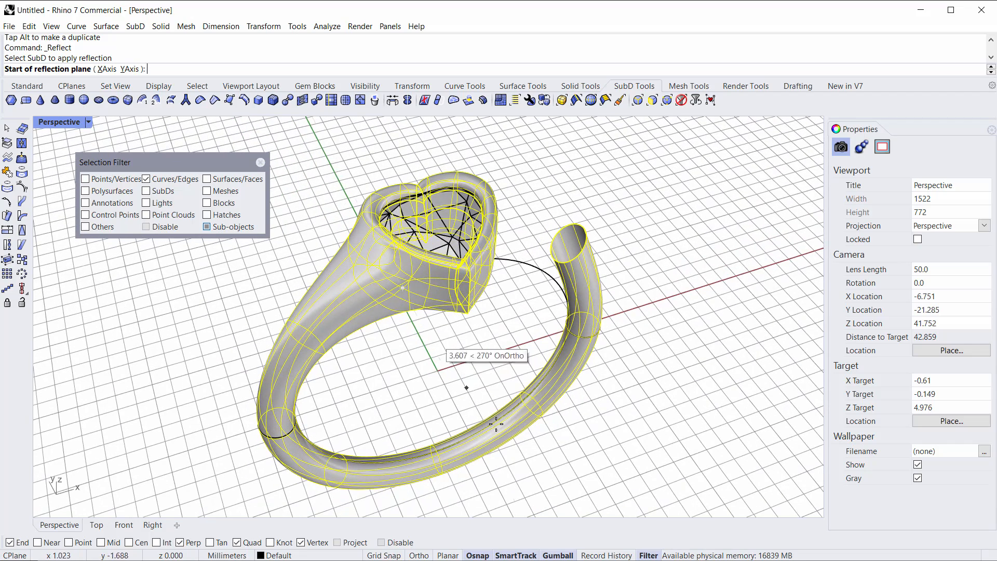
right_click_drag(576, 344, 551, 392)
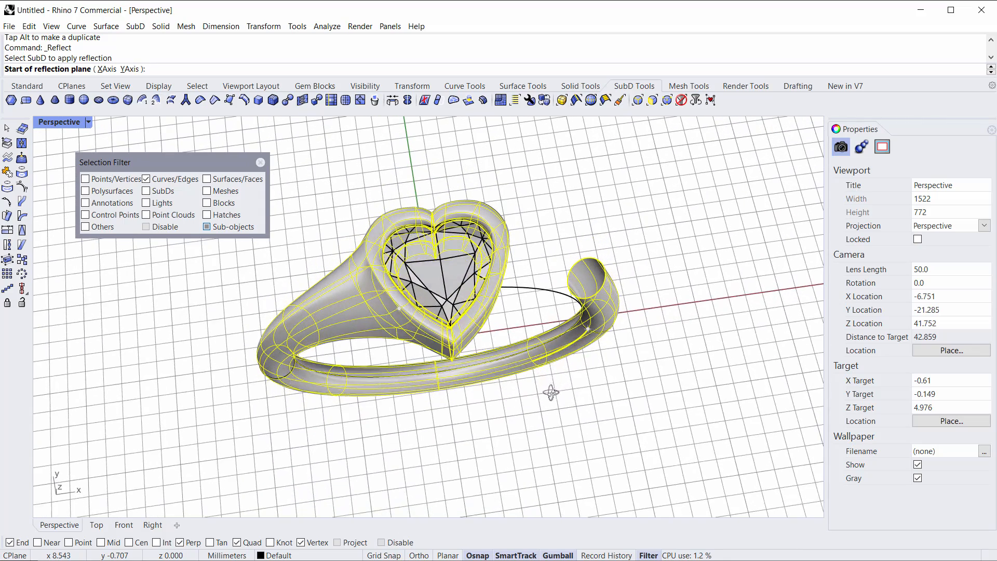
left_click(128, 69)
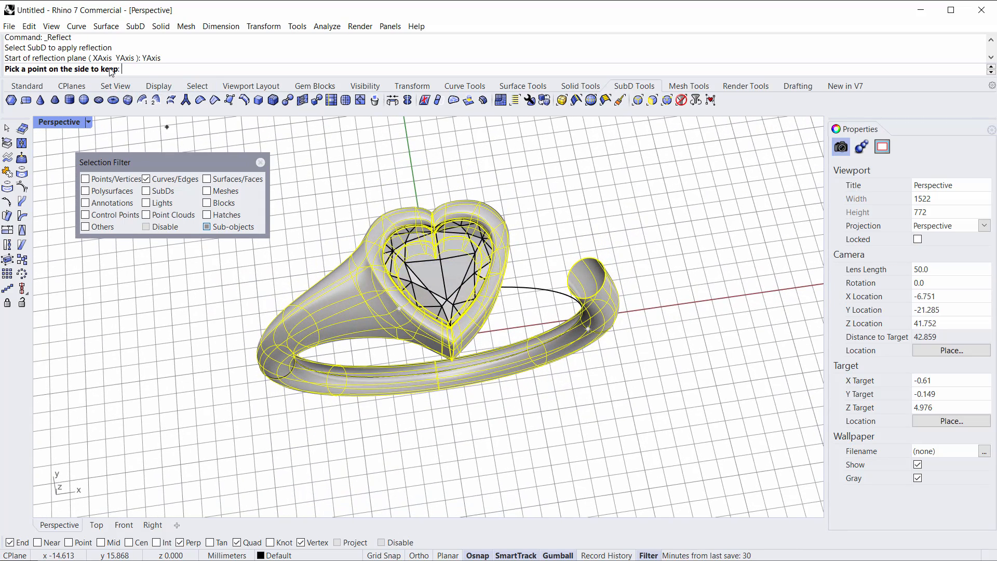
left_click(347, 181)
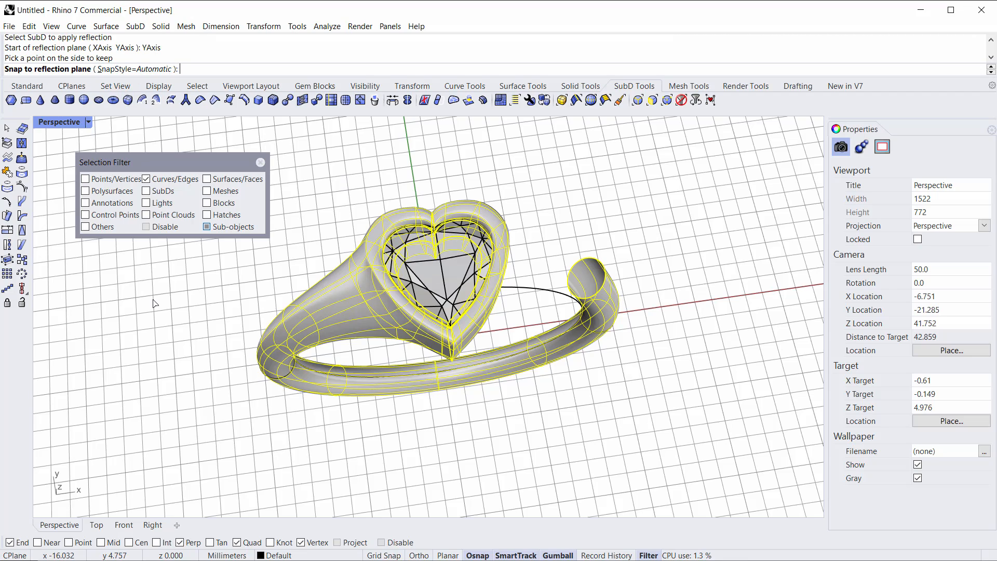
key("Return")
right_click_drag(358, 446, 450, 298)
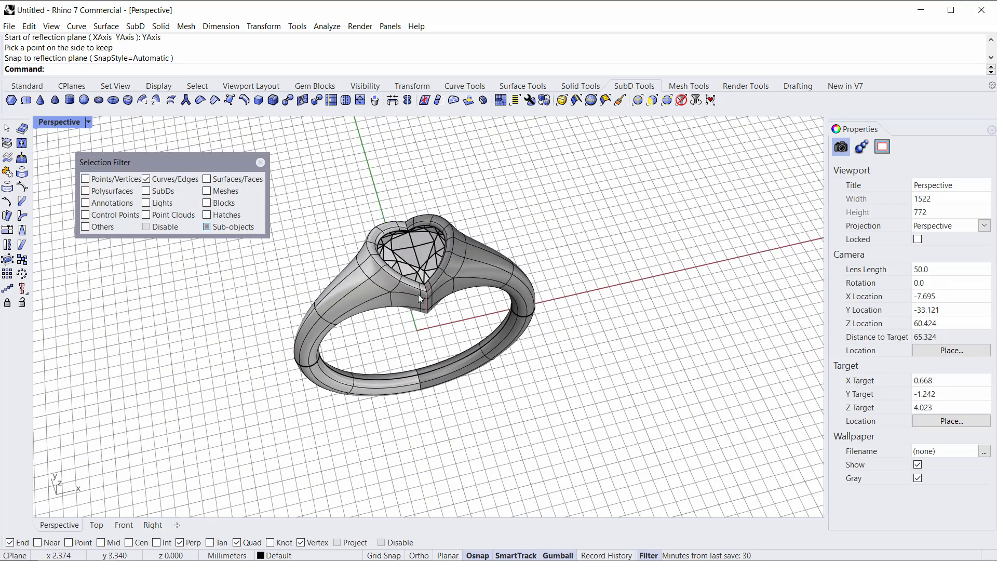
Step: Select a shank edge near the seam on one side and pull it outward with the gumball
left_click(479, 264)
left_click(579, 288)
right_click_drag(561, 295, 531, 288)
scroll(530, 287, "up", 2)
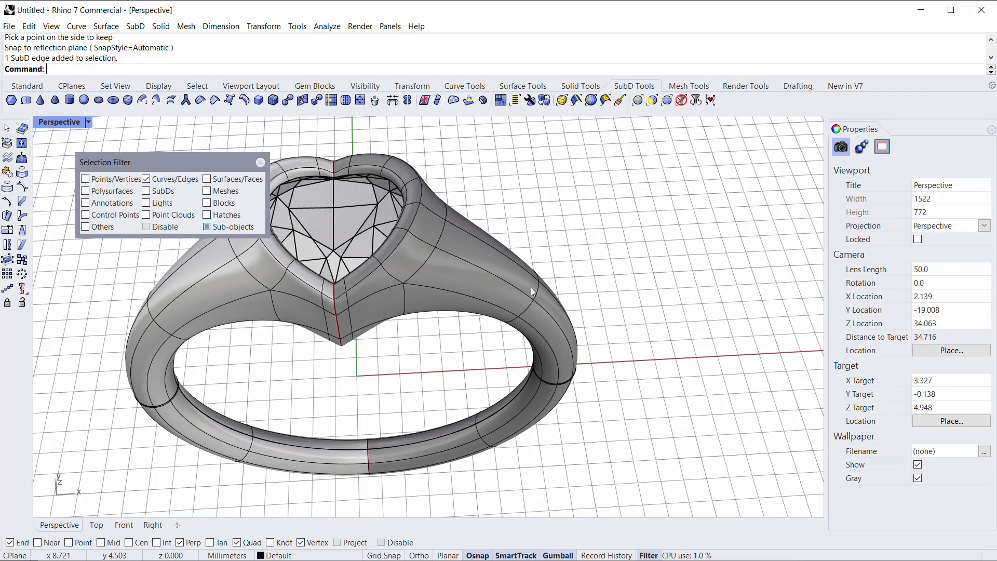
left_click(534, 298)
left_click_drag(574, 287, 684, 289)
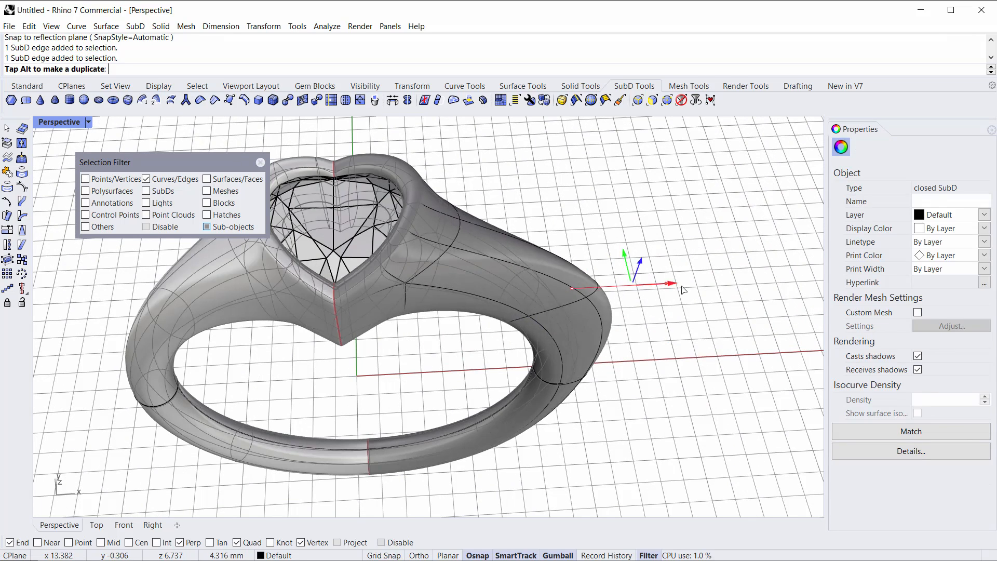
key("Escape")
left_click(539, 291)
left_click_drag(574, 289, 667, 327)
key("Escape")
scroll(626, 332, "down", 3)
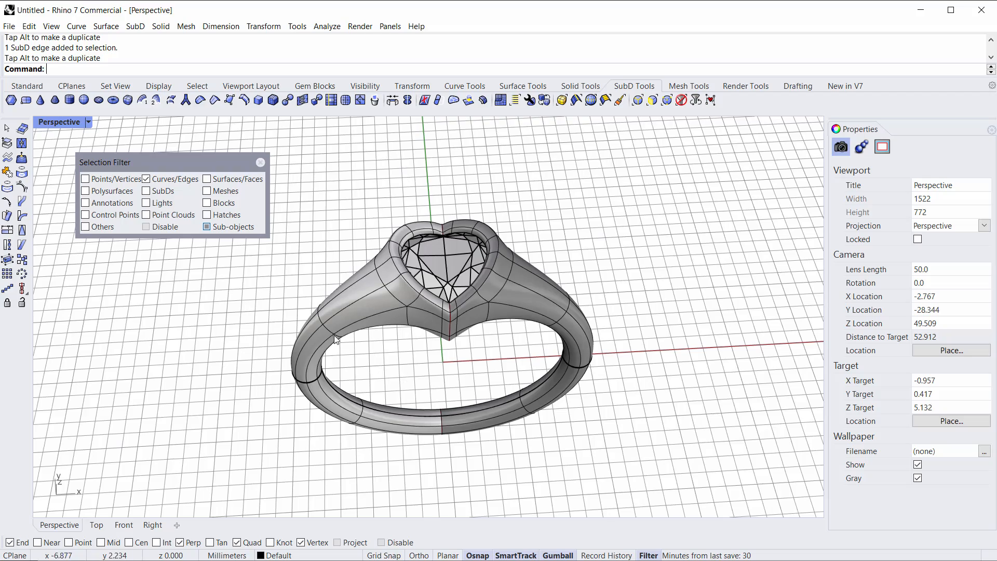
Step: Move the opposite shank edge outward with the gumball and undo that move
scroll(332, 335, "up", 3)
left_click(312, 313)
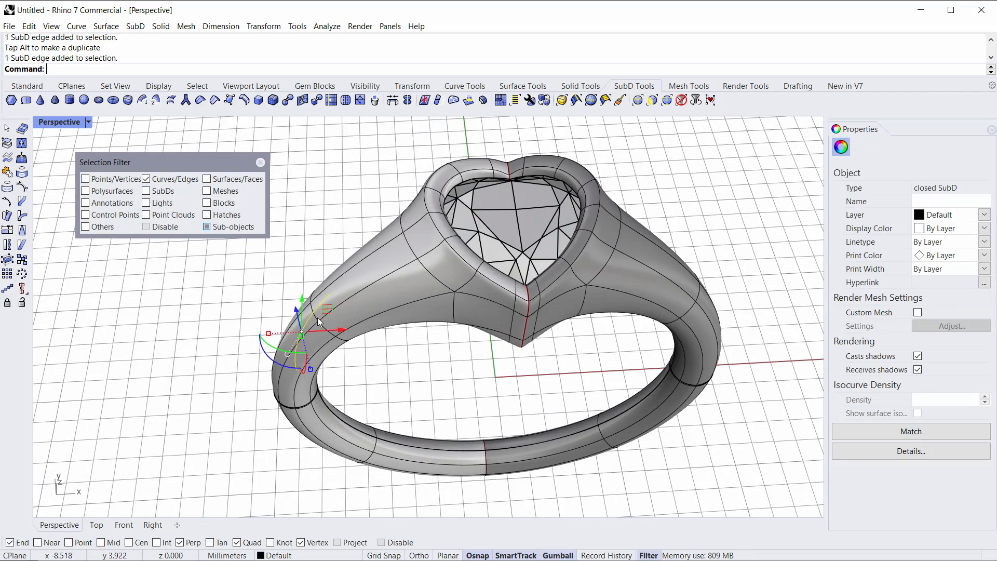
left_click_drag(335, 329, 259, 334)
right_click_drag(261, 395, 286, 393)
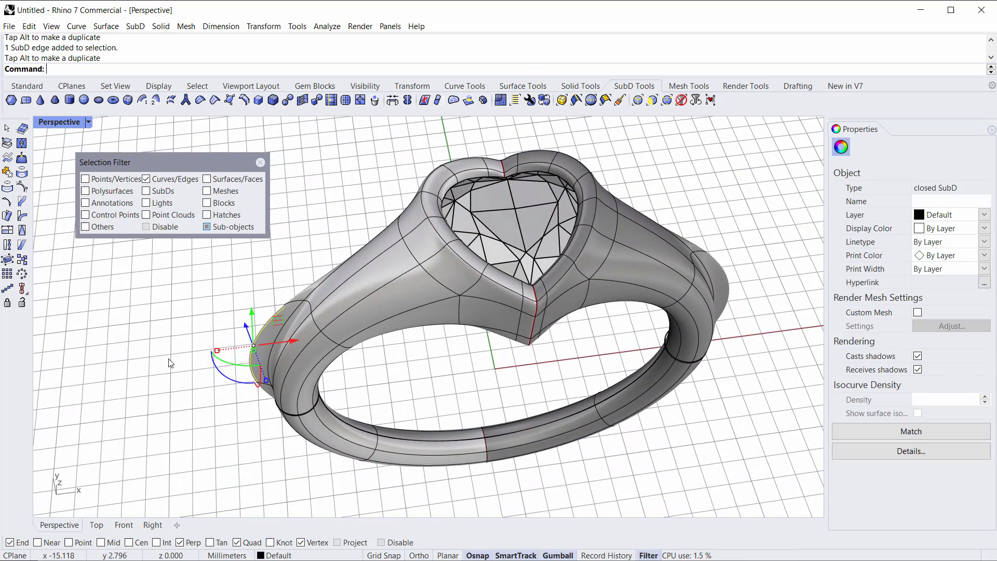
key("ctrl+z")
Step: Orbit and zoom around the bezel, selecting face loops with the faces filter to examine the SubD layout
right_click_drag(165, 414, 441, 279)
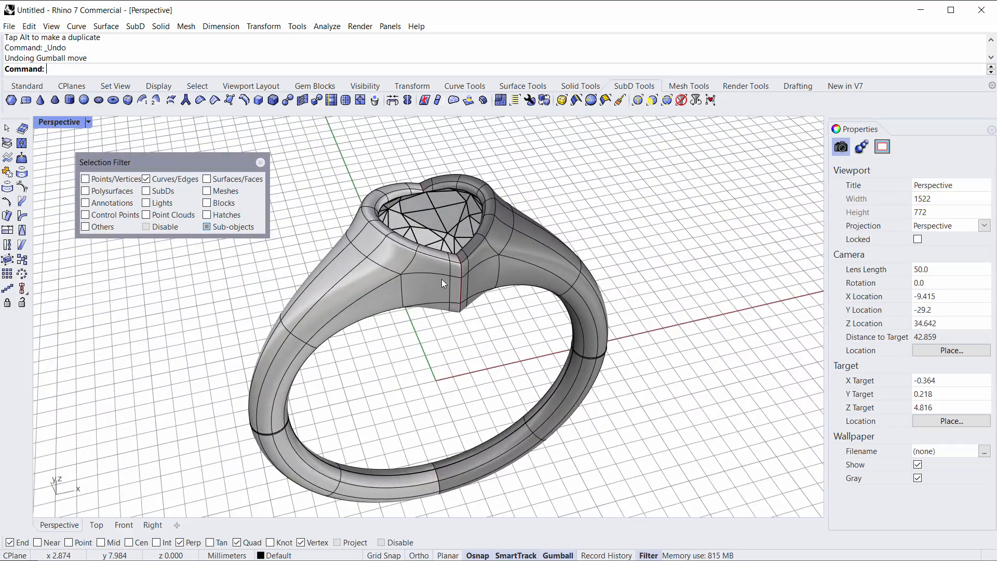
scroll(442, 278, "up", 4)
scroll(458, 321, "up", 4)
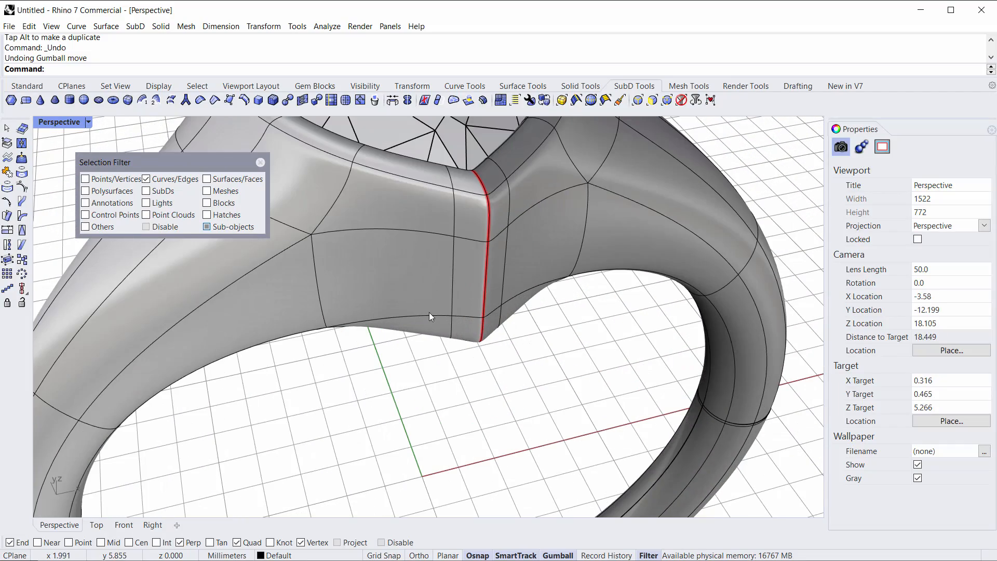
scroll(421, 282, "down", 4)
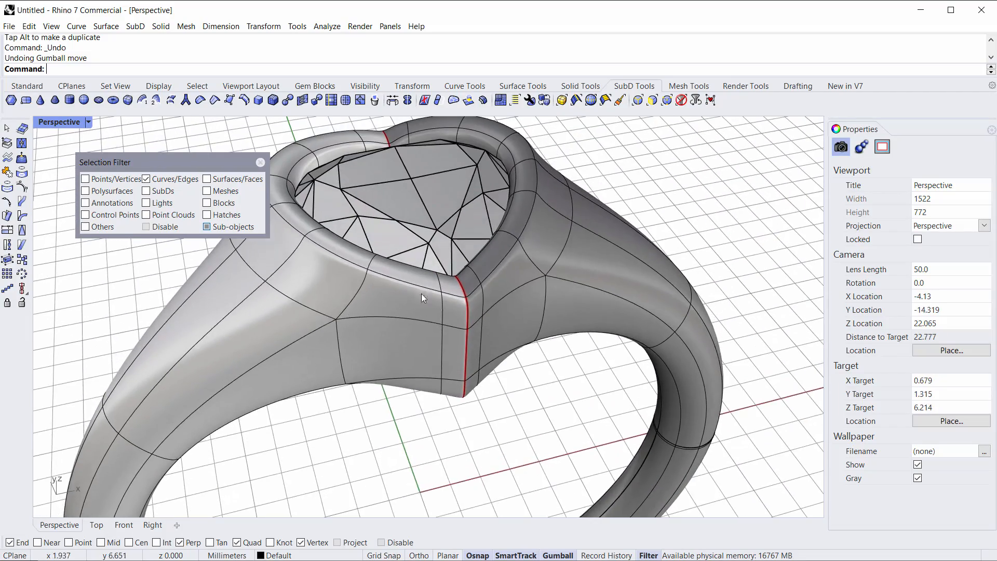
scroll(419, 269, "up", 2)
right_click_drag(420, 269, 405, 289)
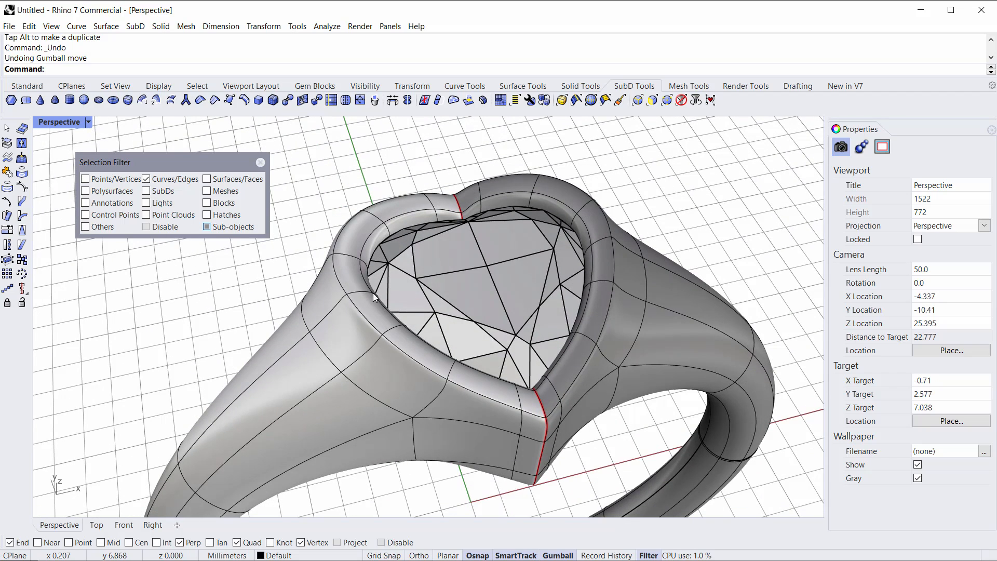
left_click(652, 100)
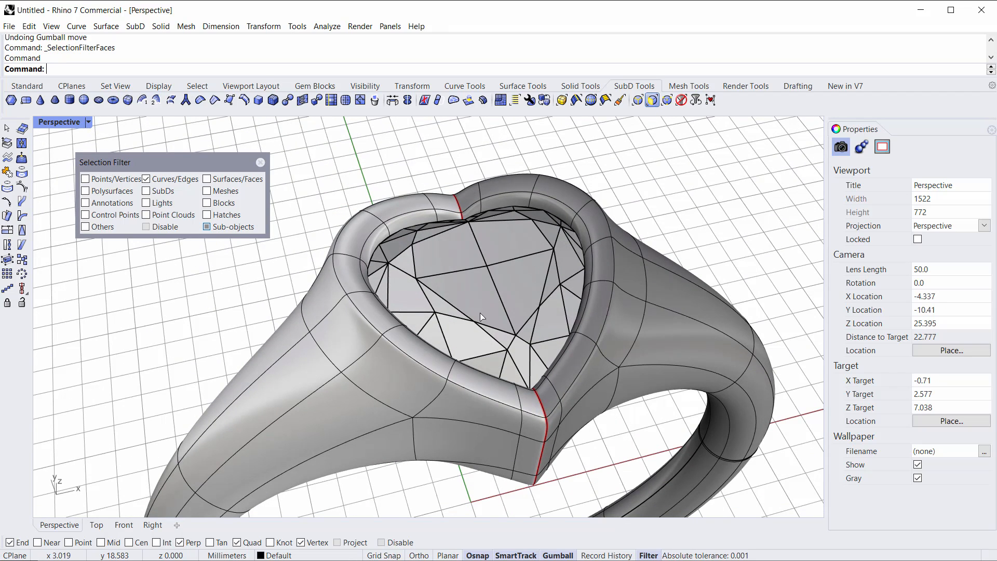
left_click(487, 391)
double_click(431, 357, "shift")
right_click_drag(431, 358, 483, 333)
left_click_drag(508, 219, 507, 232)
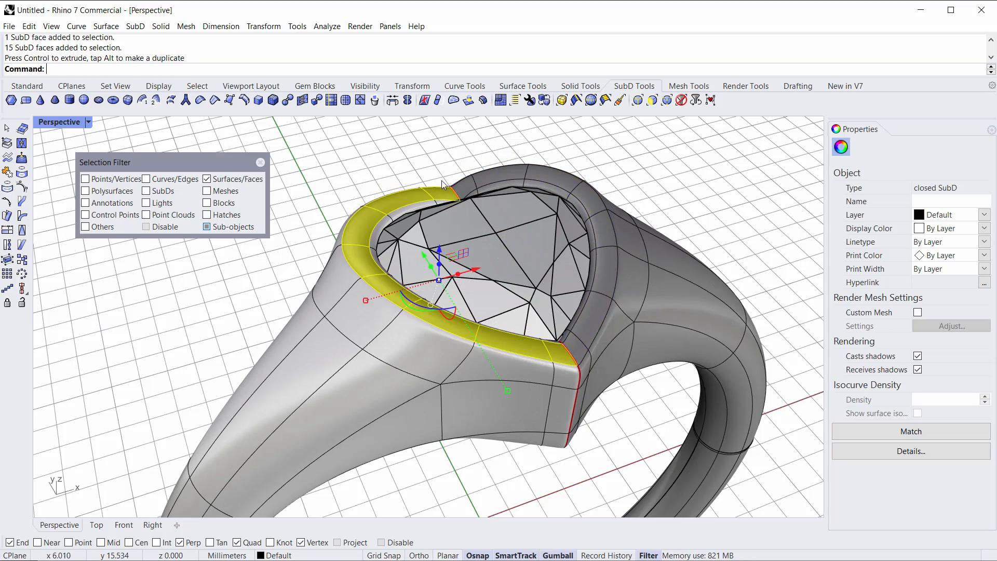
left_click(408, 160)
scroll(408, 161, "down", 4)
right_click_drag(408, 164, 409, 324, "shift")
left_click(443, 292)
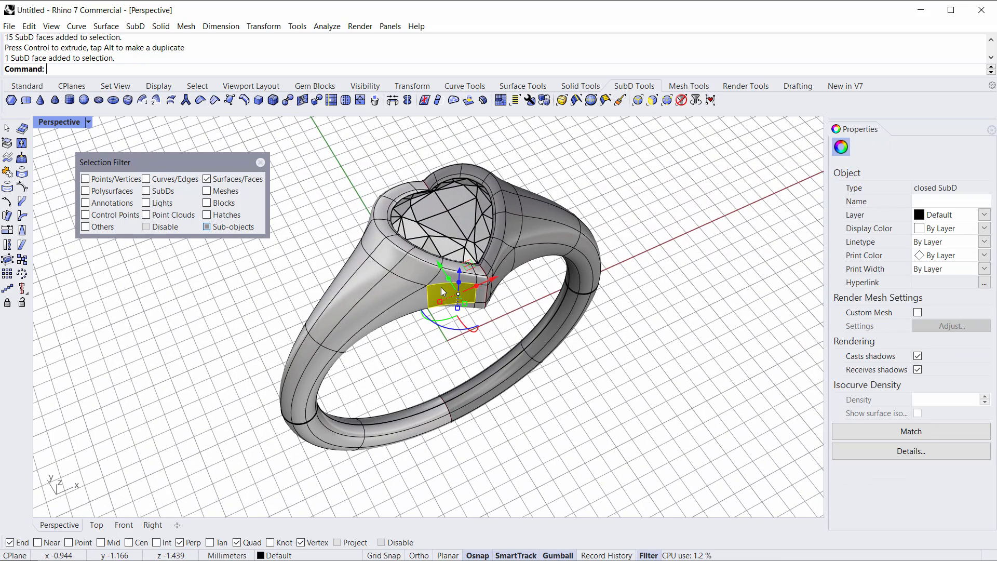
Step: Clear the selection filter, select the whole ring SubD, and assign it a new Metal material
left_click(680, 100)
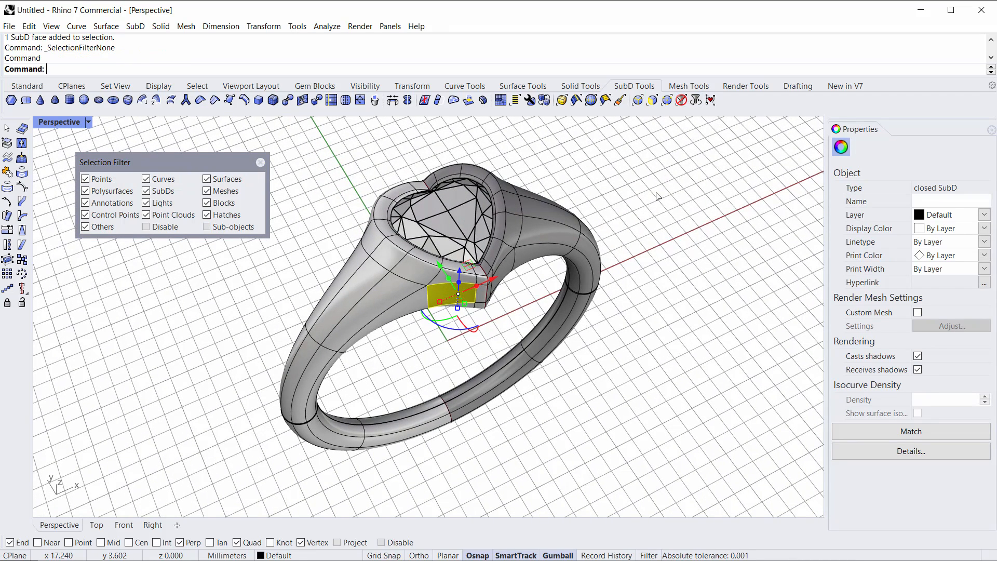
left_click(319, 173)
left_click(406, 297)
right_click_drag(429, 327, 468, 330)
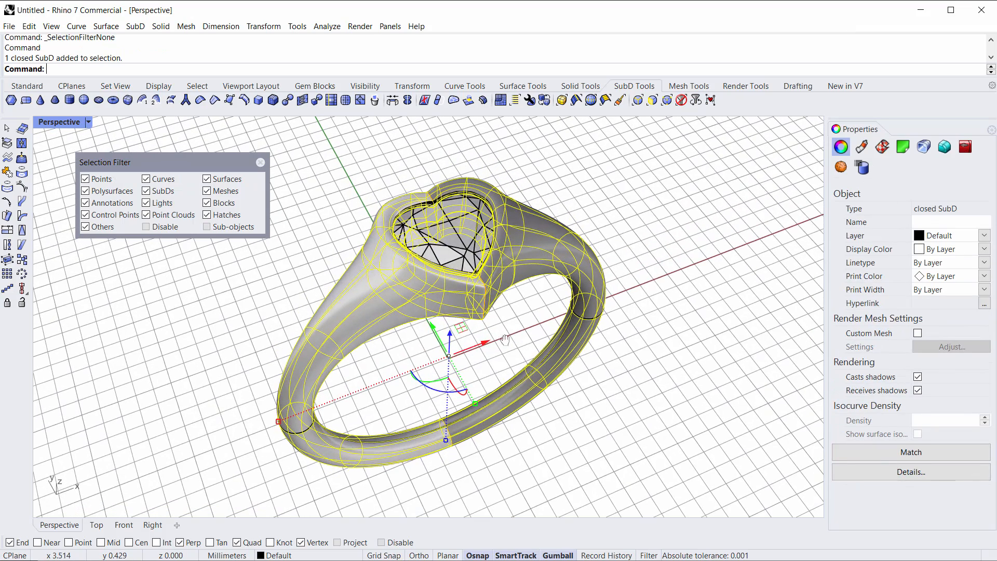
left_click(861, 147)
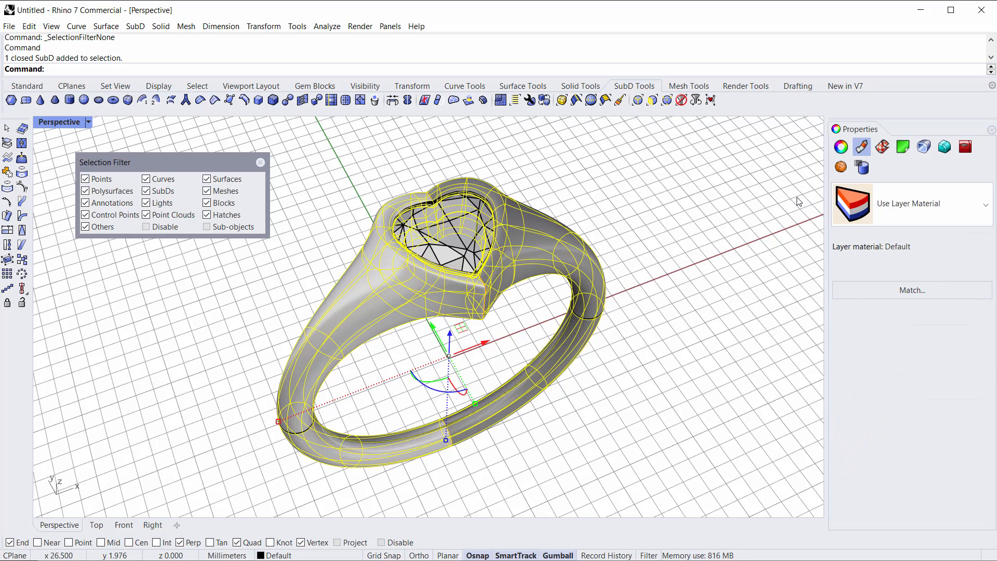
left_click(915, 216)
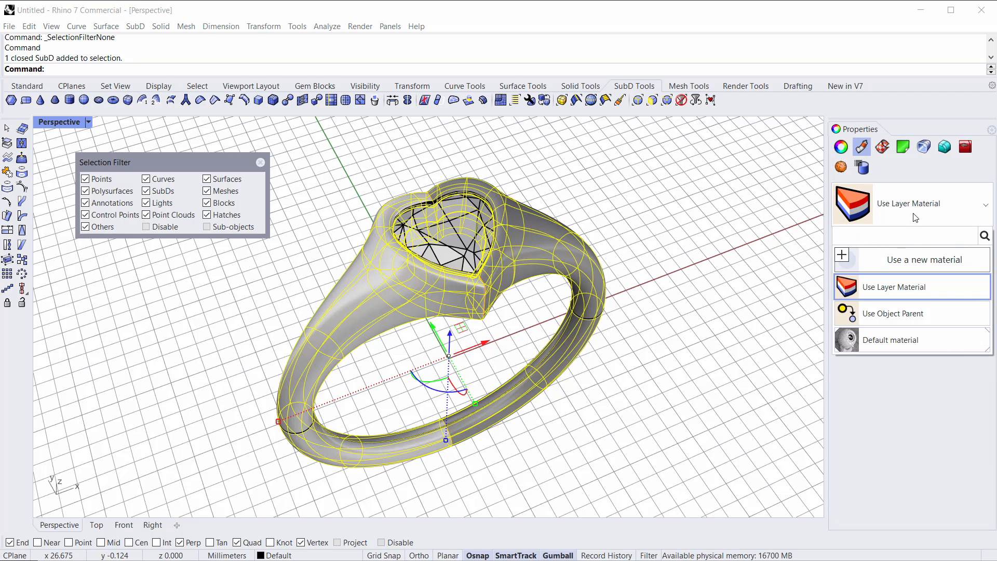
left_click(845, 260)
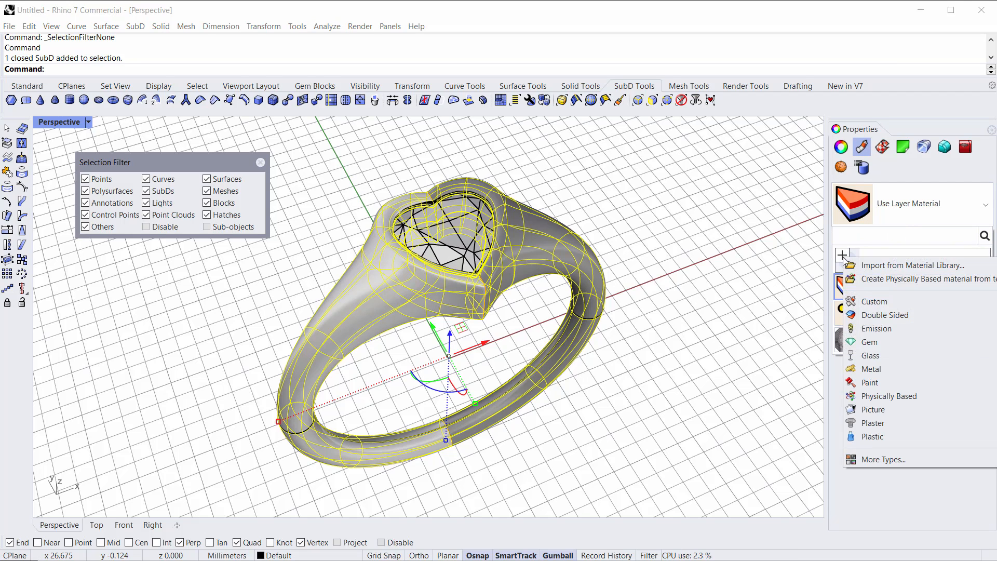
left_click(870, 370)
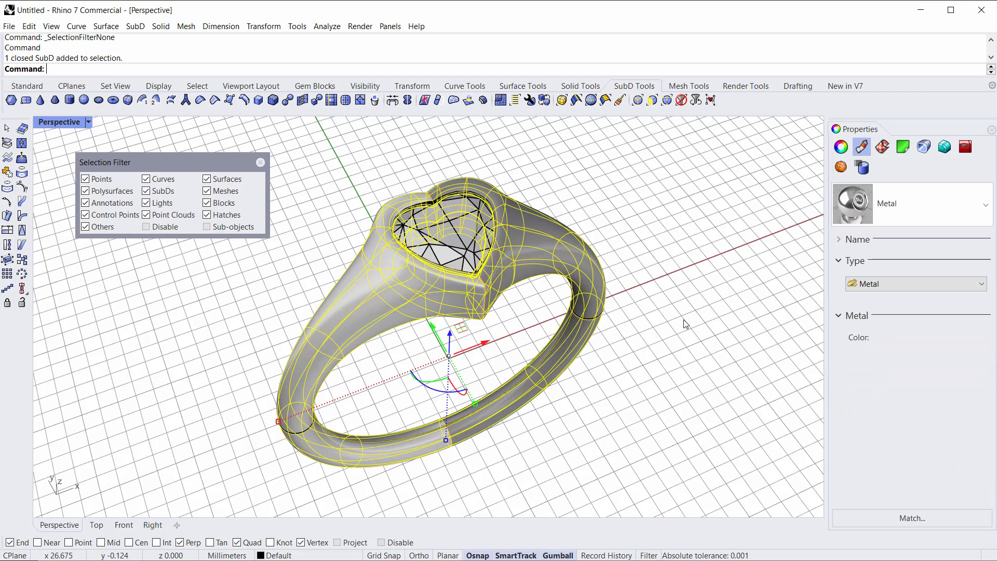
Step: Switch the Perspective viewport to Rendered display mode
right_click(854, 204)
left_click(885, 209)
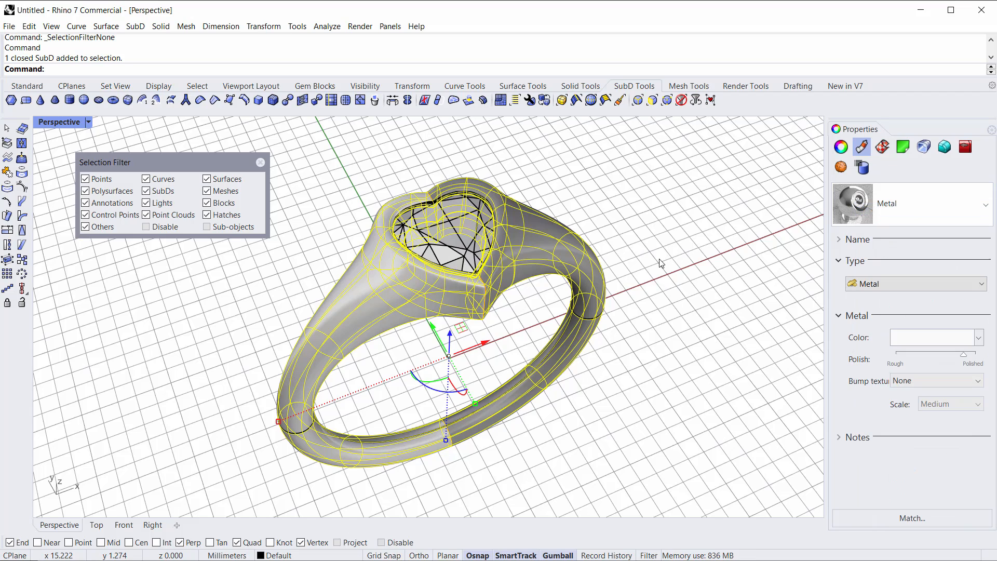
right_click_drag(648, 322, 647, 307)
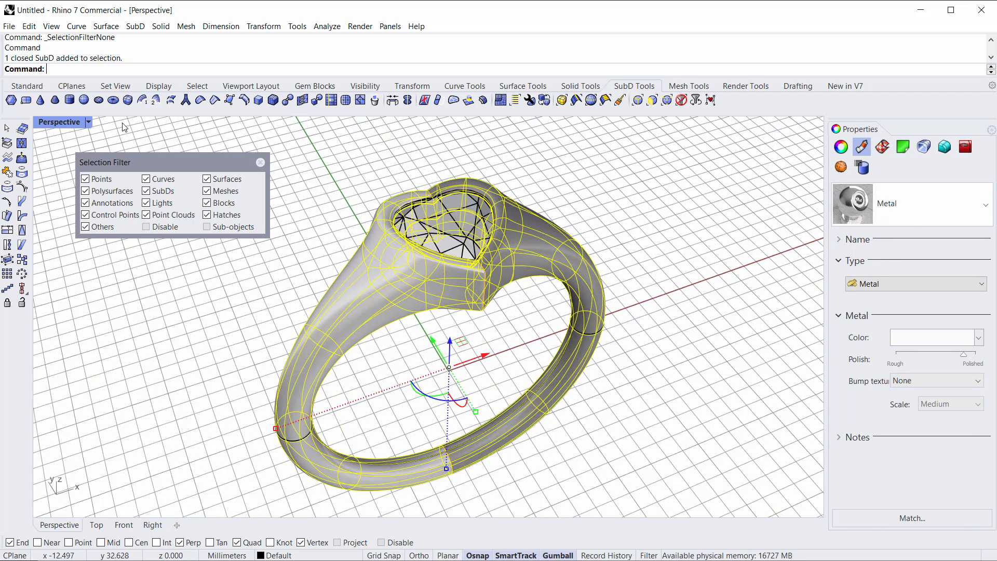
left_click(68, 122)
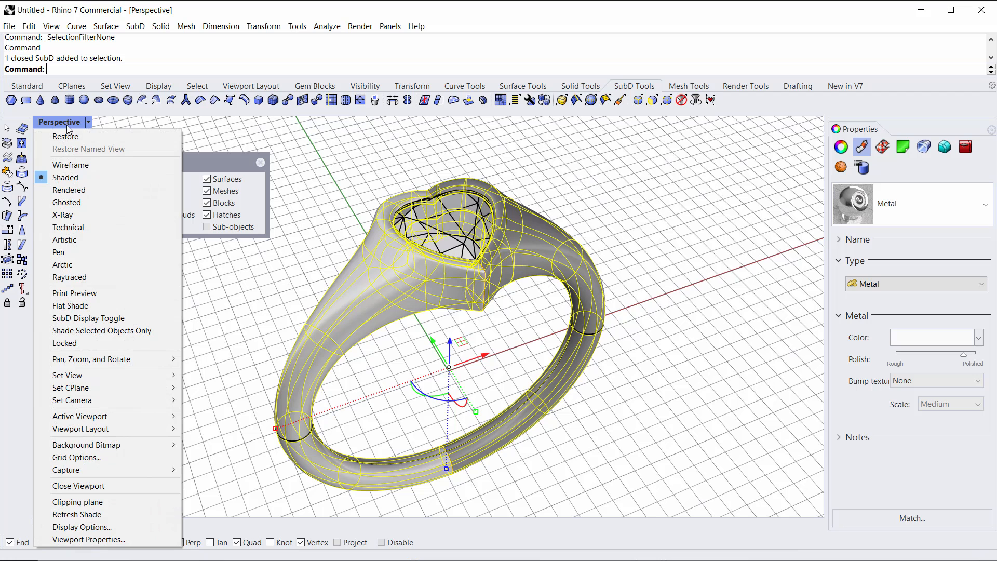
left_click(67, 190)
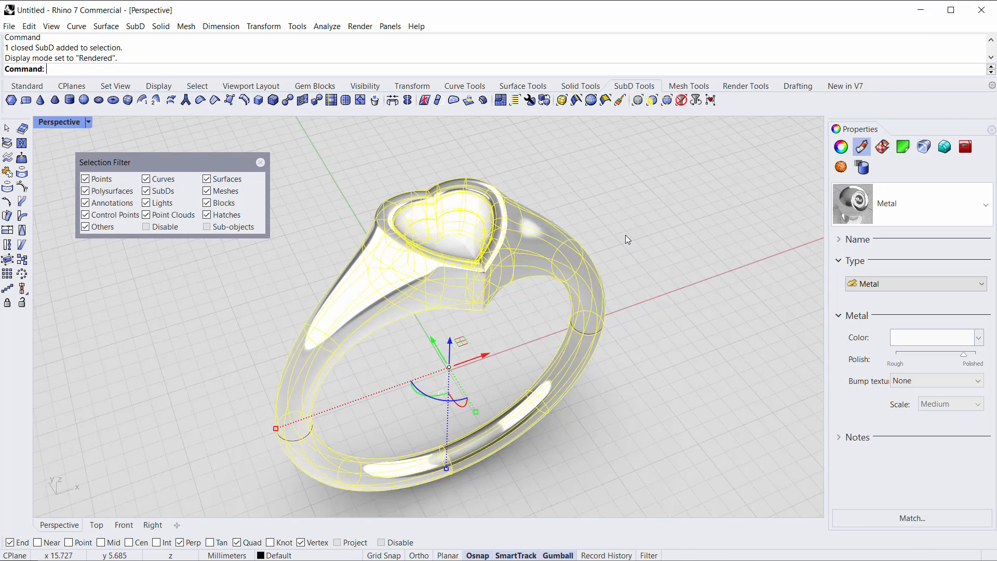
Step: Orbit around the rendered ring to inspect the metal finish
right_click_drag(625, 235, 632, 239)
left_click(615, 357)
right_click_drag(614, 322, 441, 353)
left_click(416, 330)
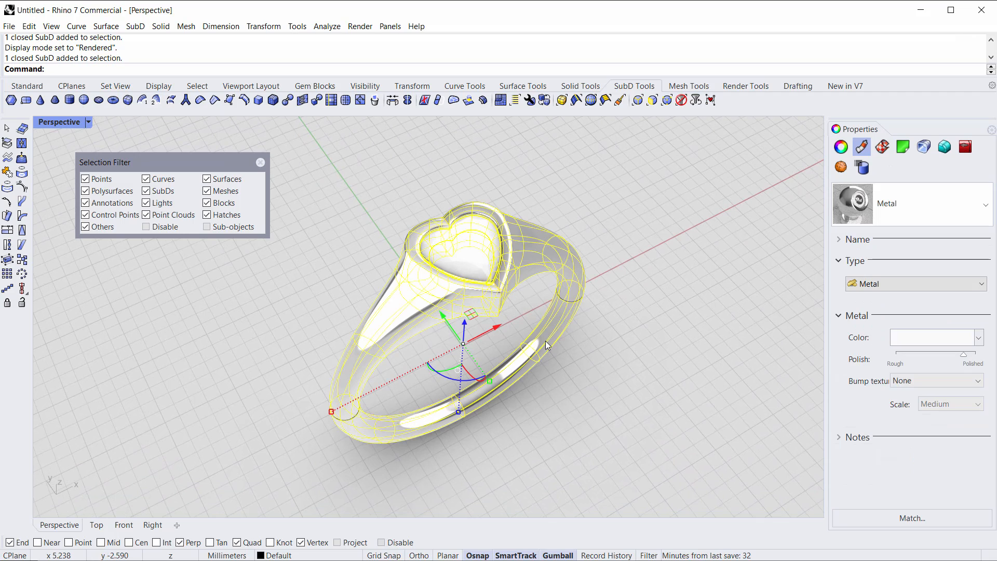
right_click_drag(626, 351, 627, 343)
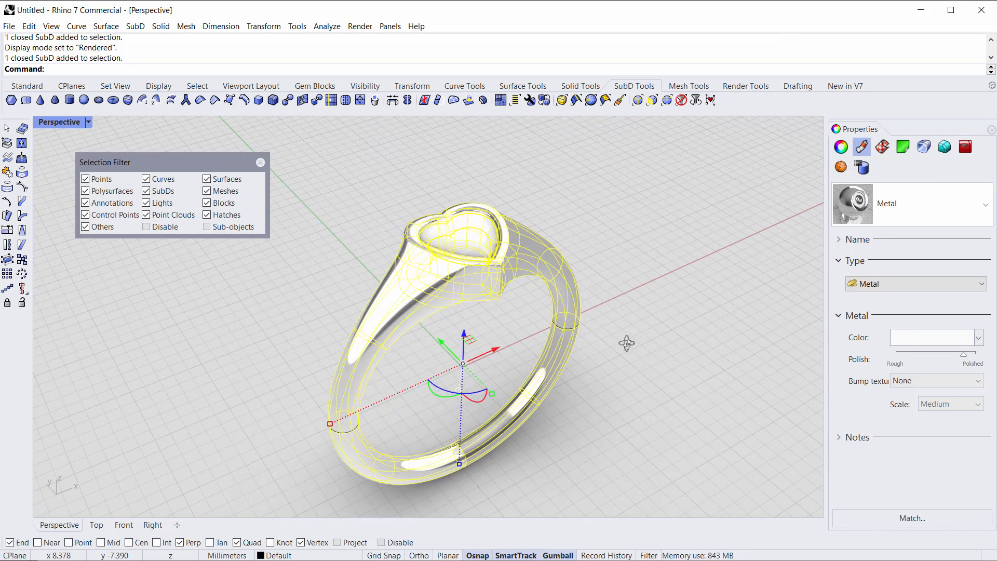
Step: Select the heart-shaped stone and assign it a new Gem material
left_click(572, 192)
left_click(469, 229)
right_click_drag(597, 222, 747, 207)
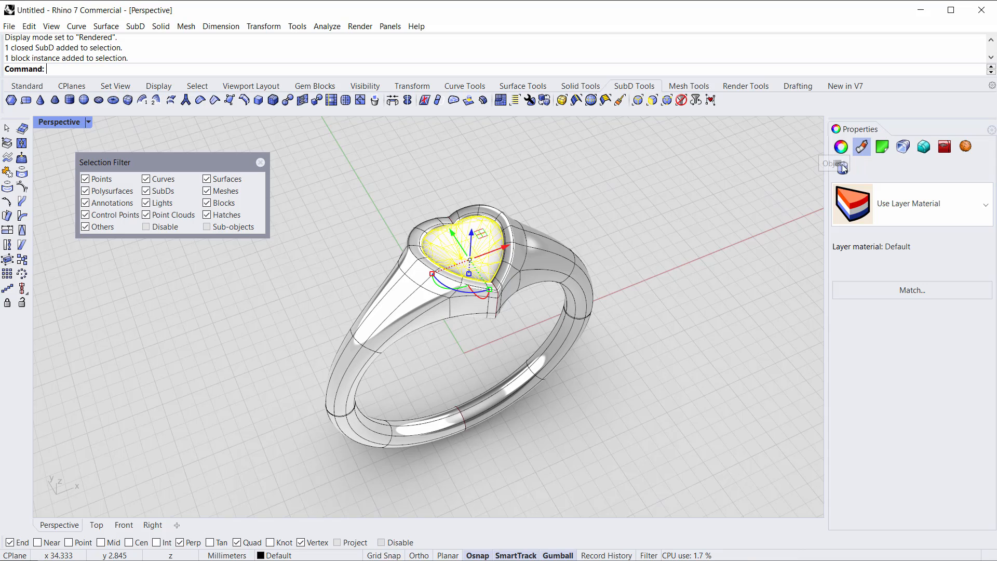
left_click(915, 204)
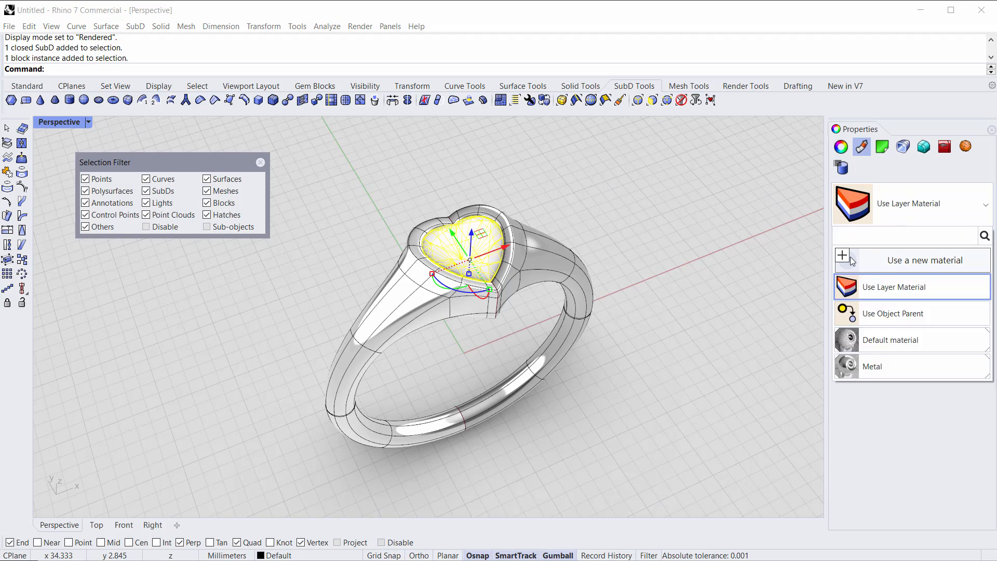
left_click(852, 261)
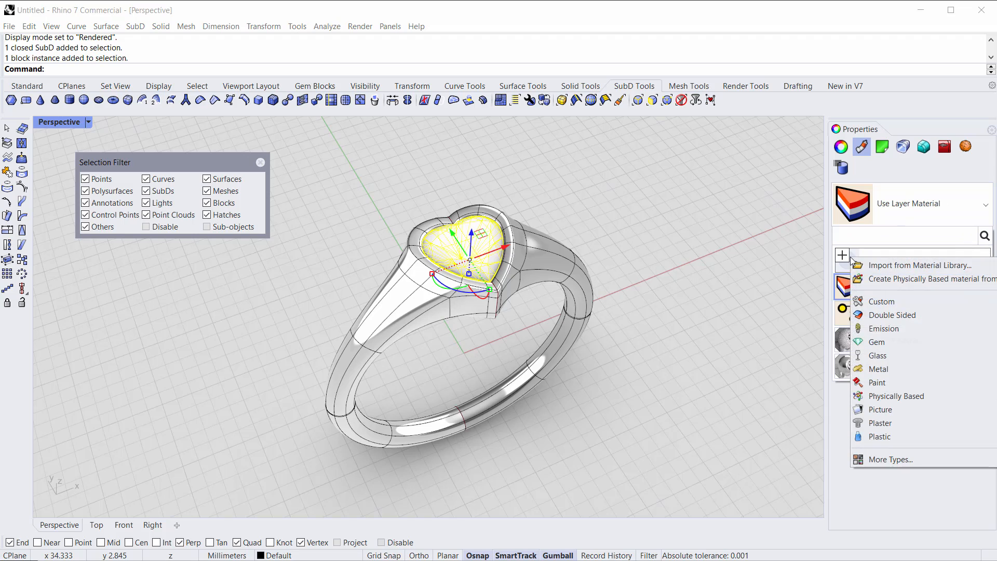
left_click(876, 344)
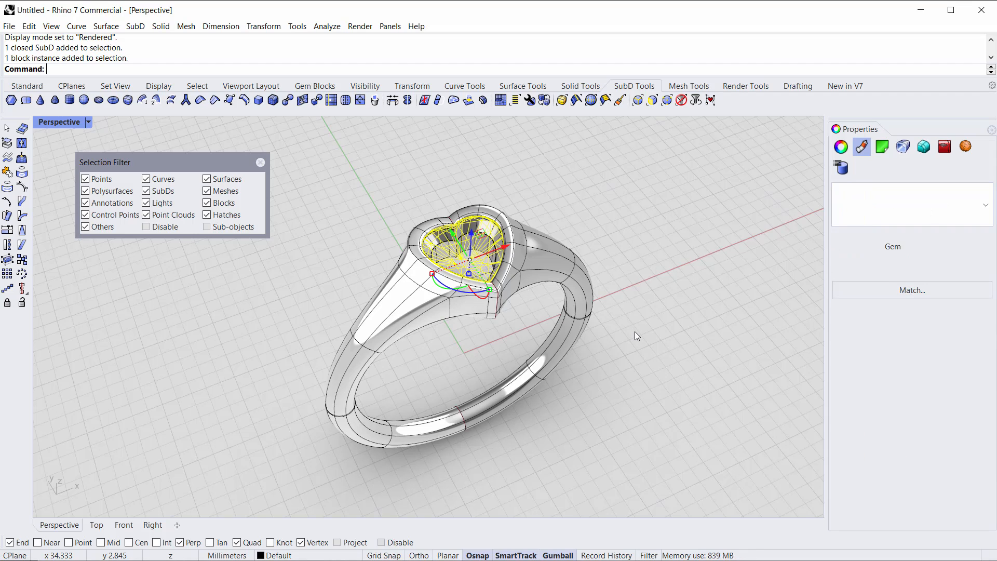
Step: Set the gem type to Ruby and assign the material to the selected stone
left_click(901, 365)
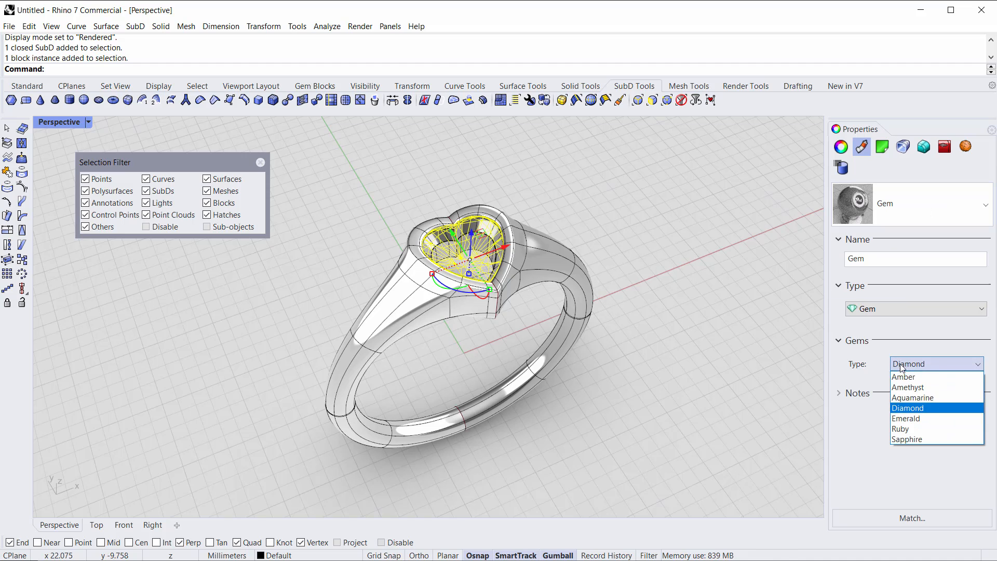
left_click(906, 428)
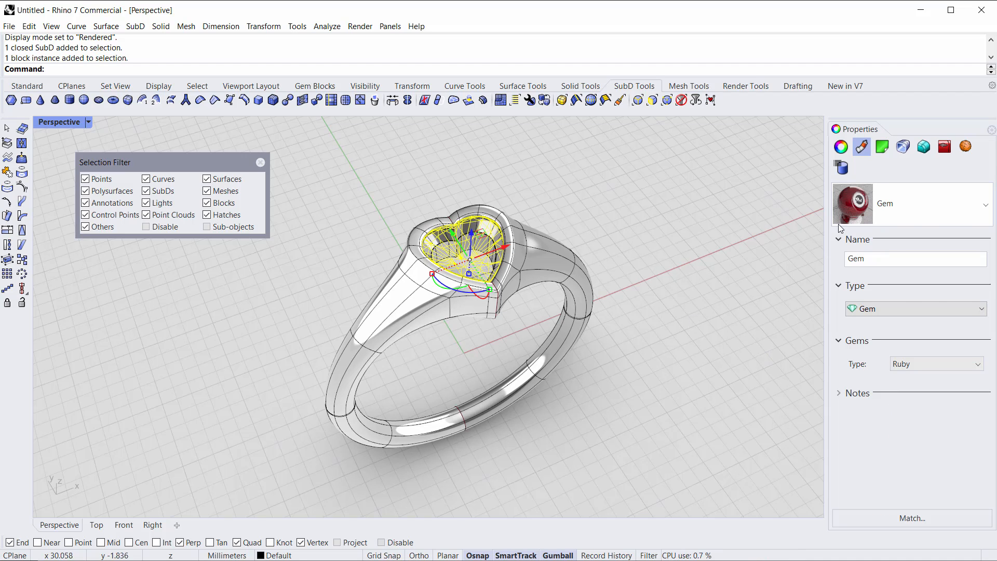
right_click(867, 207)
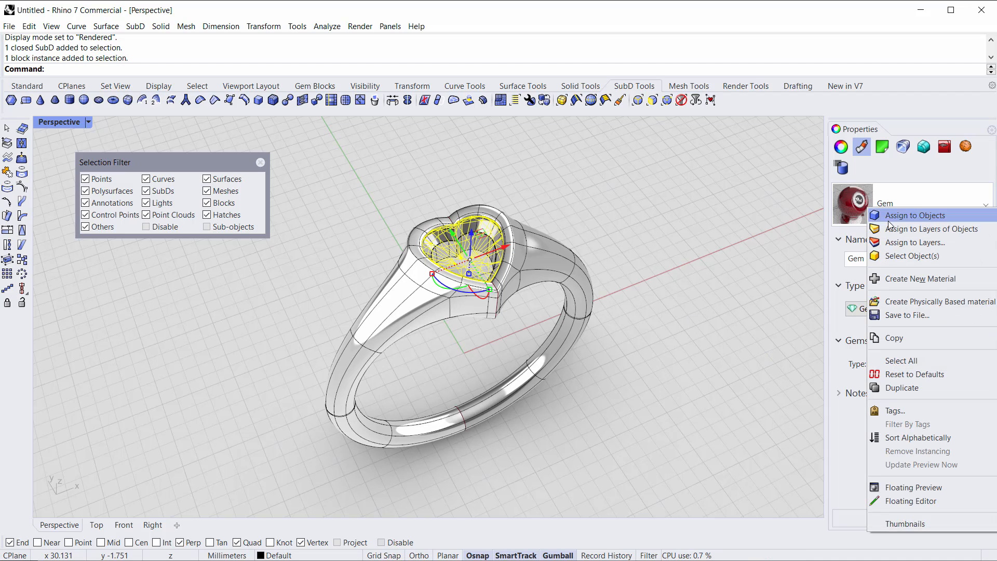
left_click(888, 221)
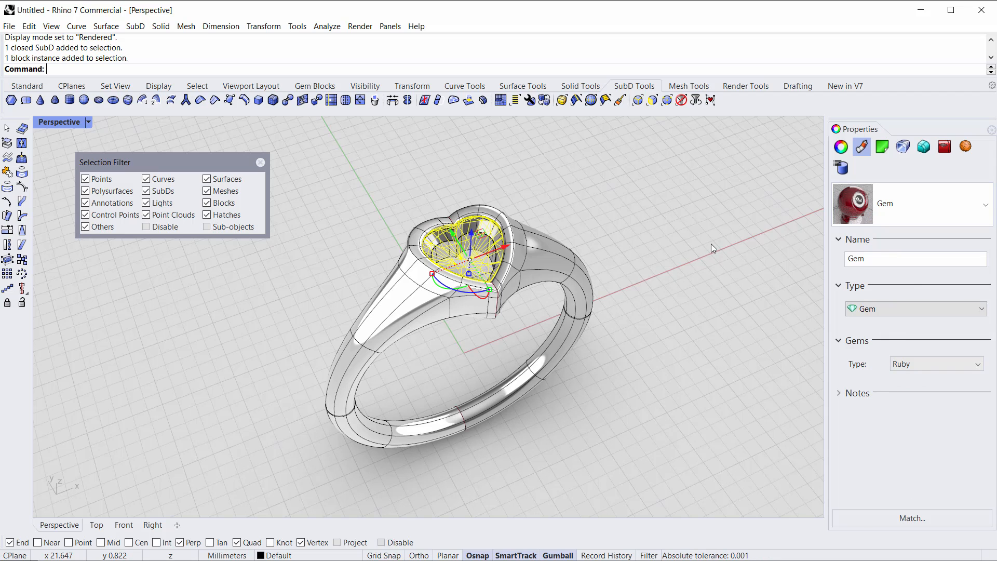
Step: Switch the Perspective viewport to Raytraced display mode
left_click(600, 210)
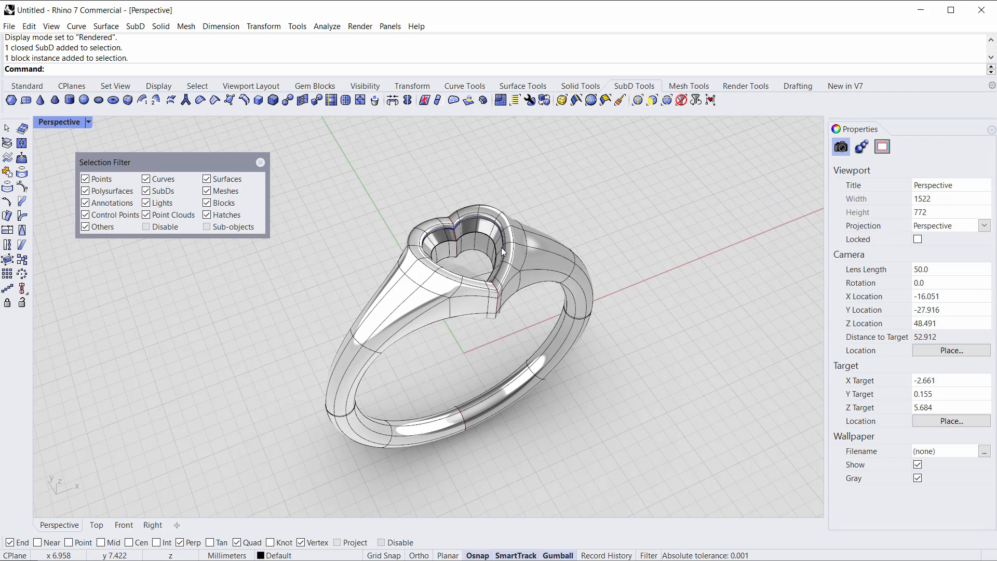
scroll(501, 247, "up", 5)
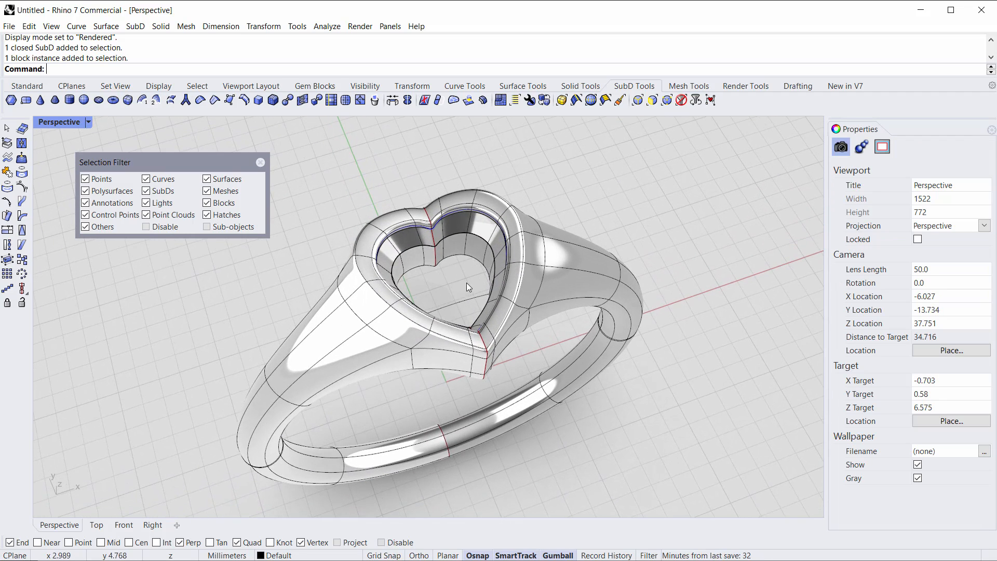
left_click(449, 261)
right_click_drag(449, 261, 551, 272)
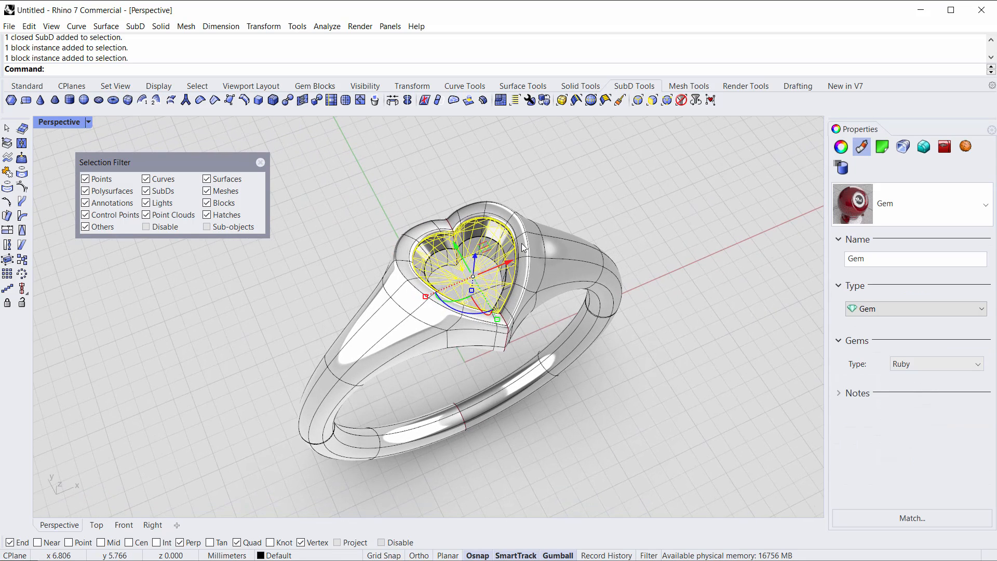
key("Delete")
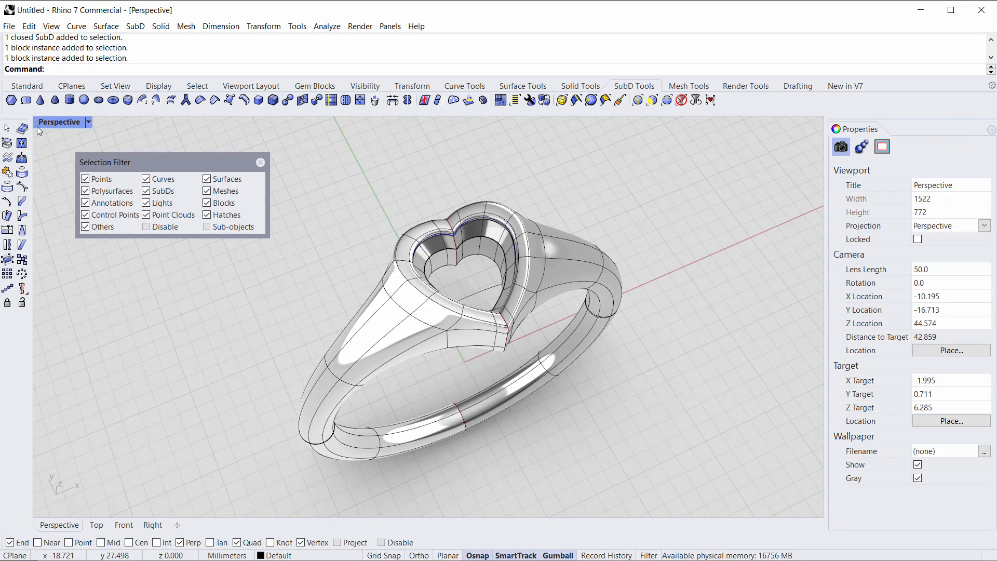
left_click(38, 128)
left_click(69, 276)
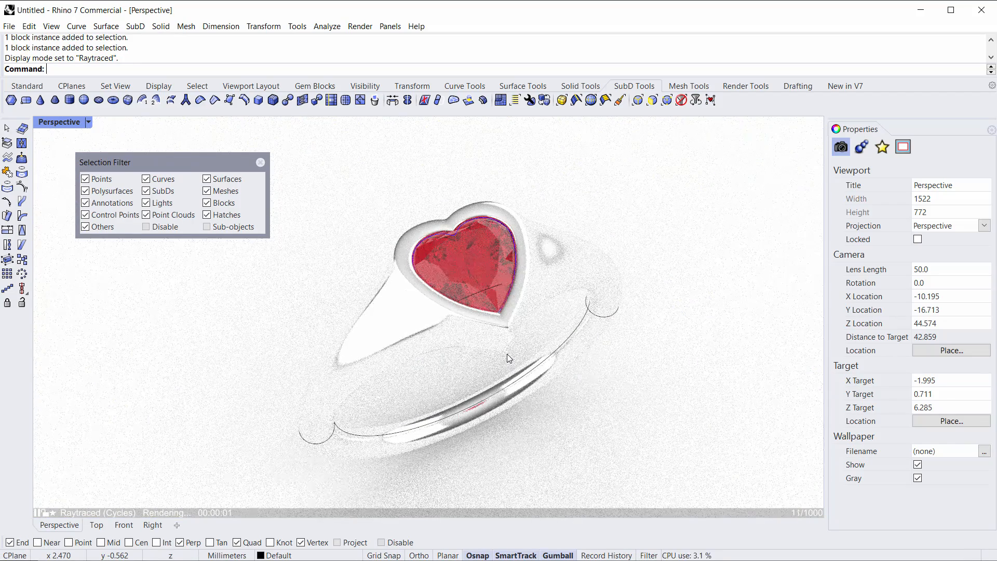
Step: Orbit and zoom around the raytraced ring to inspect the ruby and metal
right_click_drag(507, 342, 472, 279)
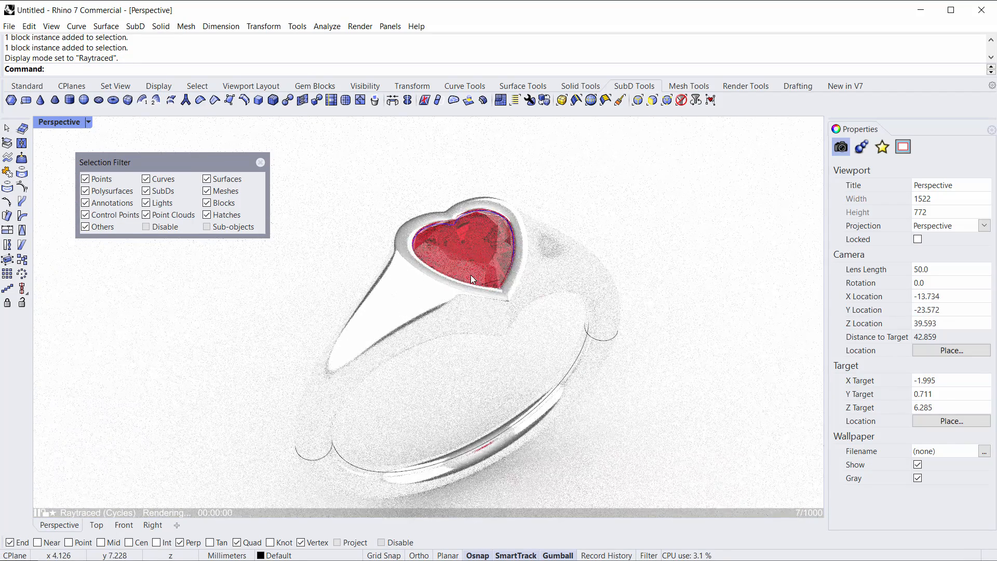
scroll(473, 279, "down", 4)
scroll(498, 387, "up", 4)
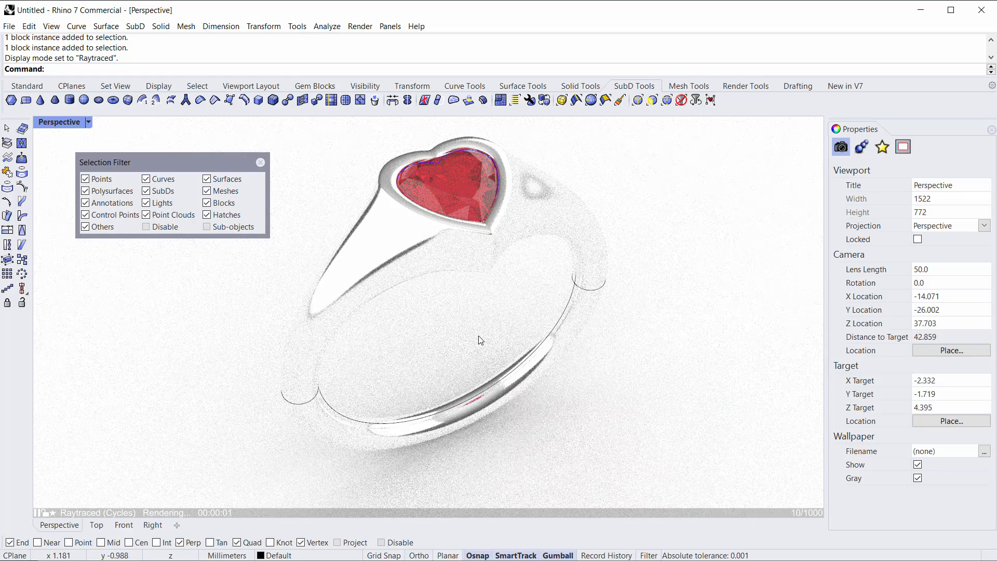
right_click_drag(474, 295, 479, 260)
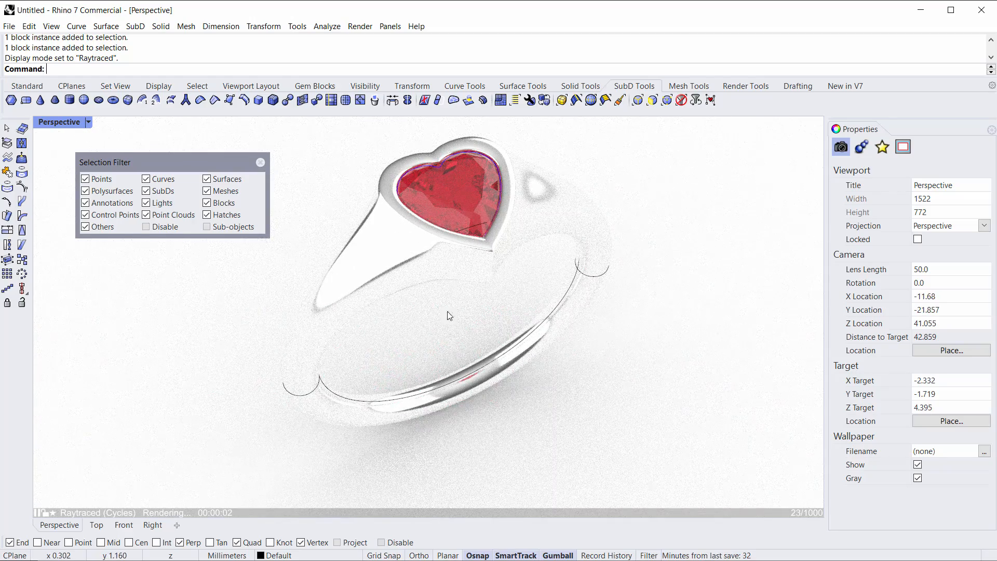
Step: Select the ring and set its metal color to the Gold (Yellow) preset, slightly adjusting the shade
left_click(406, 282)
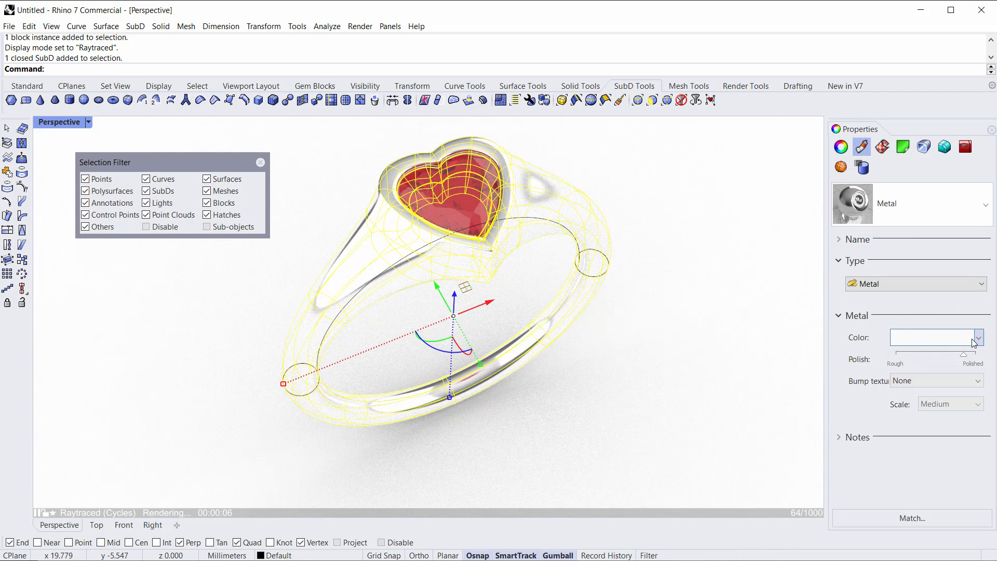
left_click(948, 338)
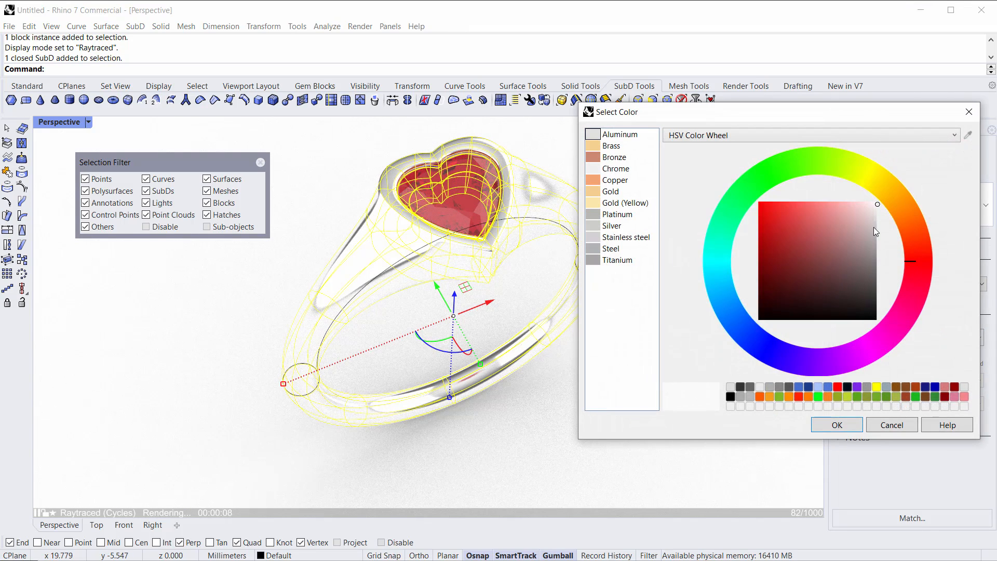
left_click(878, 219)
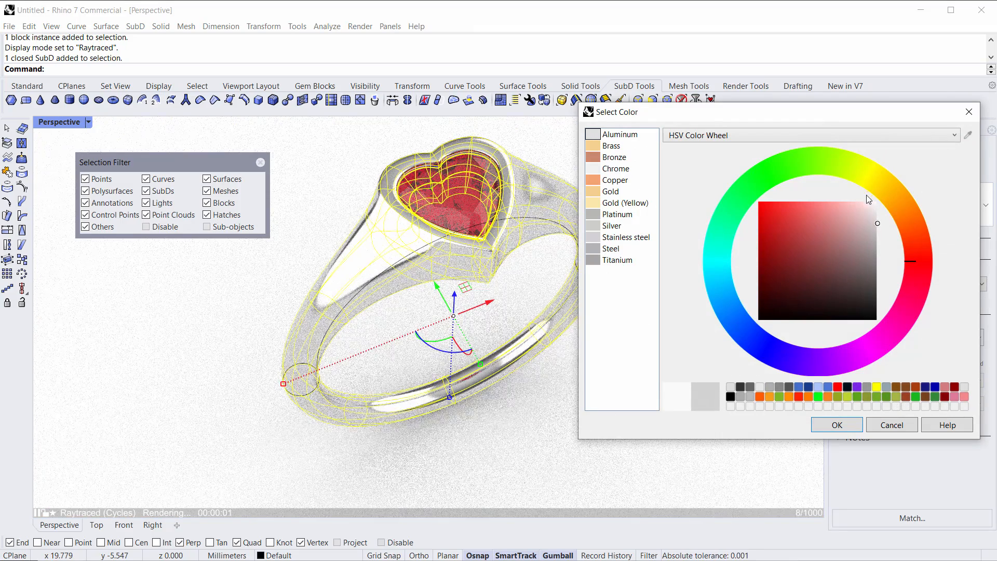
left_click(601, 193)
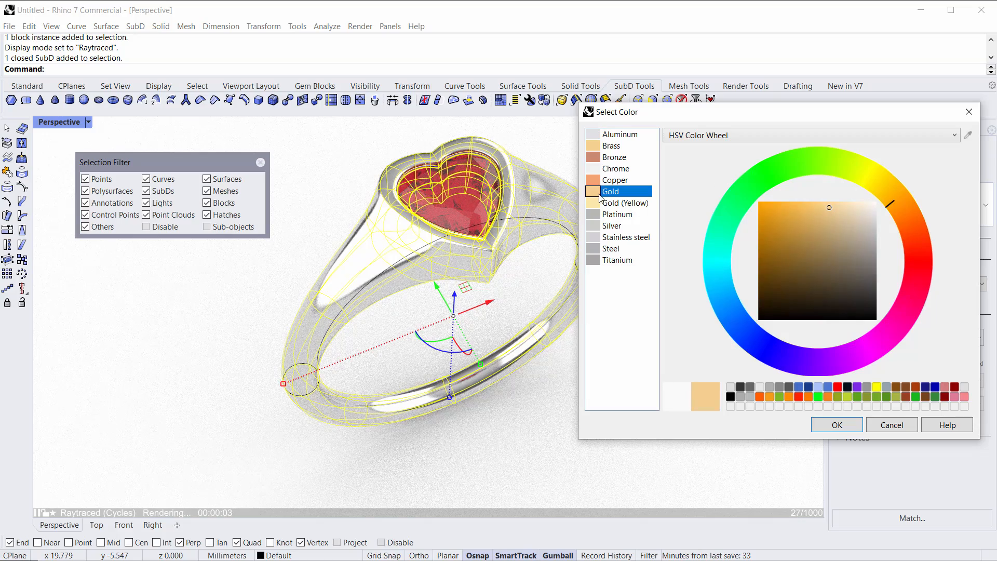
left_click(599, 206)
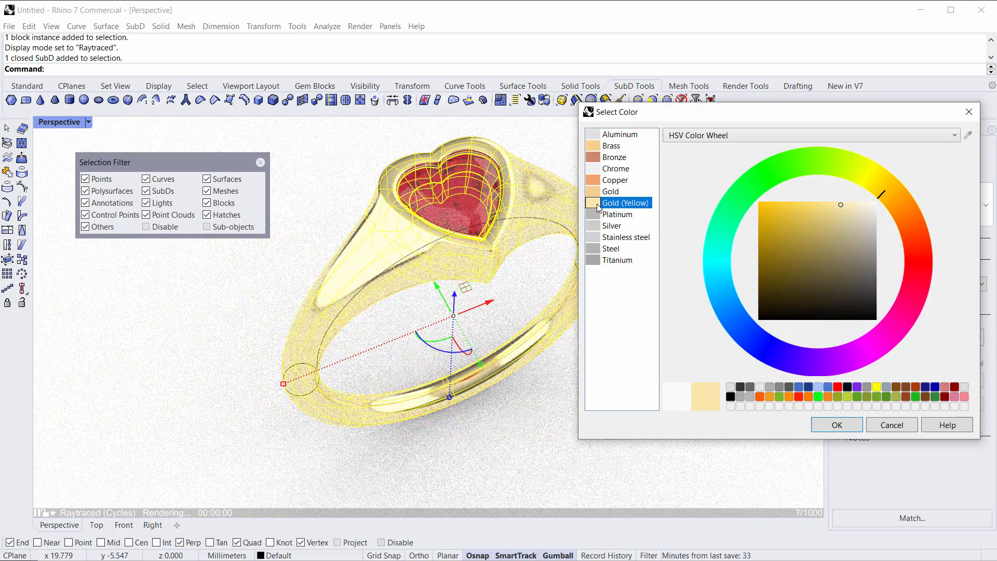
left_click_drag(850, 215, 852, 211)
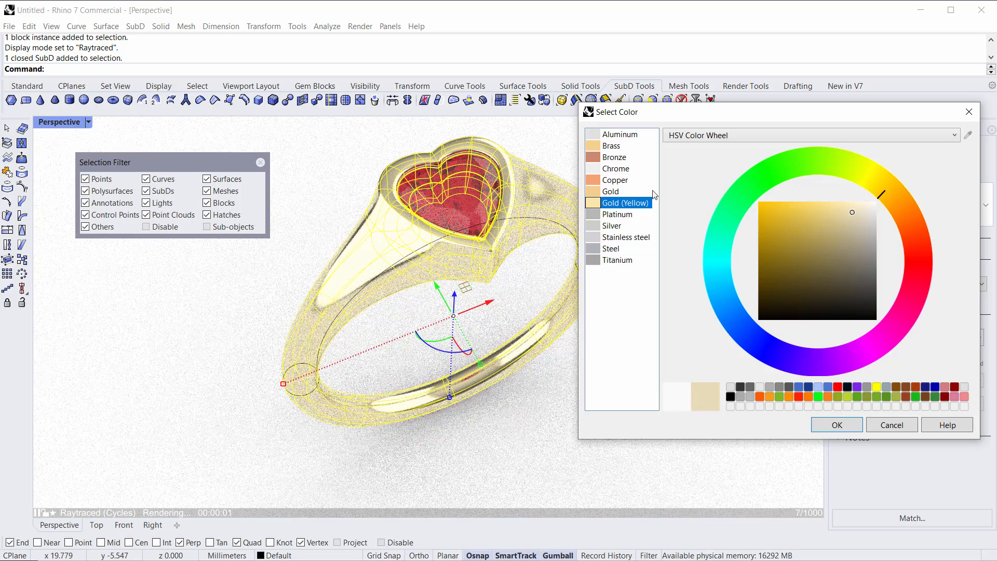
left_click(835, 426)
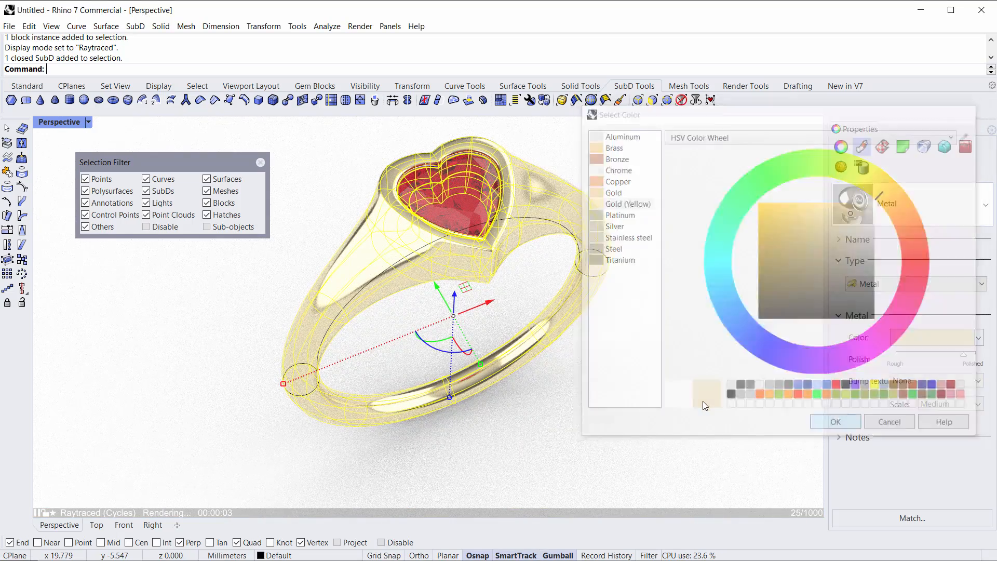
Step: Open the viewport display options panel, scroll through its settings, and close it
left_click(544, 408)
right_click_drag(544, 407, 544, 407)
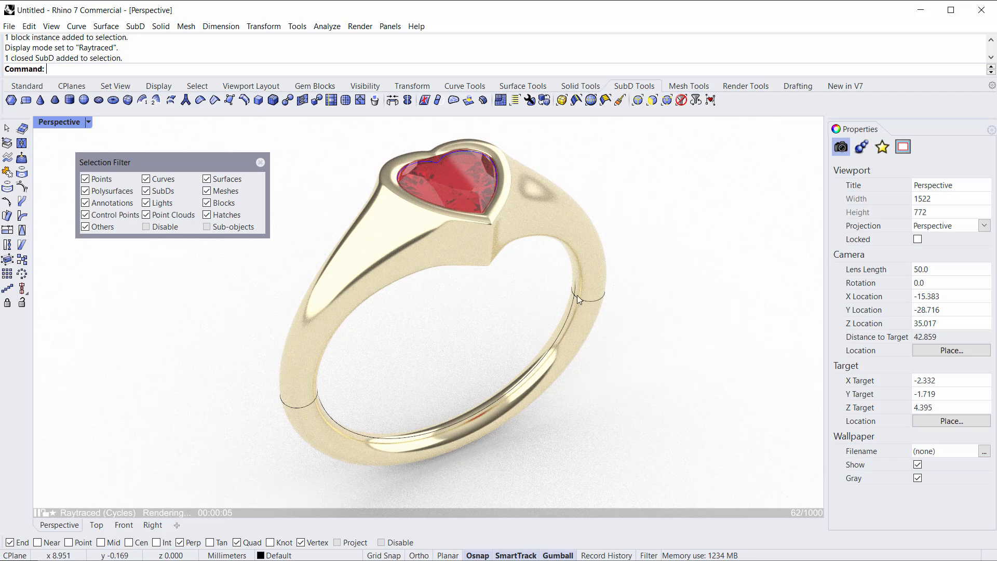
left_click(163, 89)
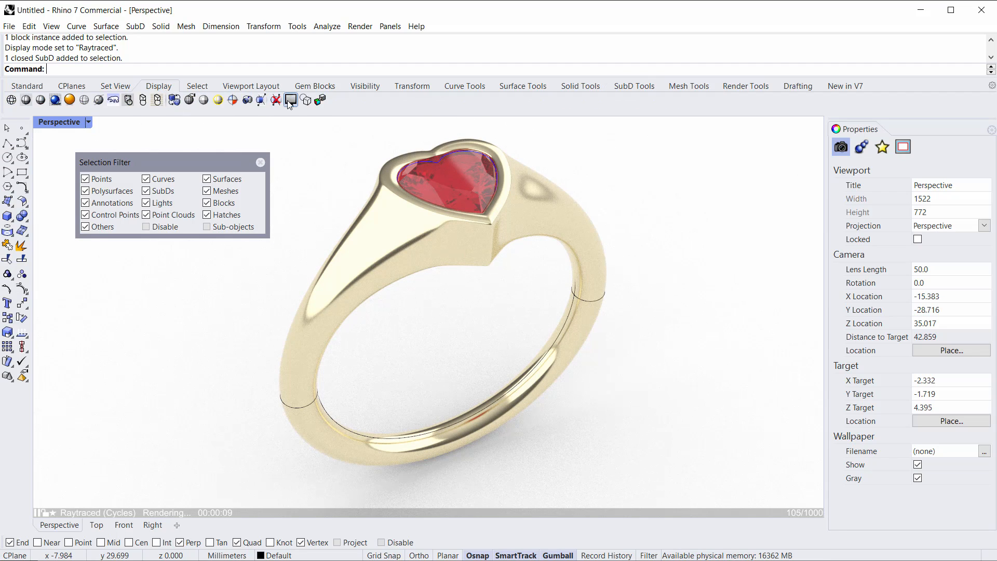
left_click(290, 102)
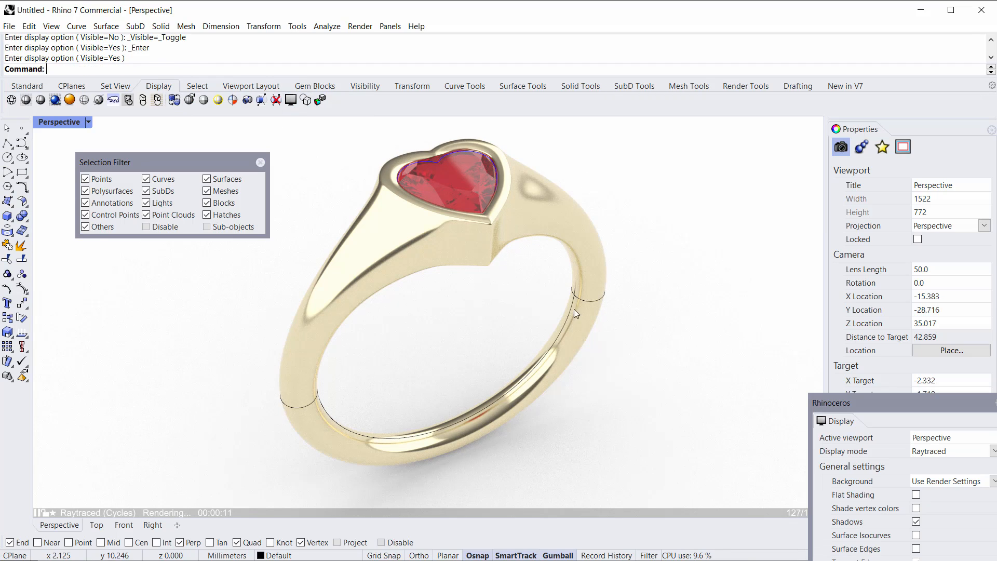
left_click_drag(851, 397, 611, 175)
scroll(705, 302, "down", 3)
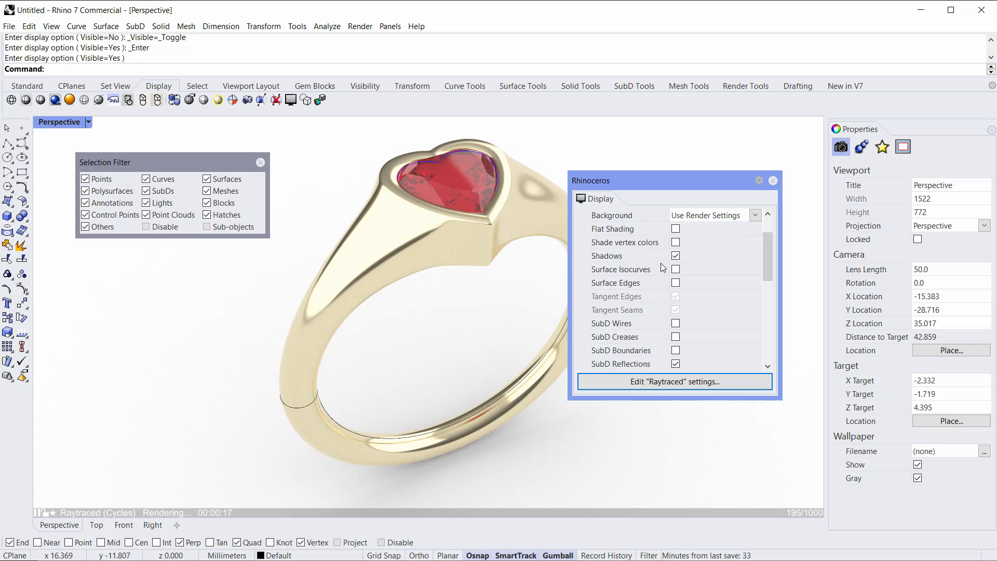
scroll(701, 299, "down", 2)
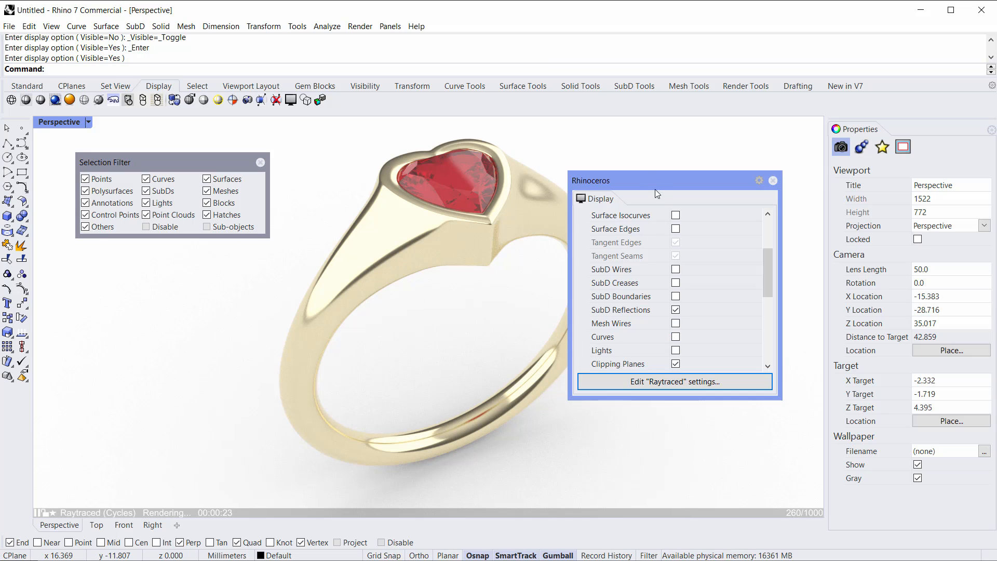
left_click_drag(693, 188, 847, 211)
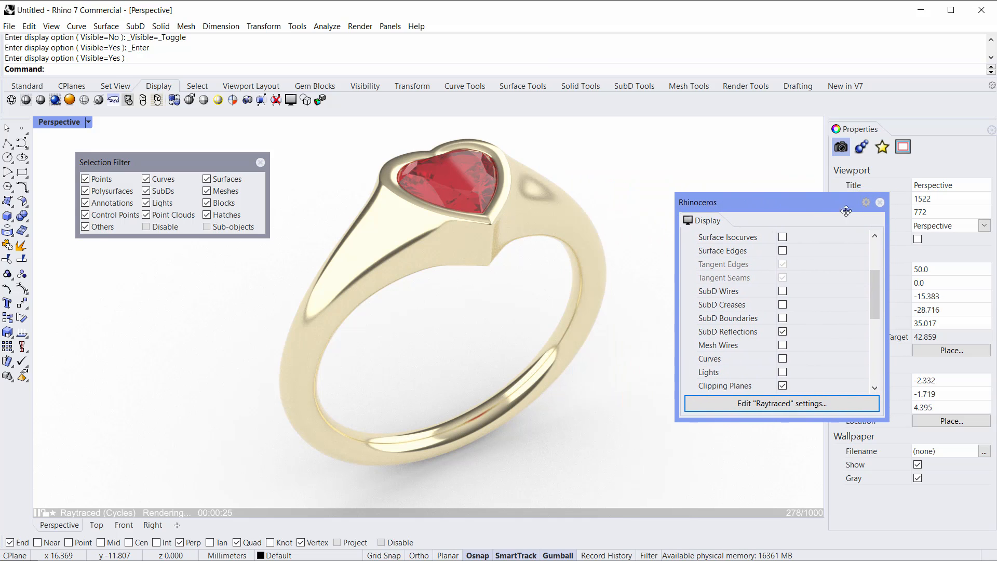
left_click(880, 202)
Step: Switch the Perspective viewport back to Rendered display mode
right_click_drag(525, 287, 481, 357)
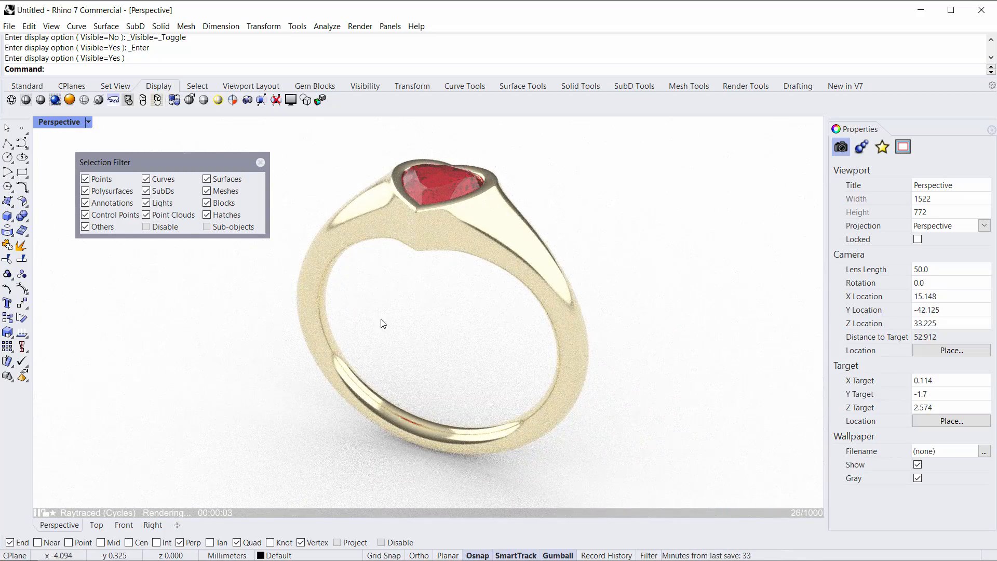
right_click_drag(449, 340, 348, 271)
scroll(350, 263, "up", 2)
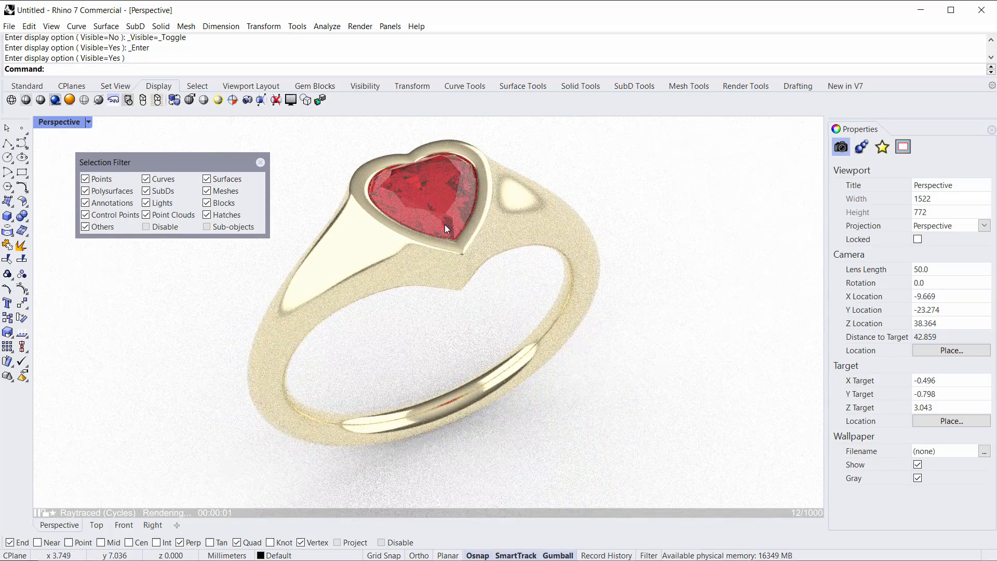
left_click(59, 123)
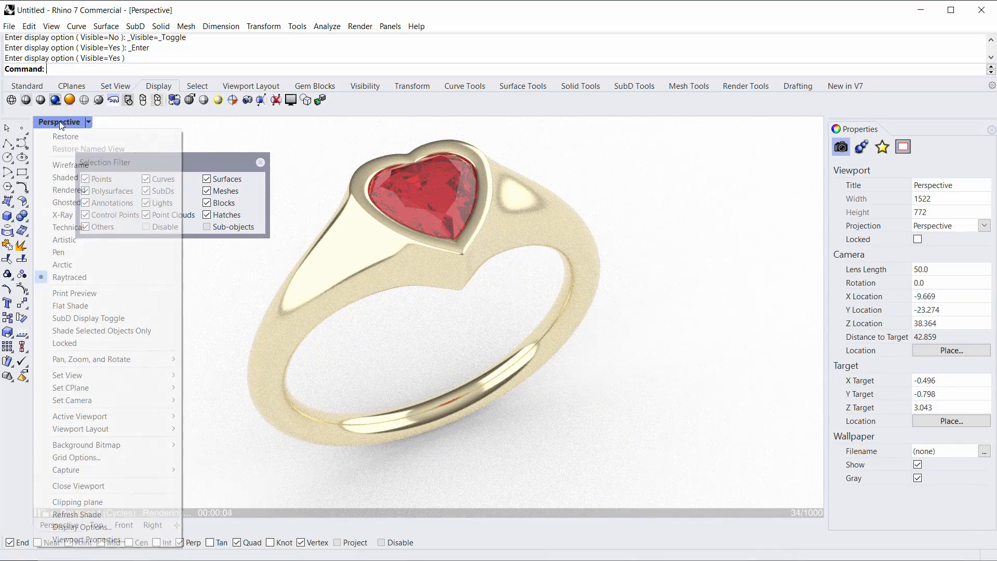
left_click(66, 190)
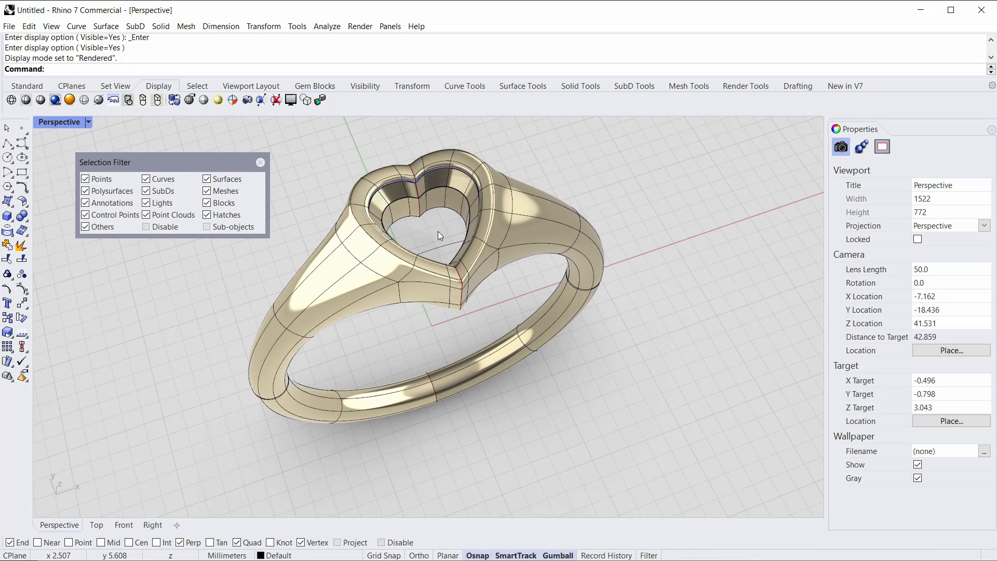
Step: Select the heart gem, switch its material type to Custom, and lower its transparency to about 26%
left_click(438, 231)
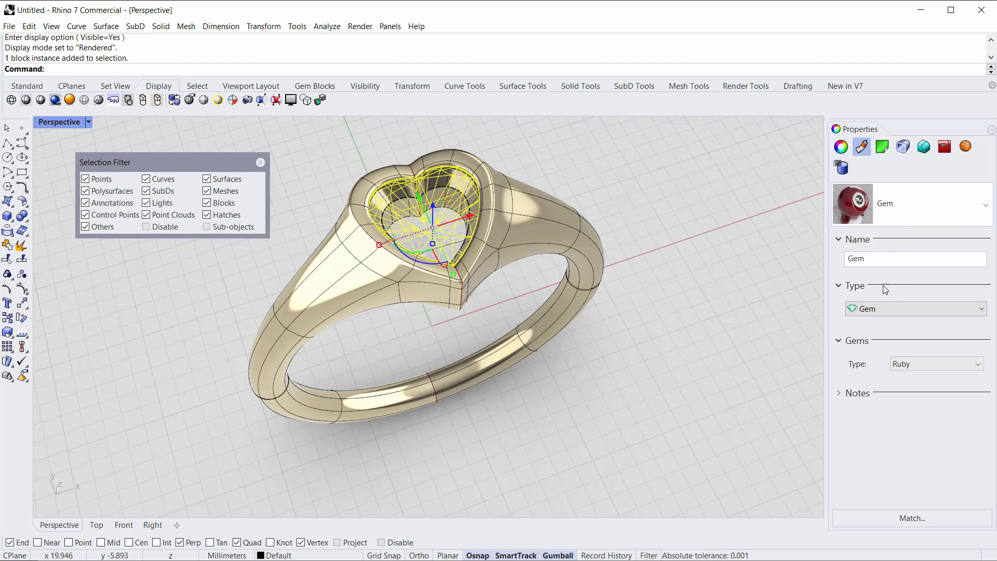
left_click(862, 310)
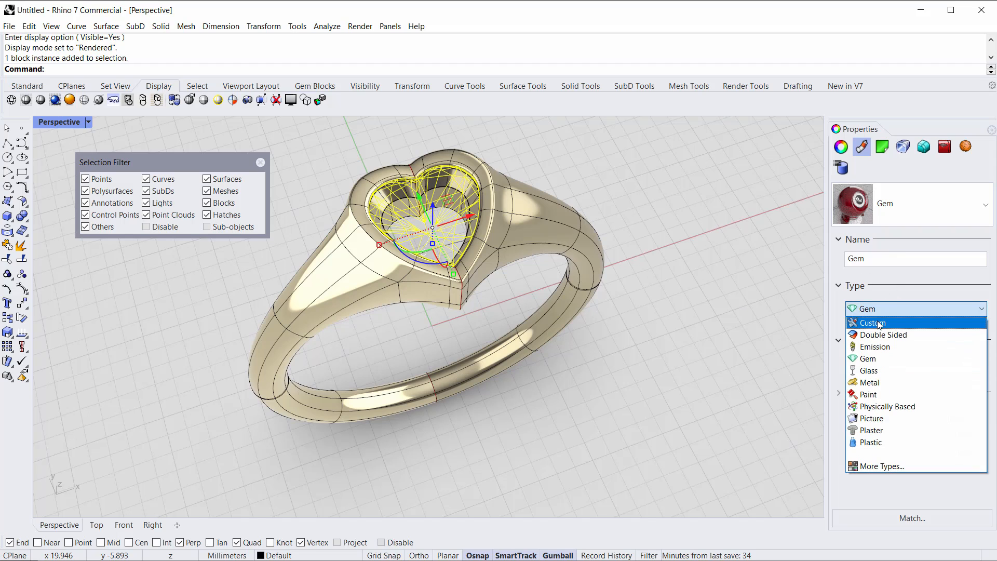
left_click(863, 324)
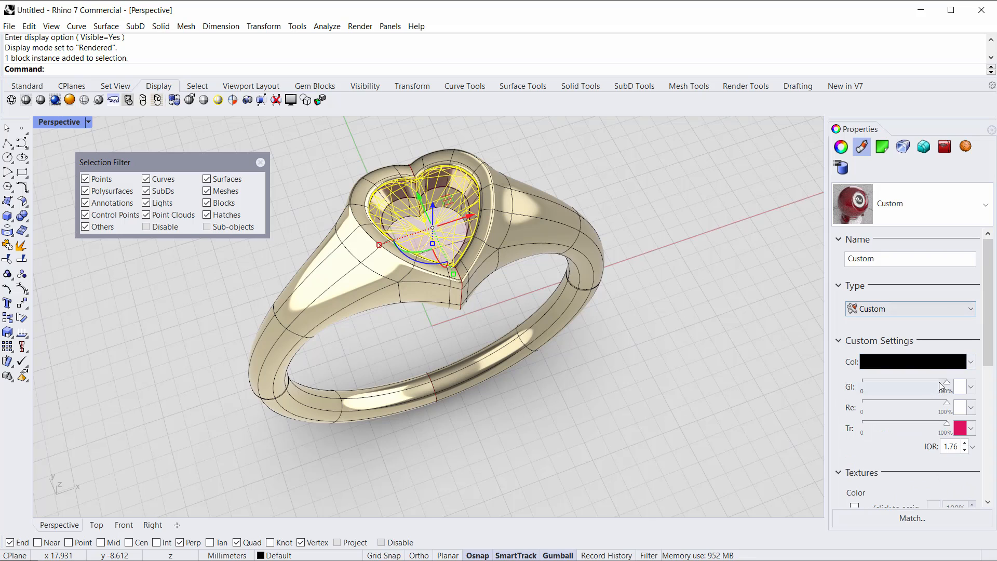
left_click_drag(990, 325, 989, 366)
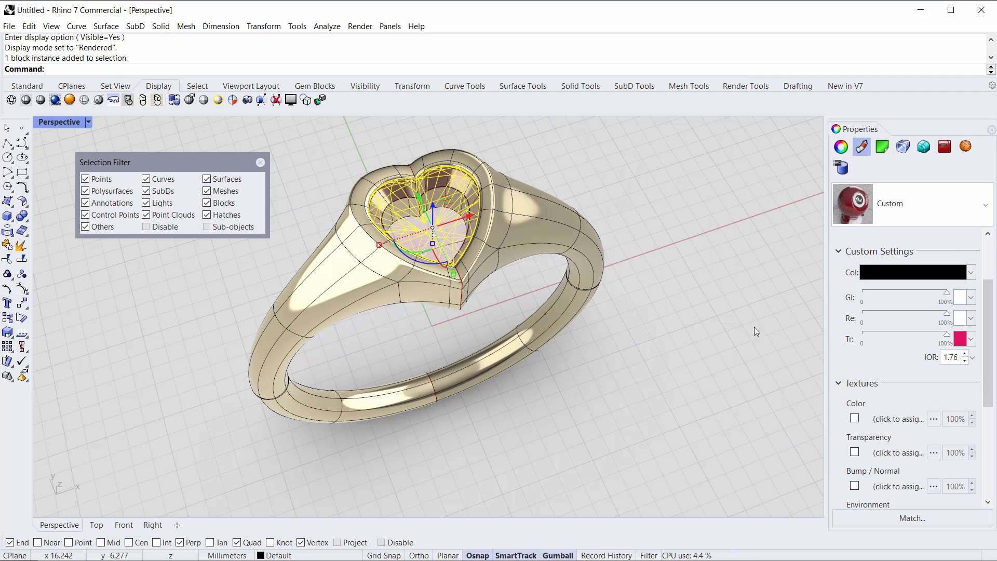
left_click_drag(947, 340, 904, 342)
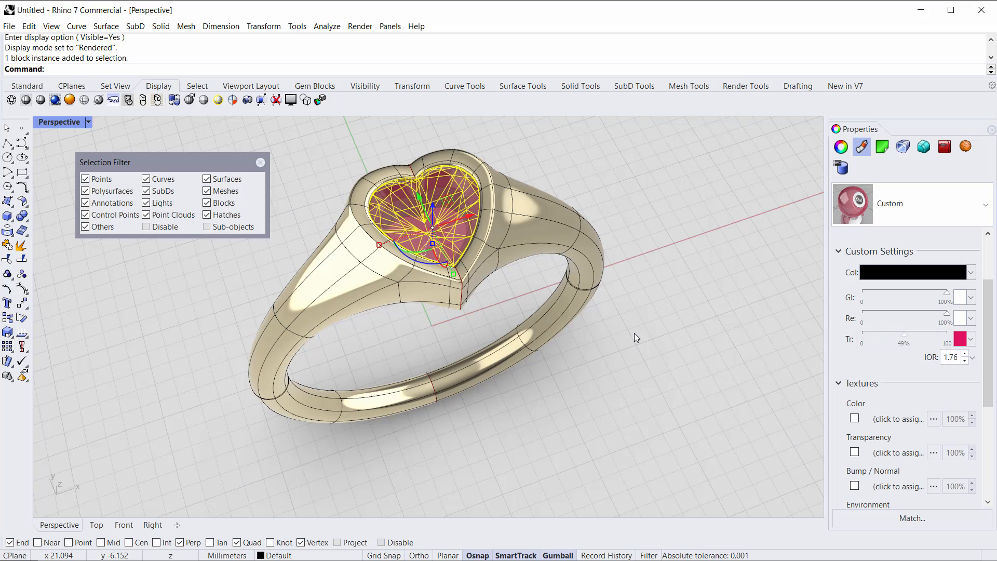
left_click_drag(906, 342, 889, 341)
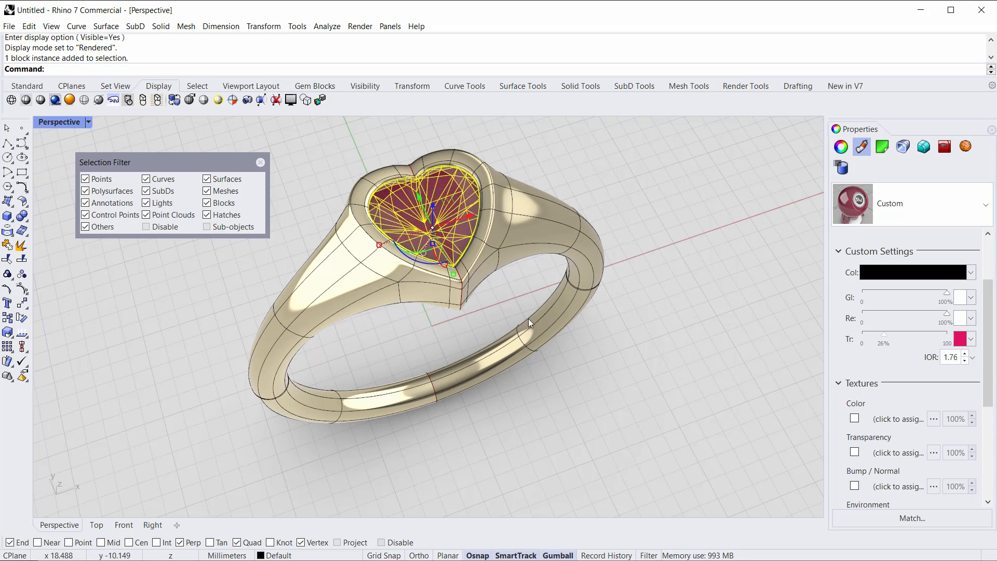
Step: Orbit and zoom around the rendered ring to inspect the ruby gem and the gold bezel
left_click(608, 413)
right_click_drag(474, 403, 466, 341)
right_click_drag(443, 245, 535, 249)
scroll(472, 236, "up", 4)
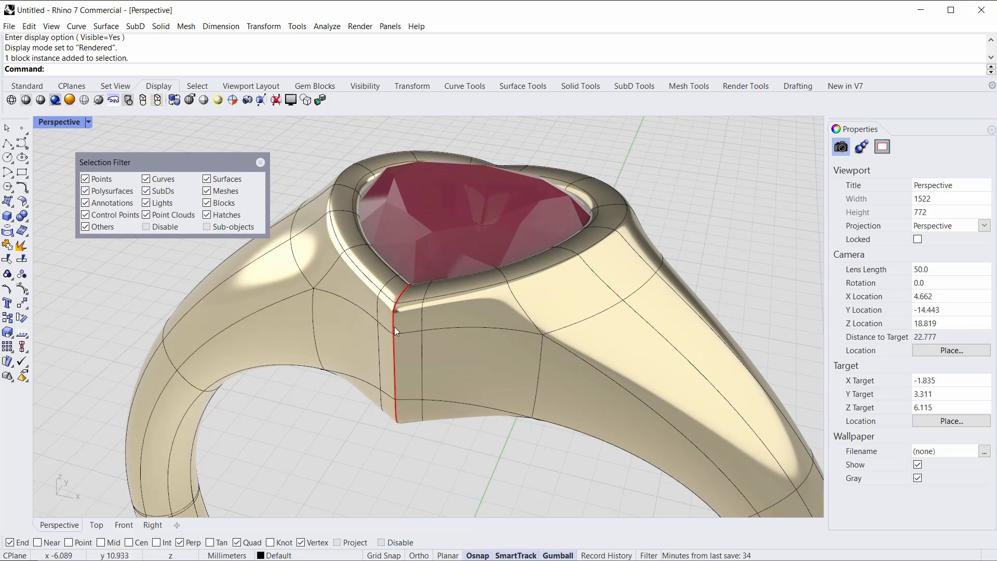
right_click_drag(366, 367, 370, 265)
scroll(393, 349, "down", 4)
left_click(377, 280, "ctrl+shift")
scroll(378, 282, "up", 4)
left_click_drag(409, 206, 390, 221)
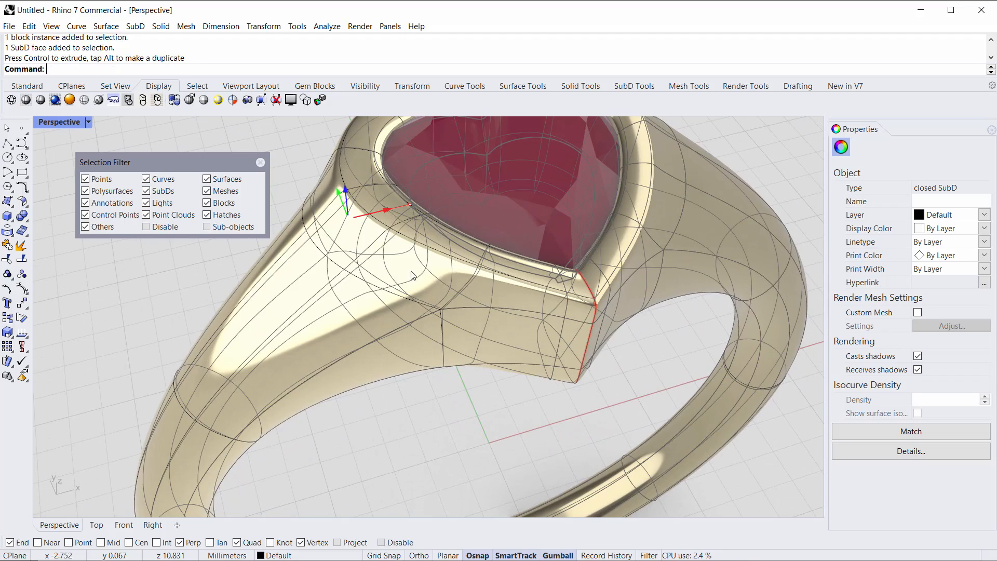
scroll(298, 274, "down", 5)
key("Escape")
right_click_drag(282, 269, 360, 310)
scroll(384, 313, "up", 4)
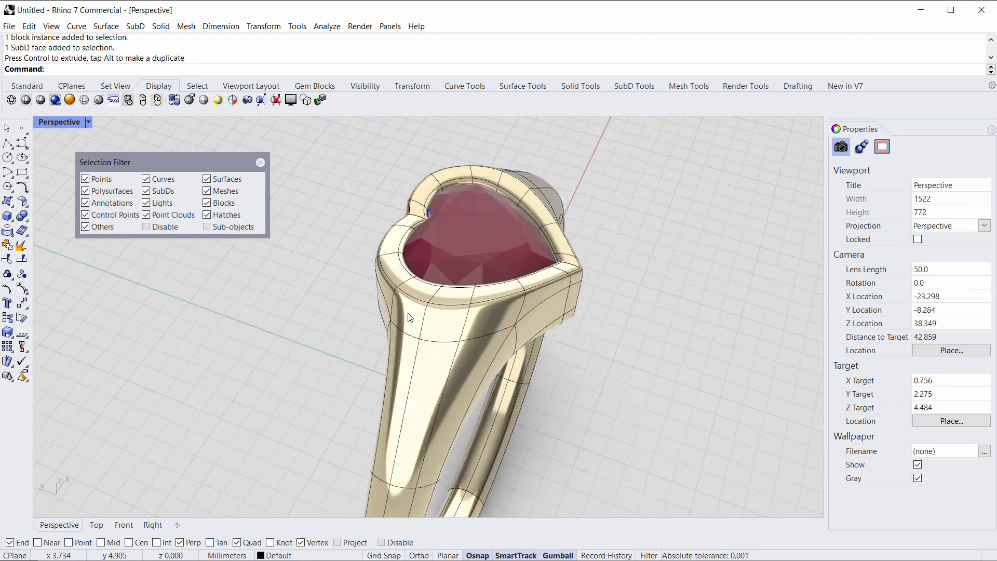
left_click(405, 316, "ctrl+shift")
left_click(282, 301)
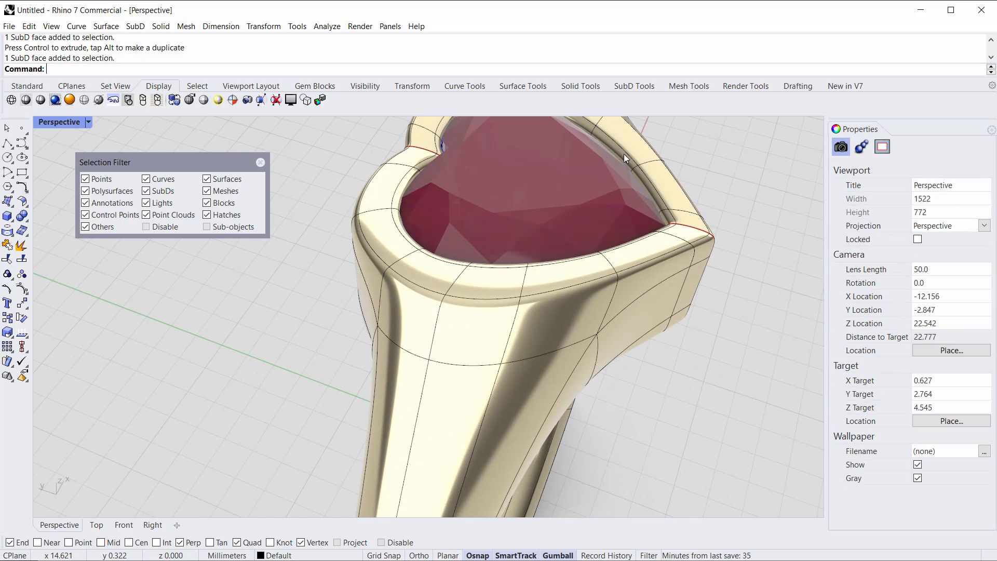
scroll(637, 146, "down", 6)
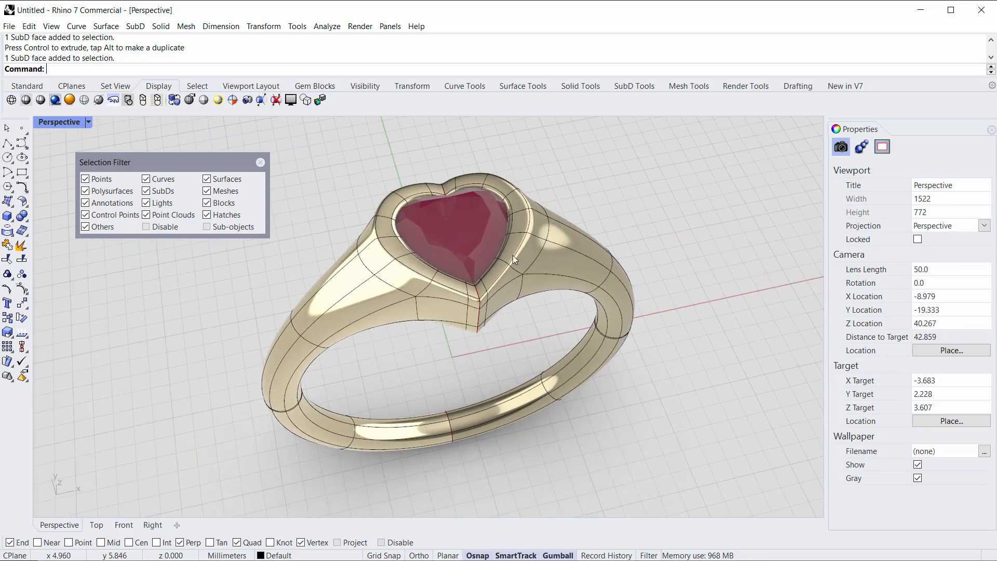
right_click_drag(550, 263, 525, 265)
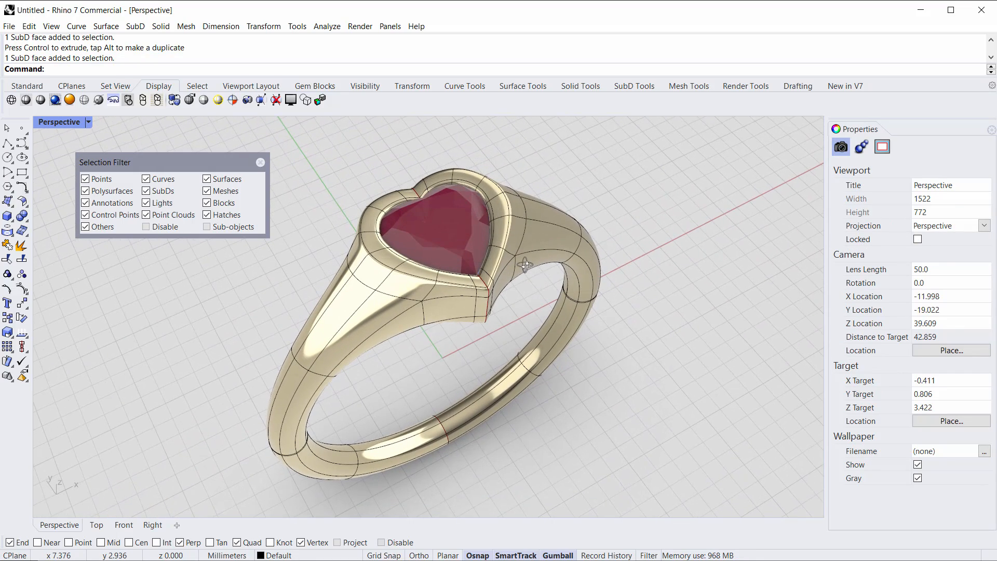